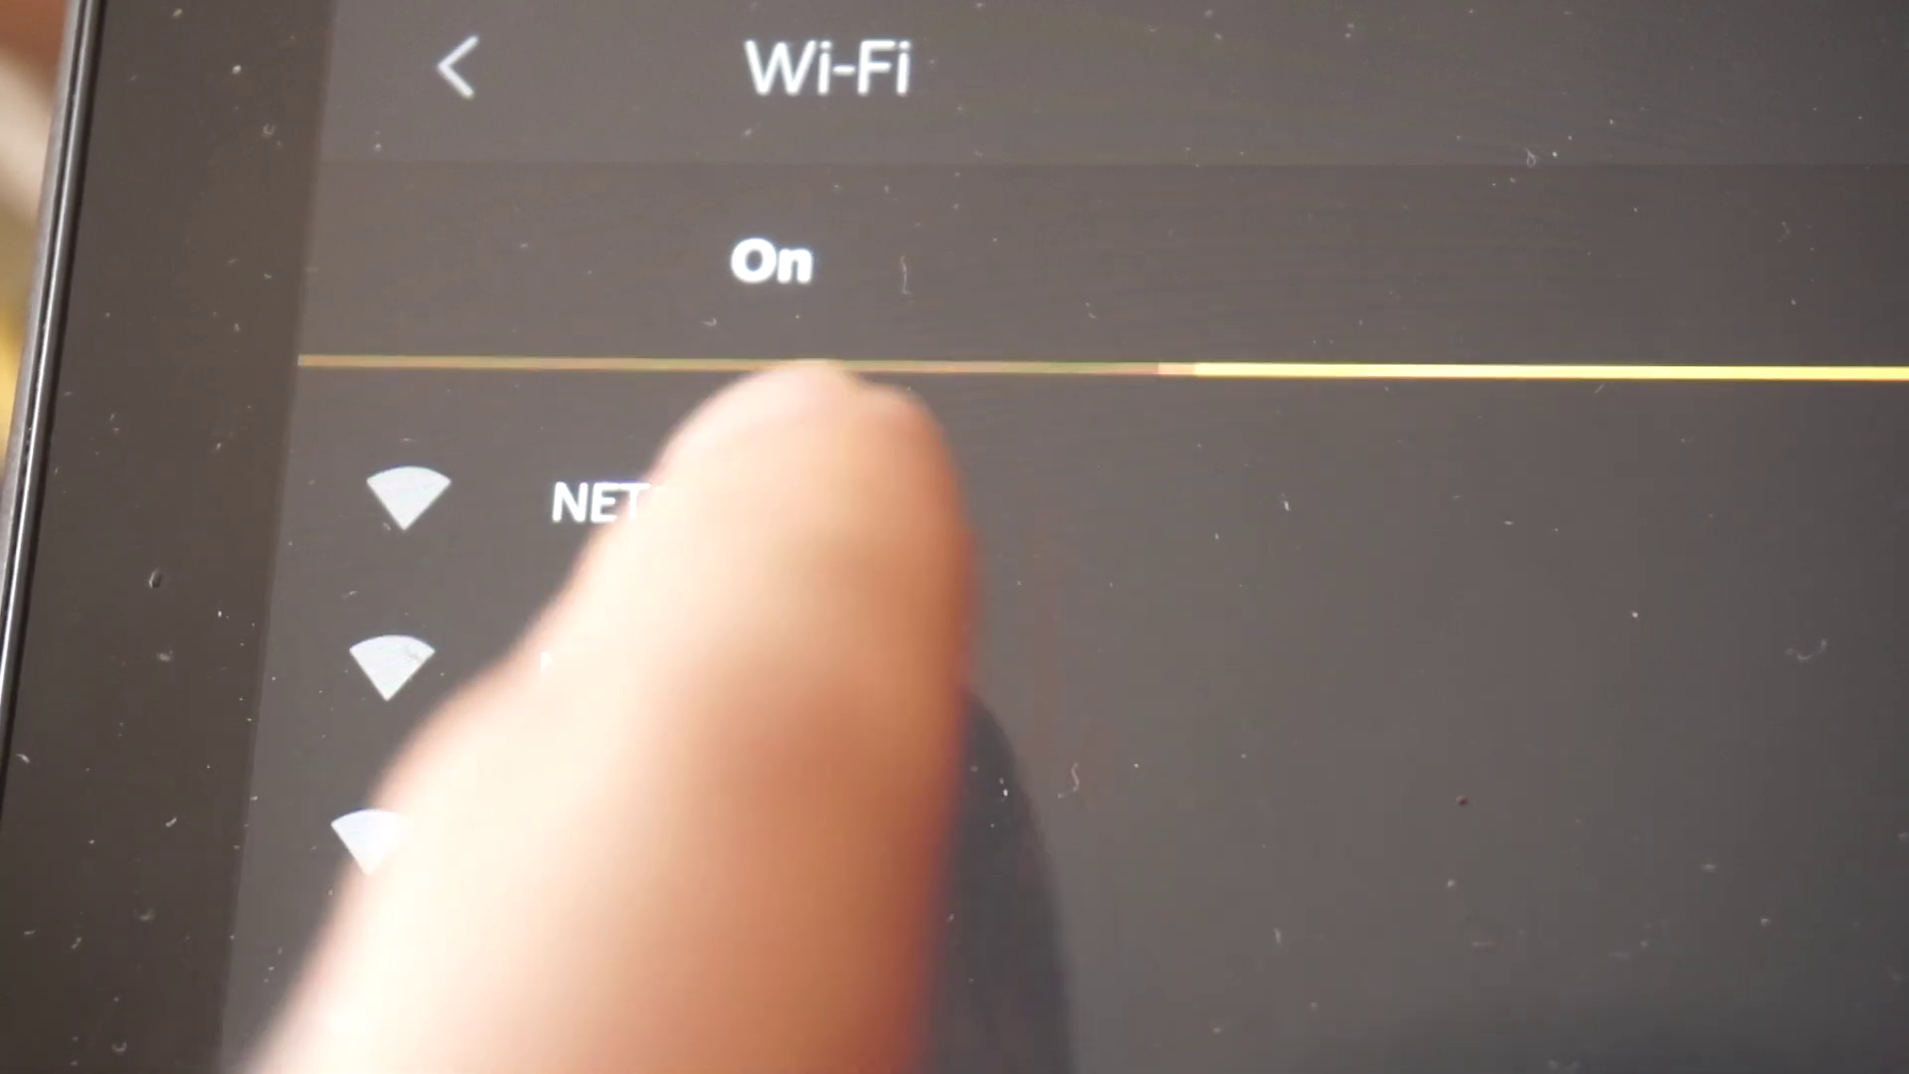
Connect the phone to the NETGEAR01 Wi-Fi network and wait until it shows Connected.
left_click(696, 502)
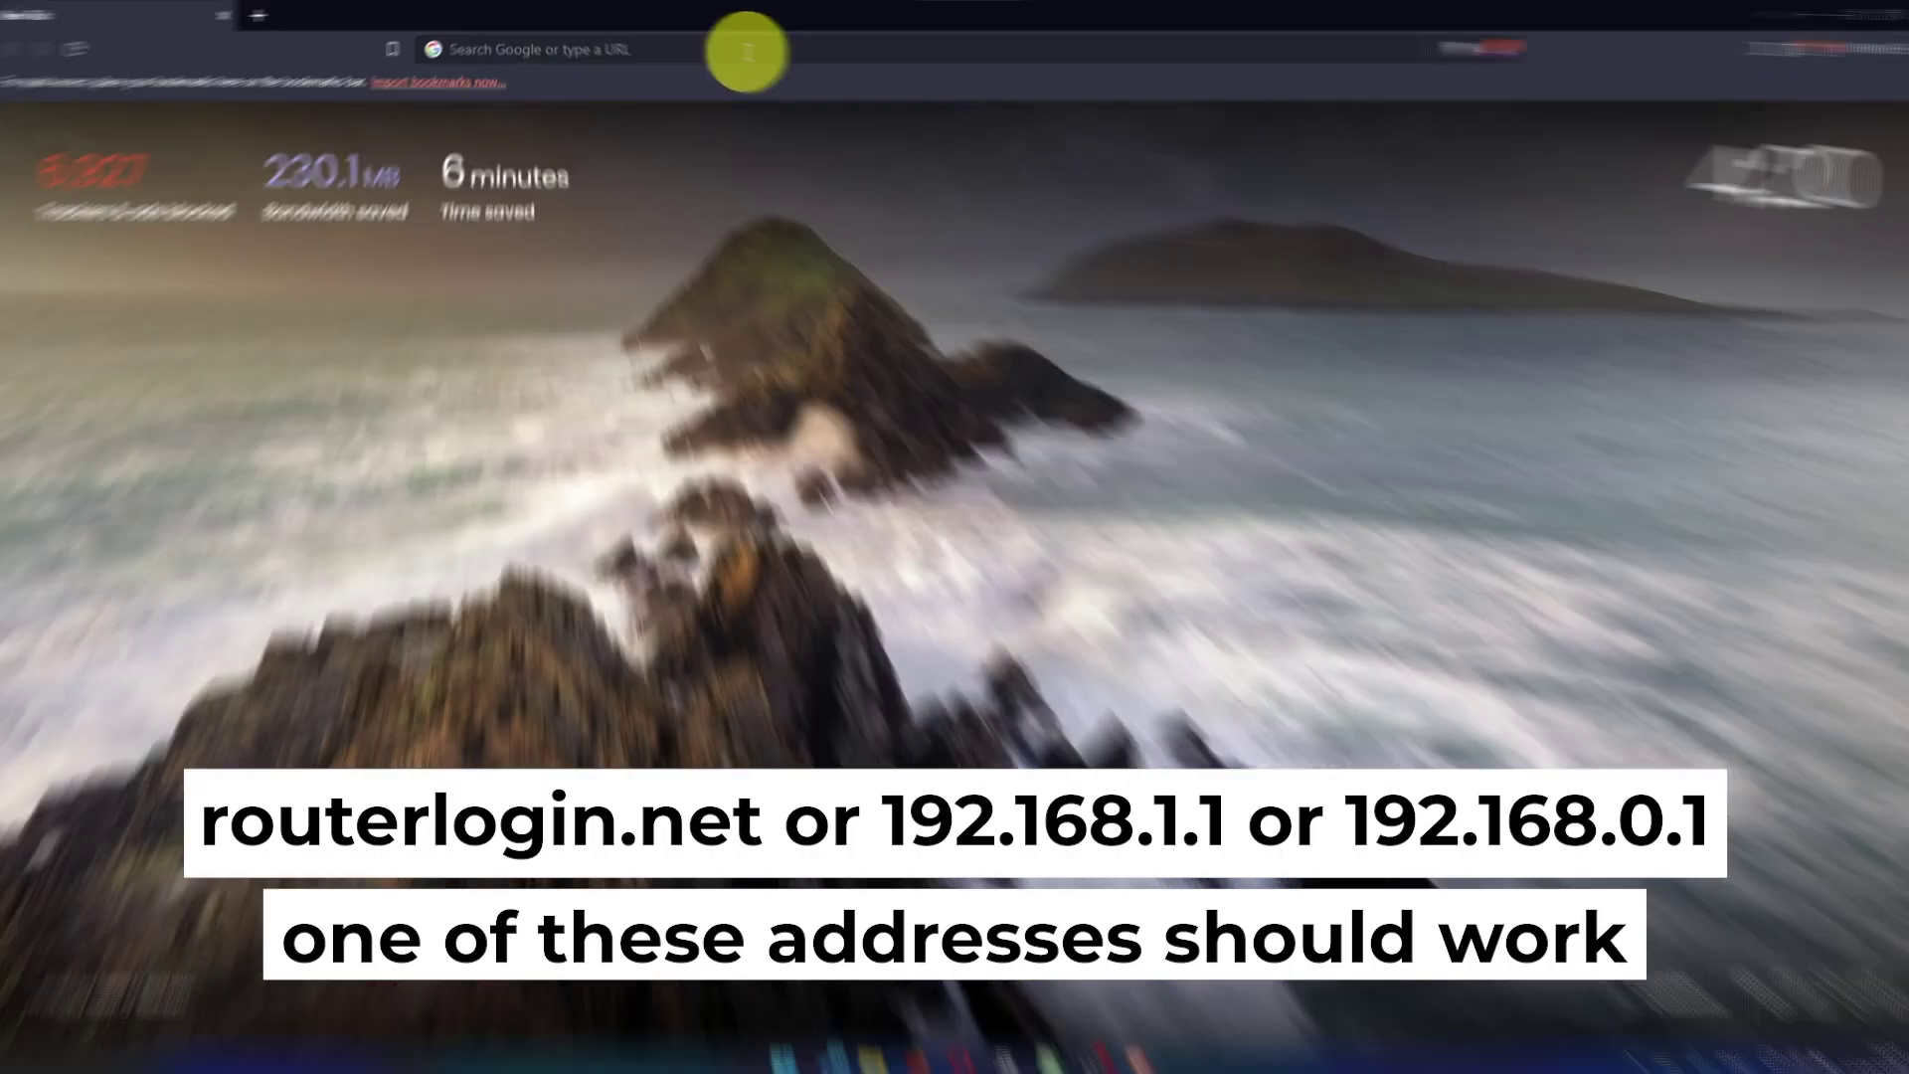
Load the router setup page at 192.168.1.1 in Brave.
left_click(742, 47)
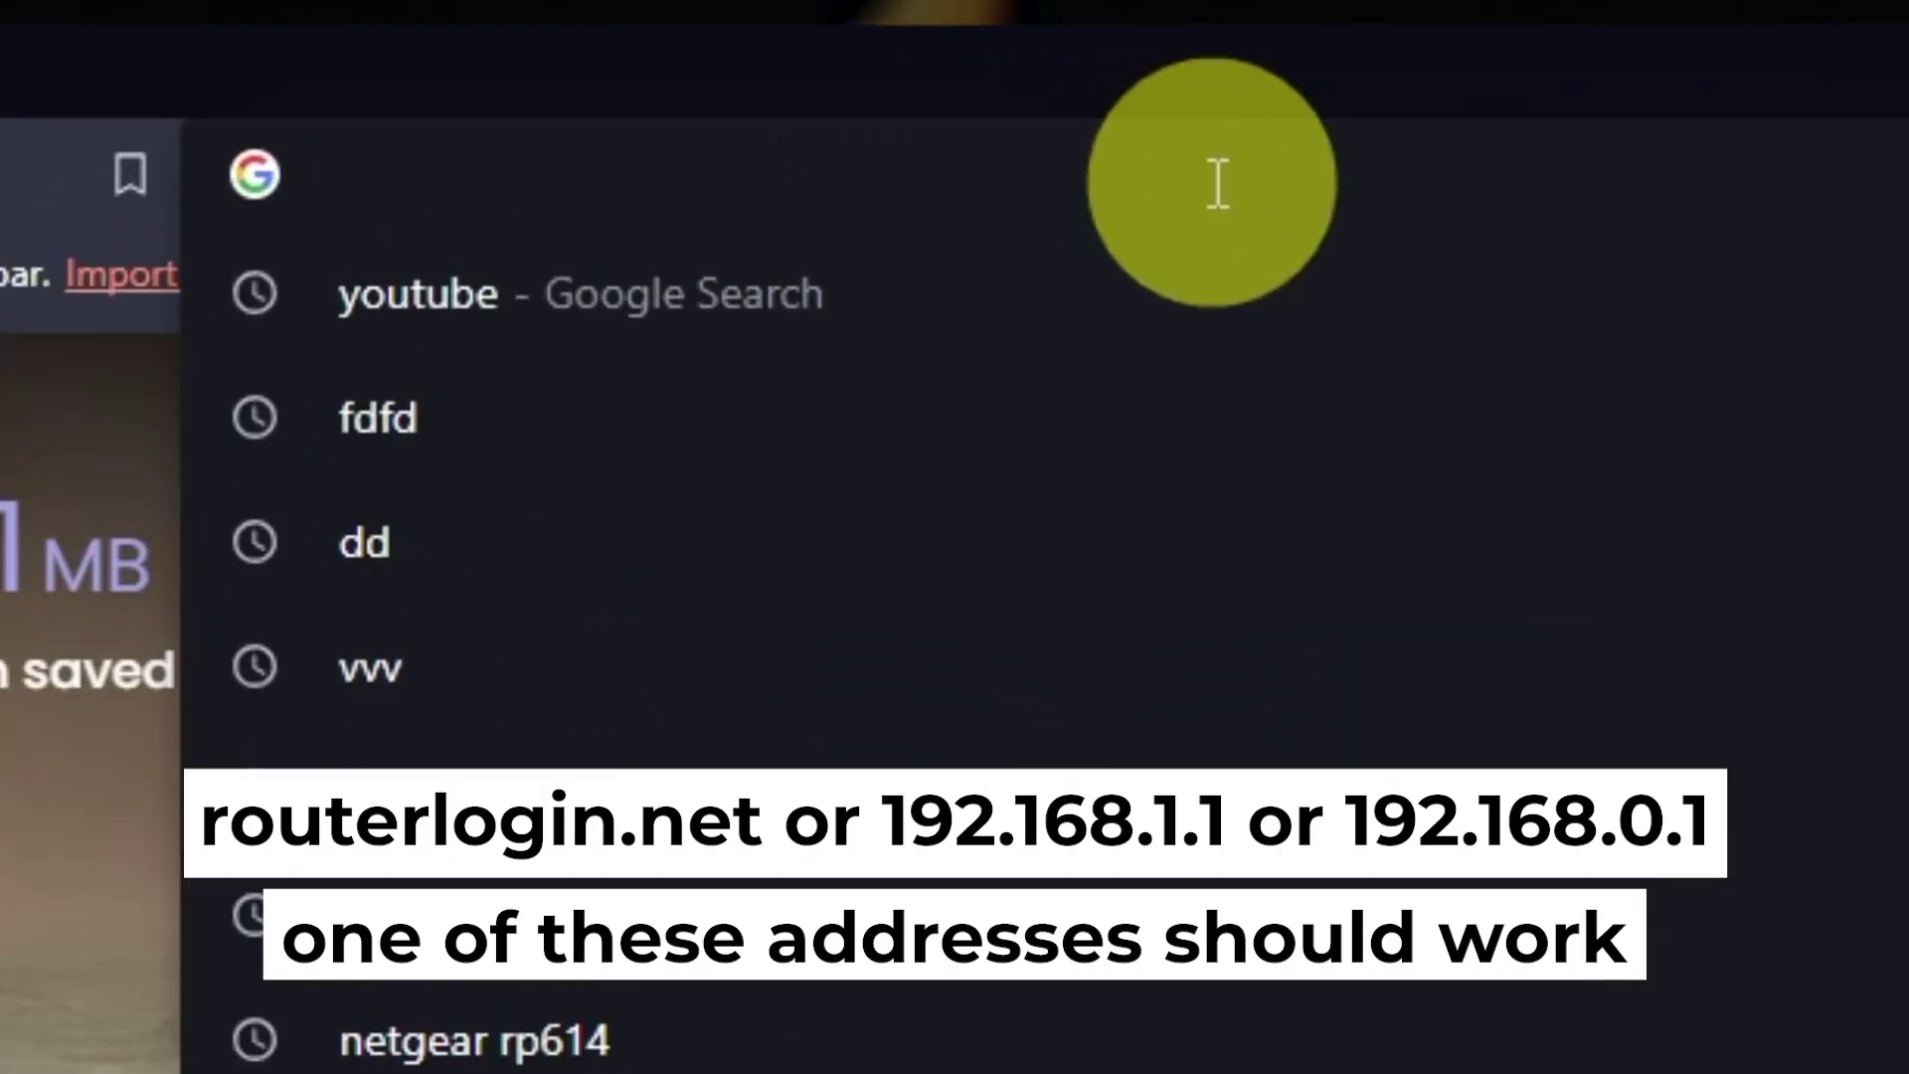
type("192.168.1.1")
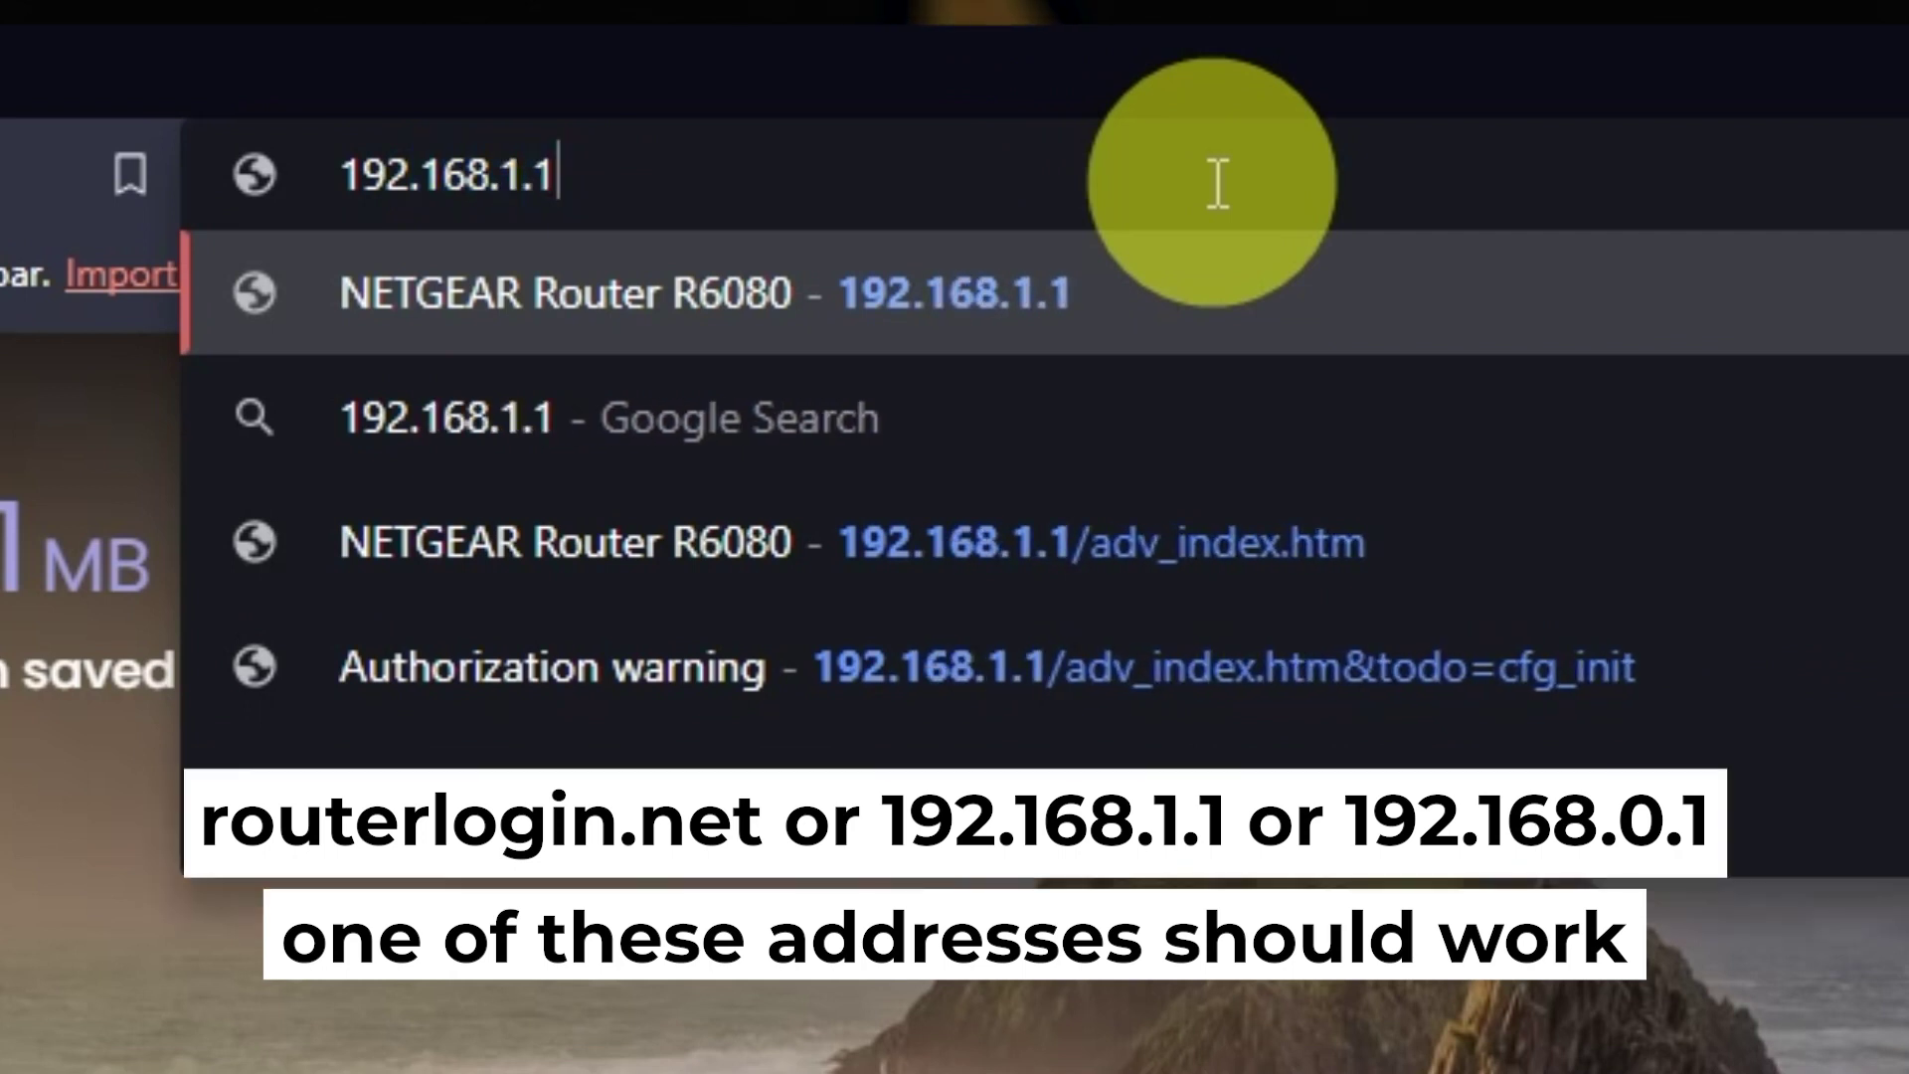
key("Return")
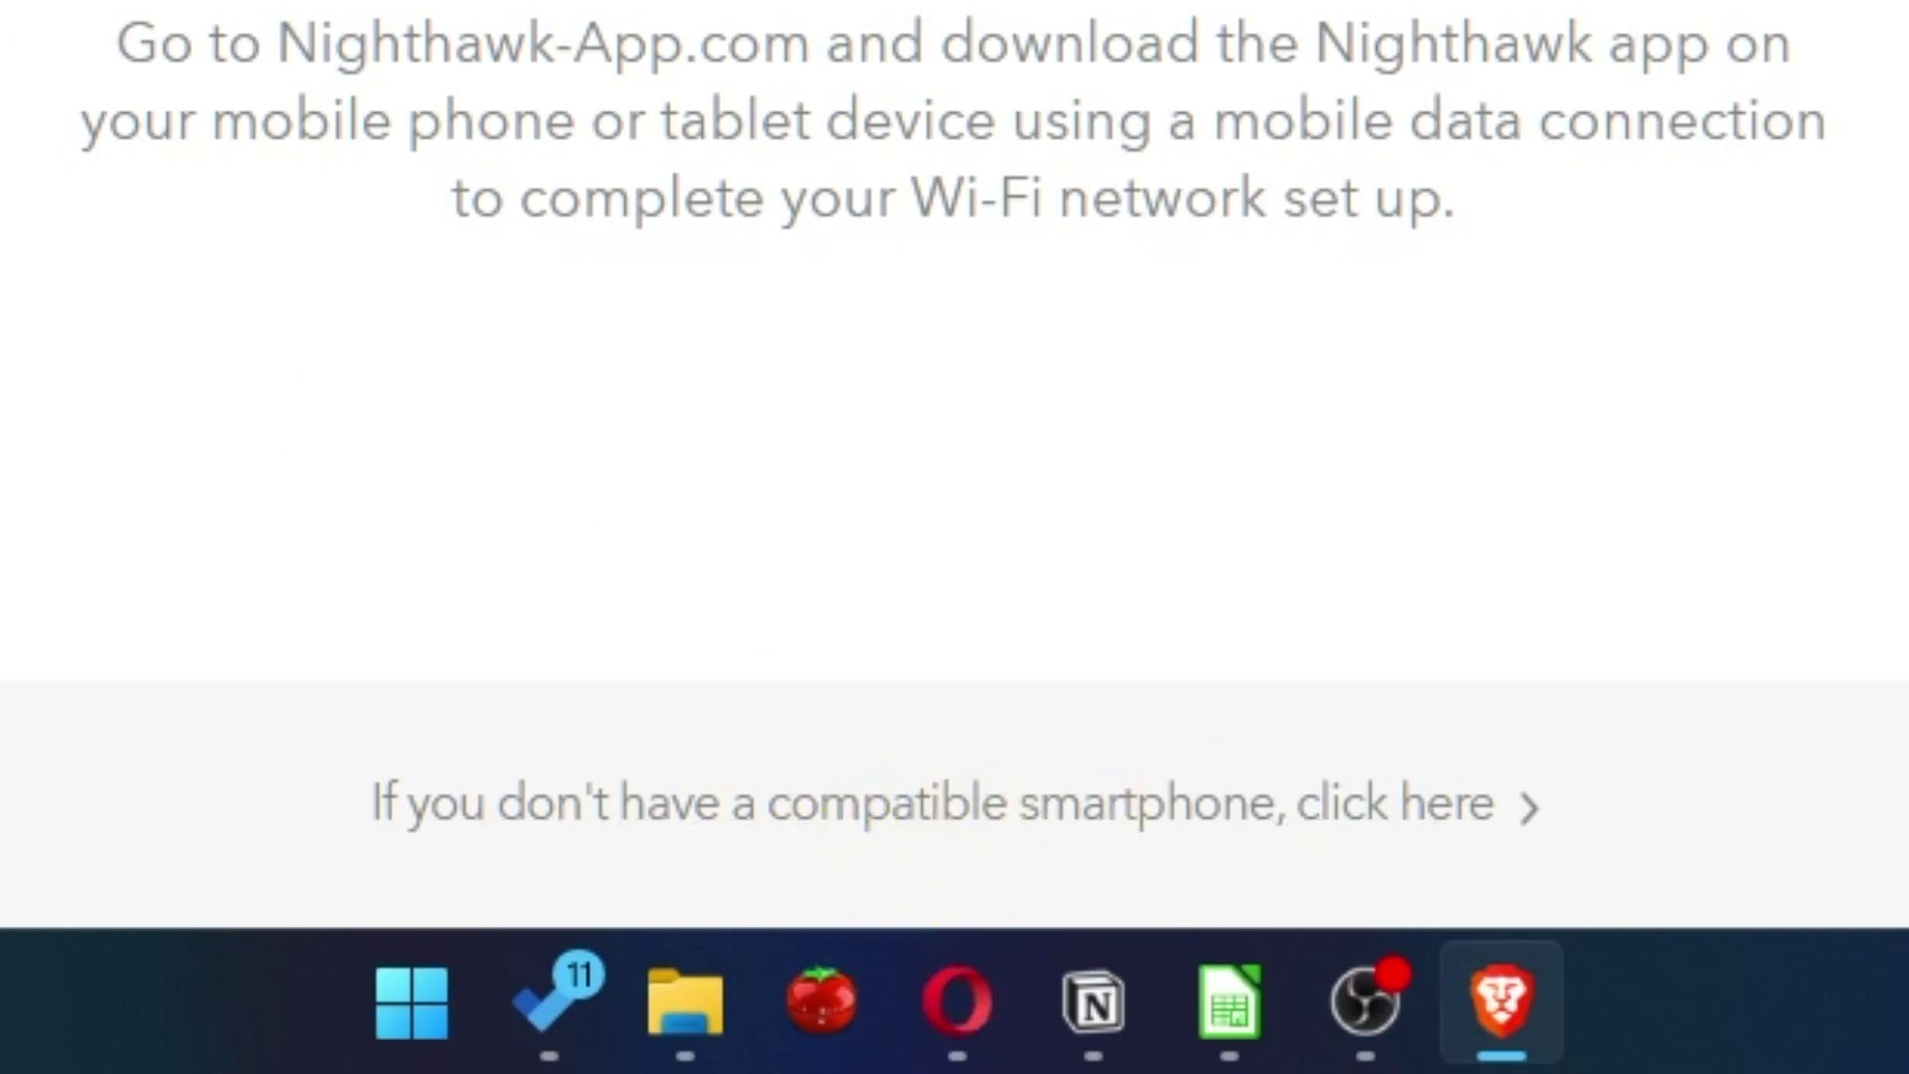
Skip the smartphone app, agree to NETGEAR's terms, and continue past internet detection.
left_click(1472, 804)
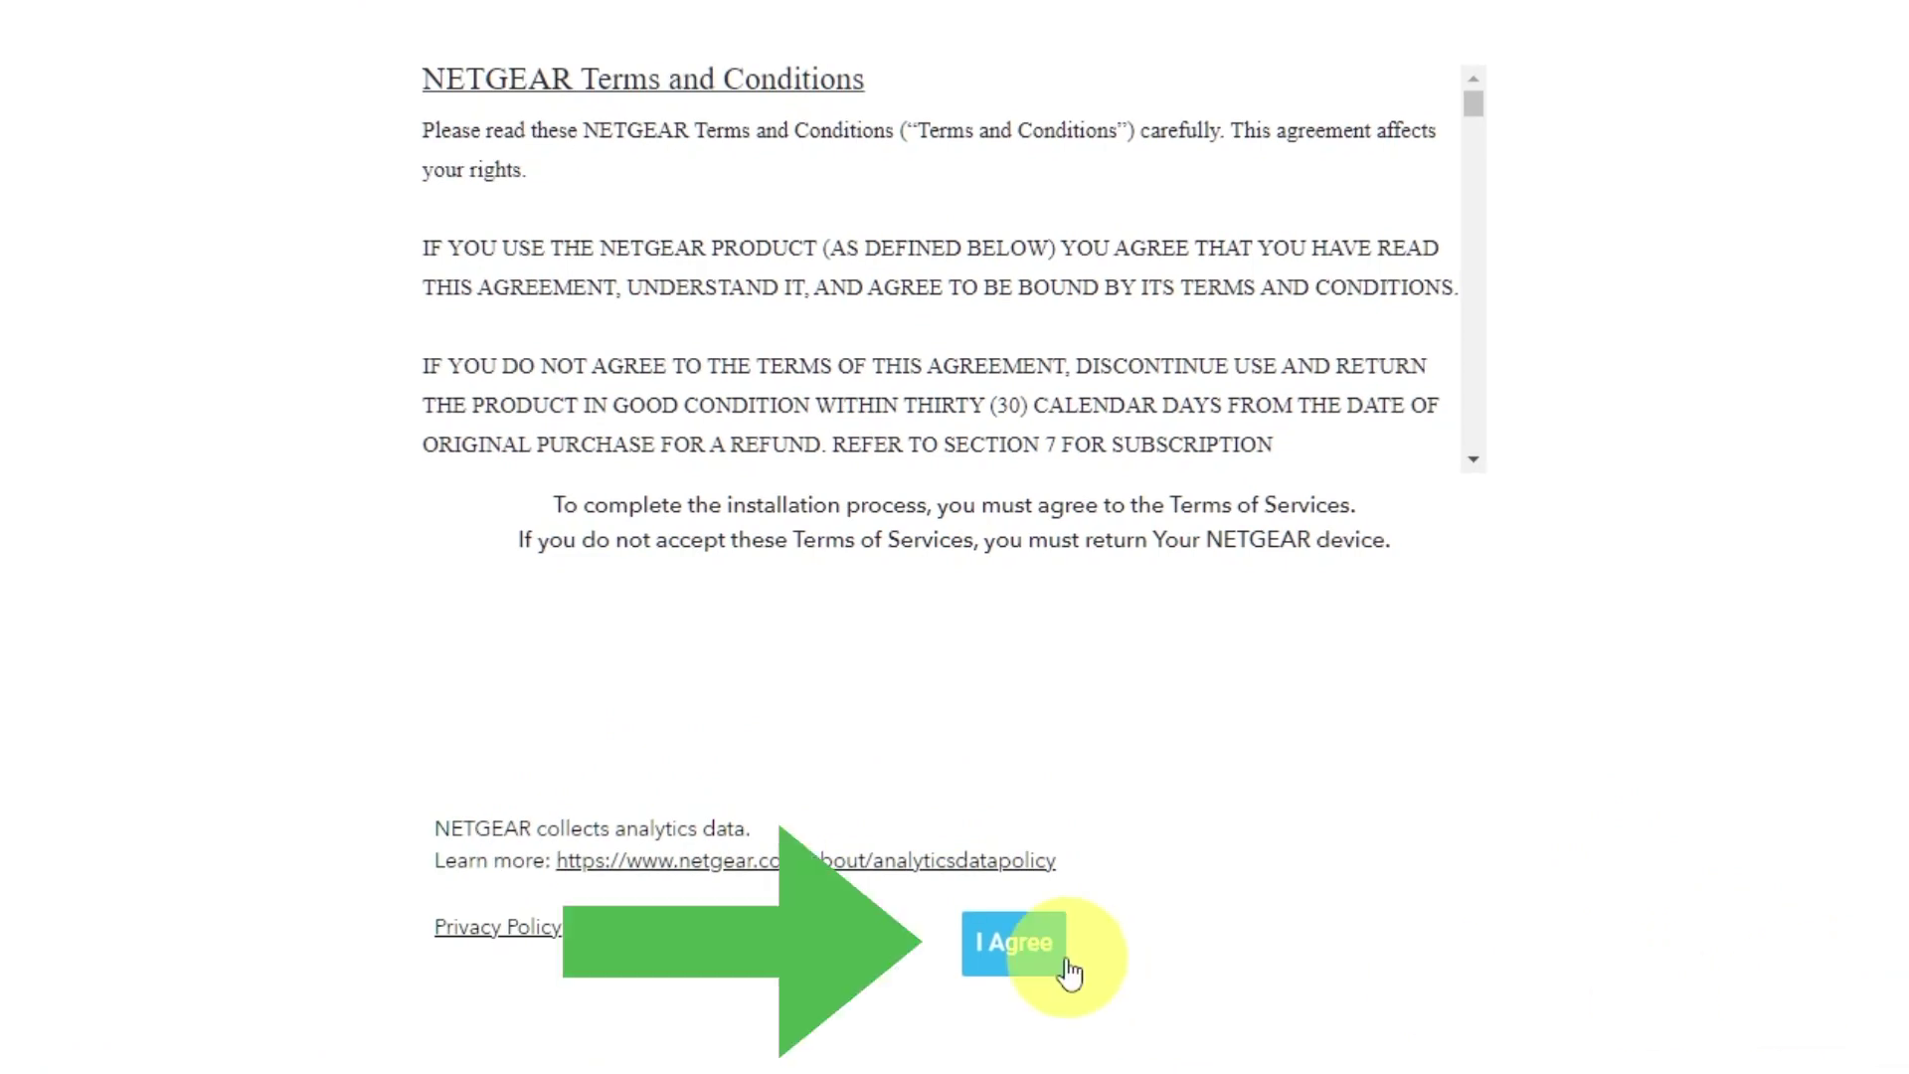
left_click(1056, 961)
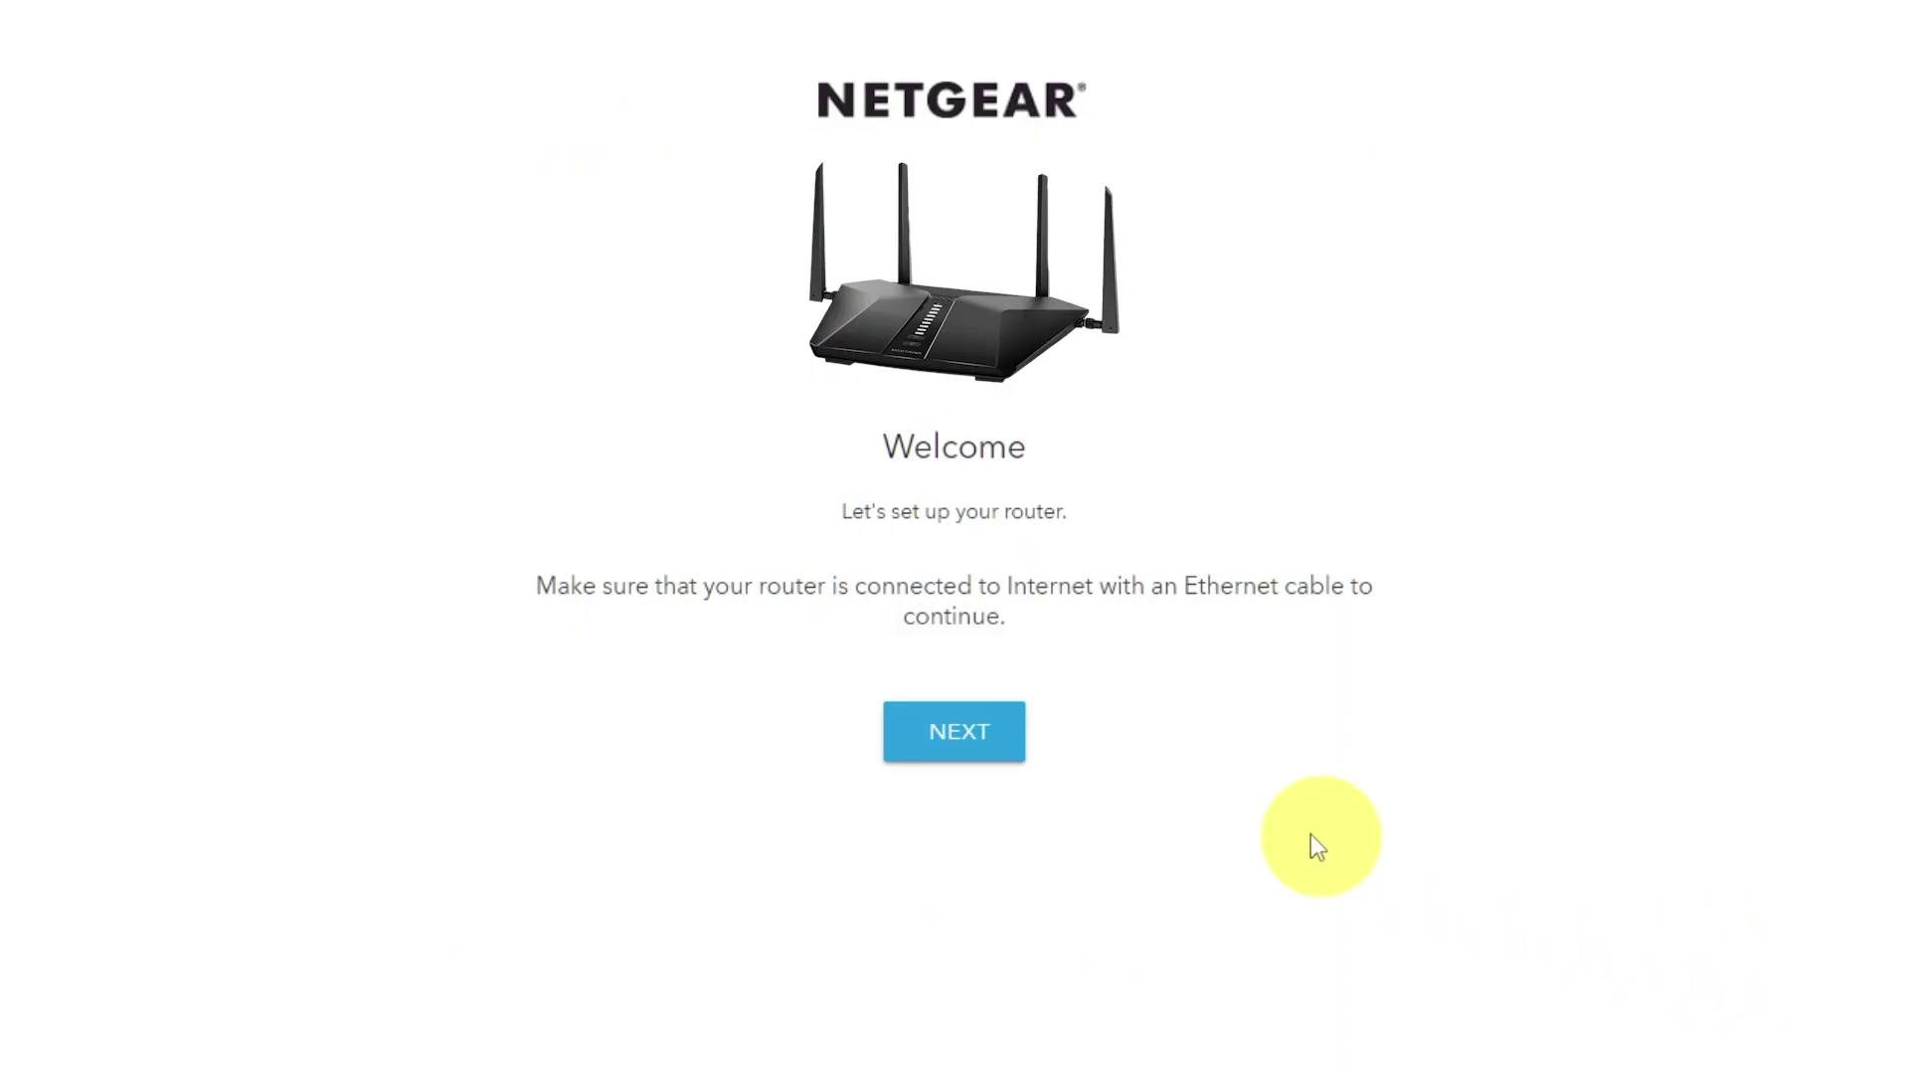
left_click(990, 736)
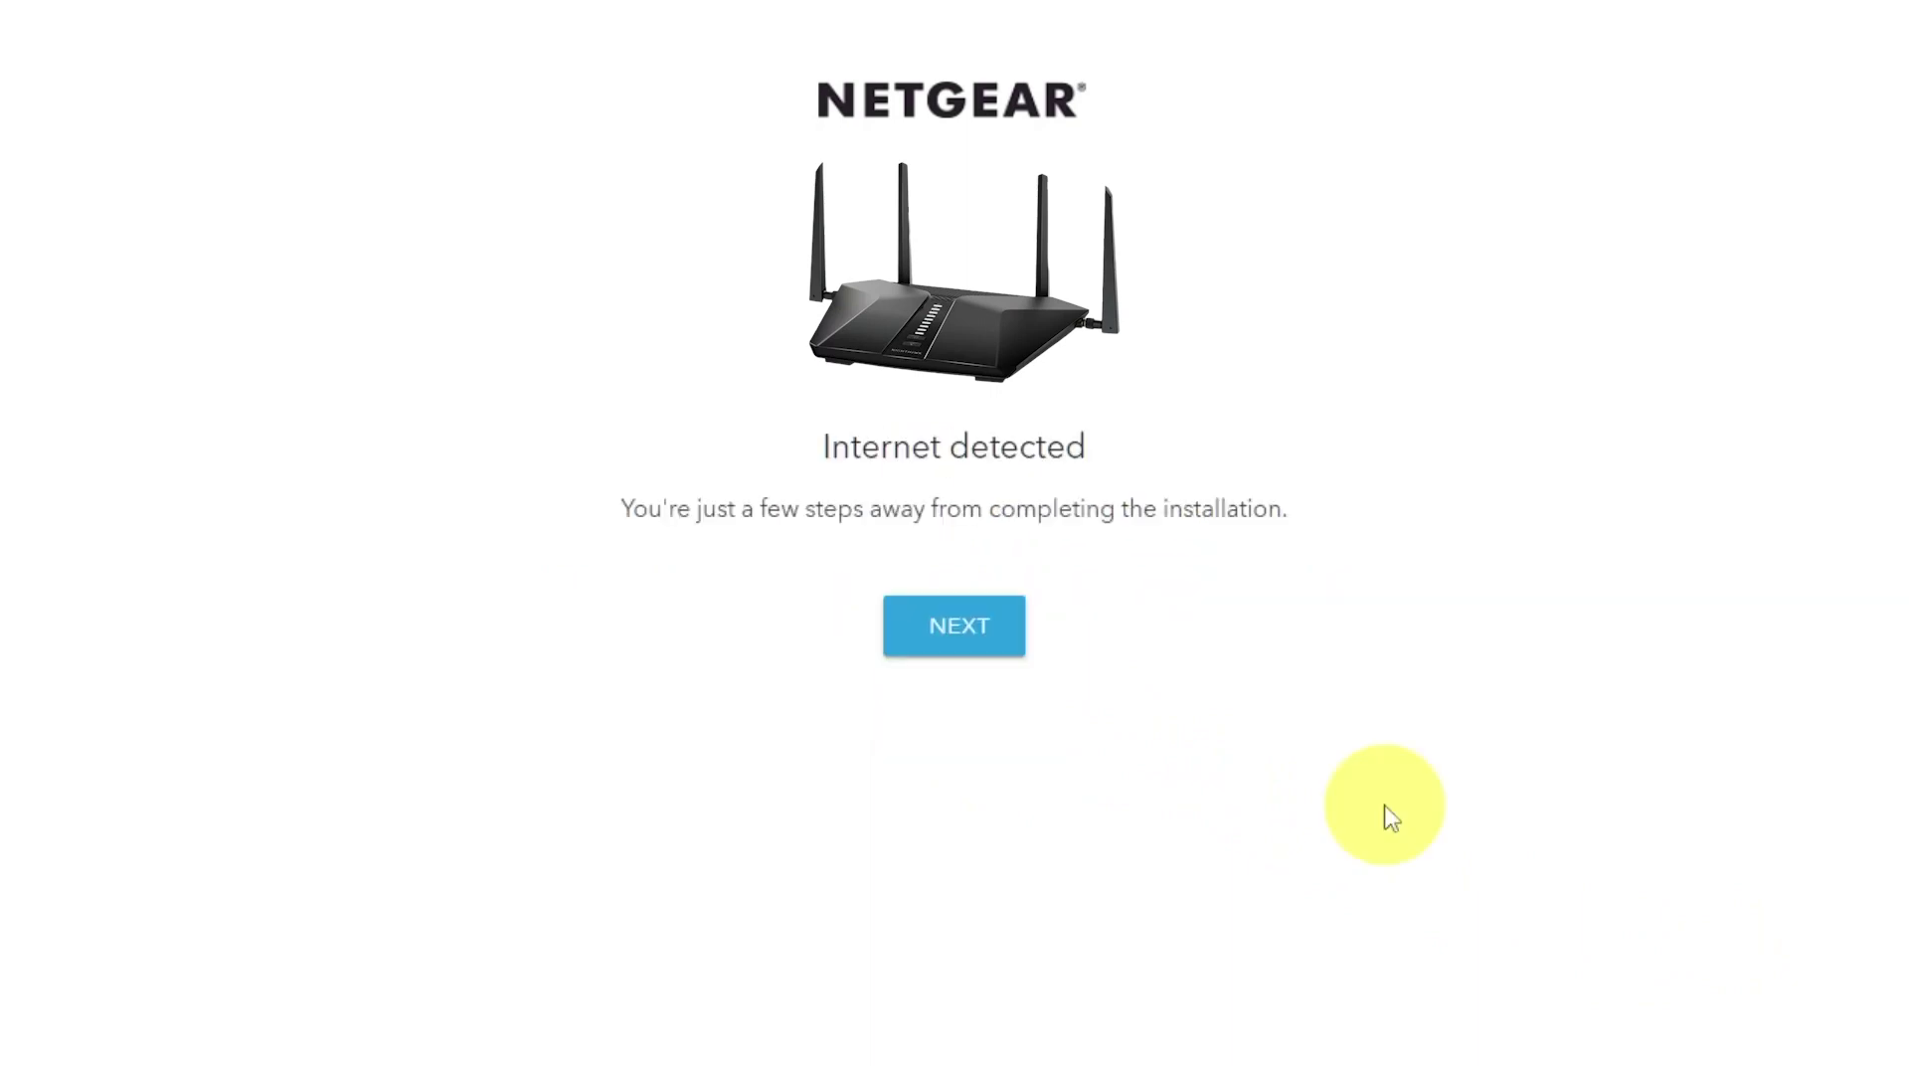
left_click(957, 641)
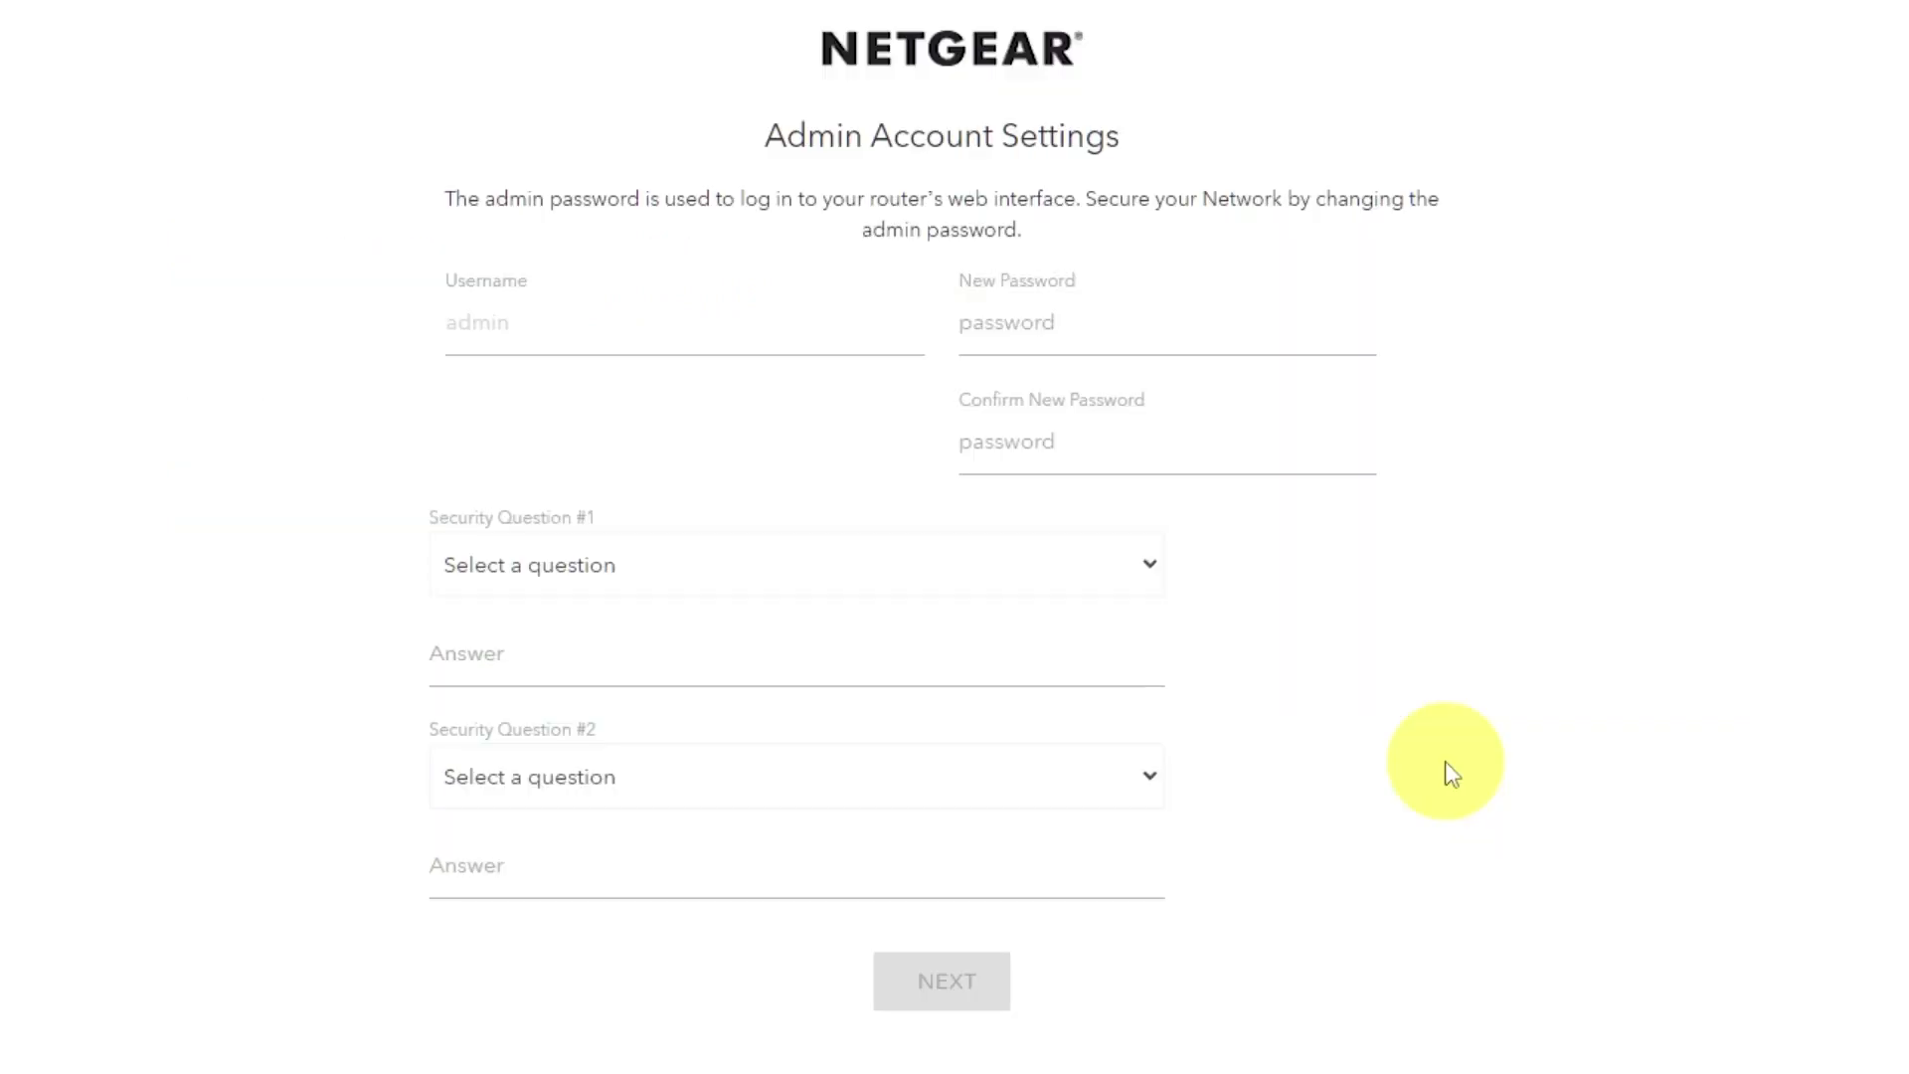
Enter and confirm the new admin password.
left_click(1076, 328)
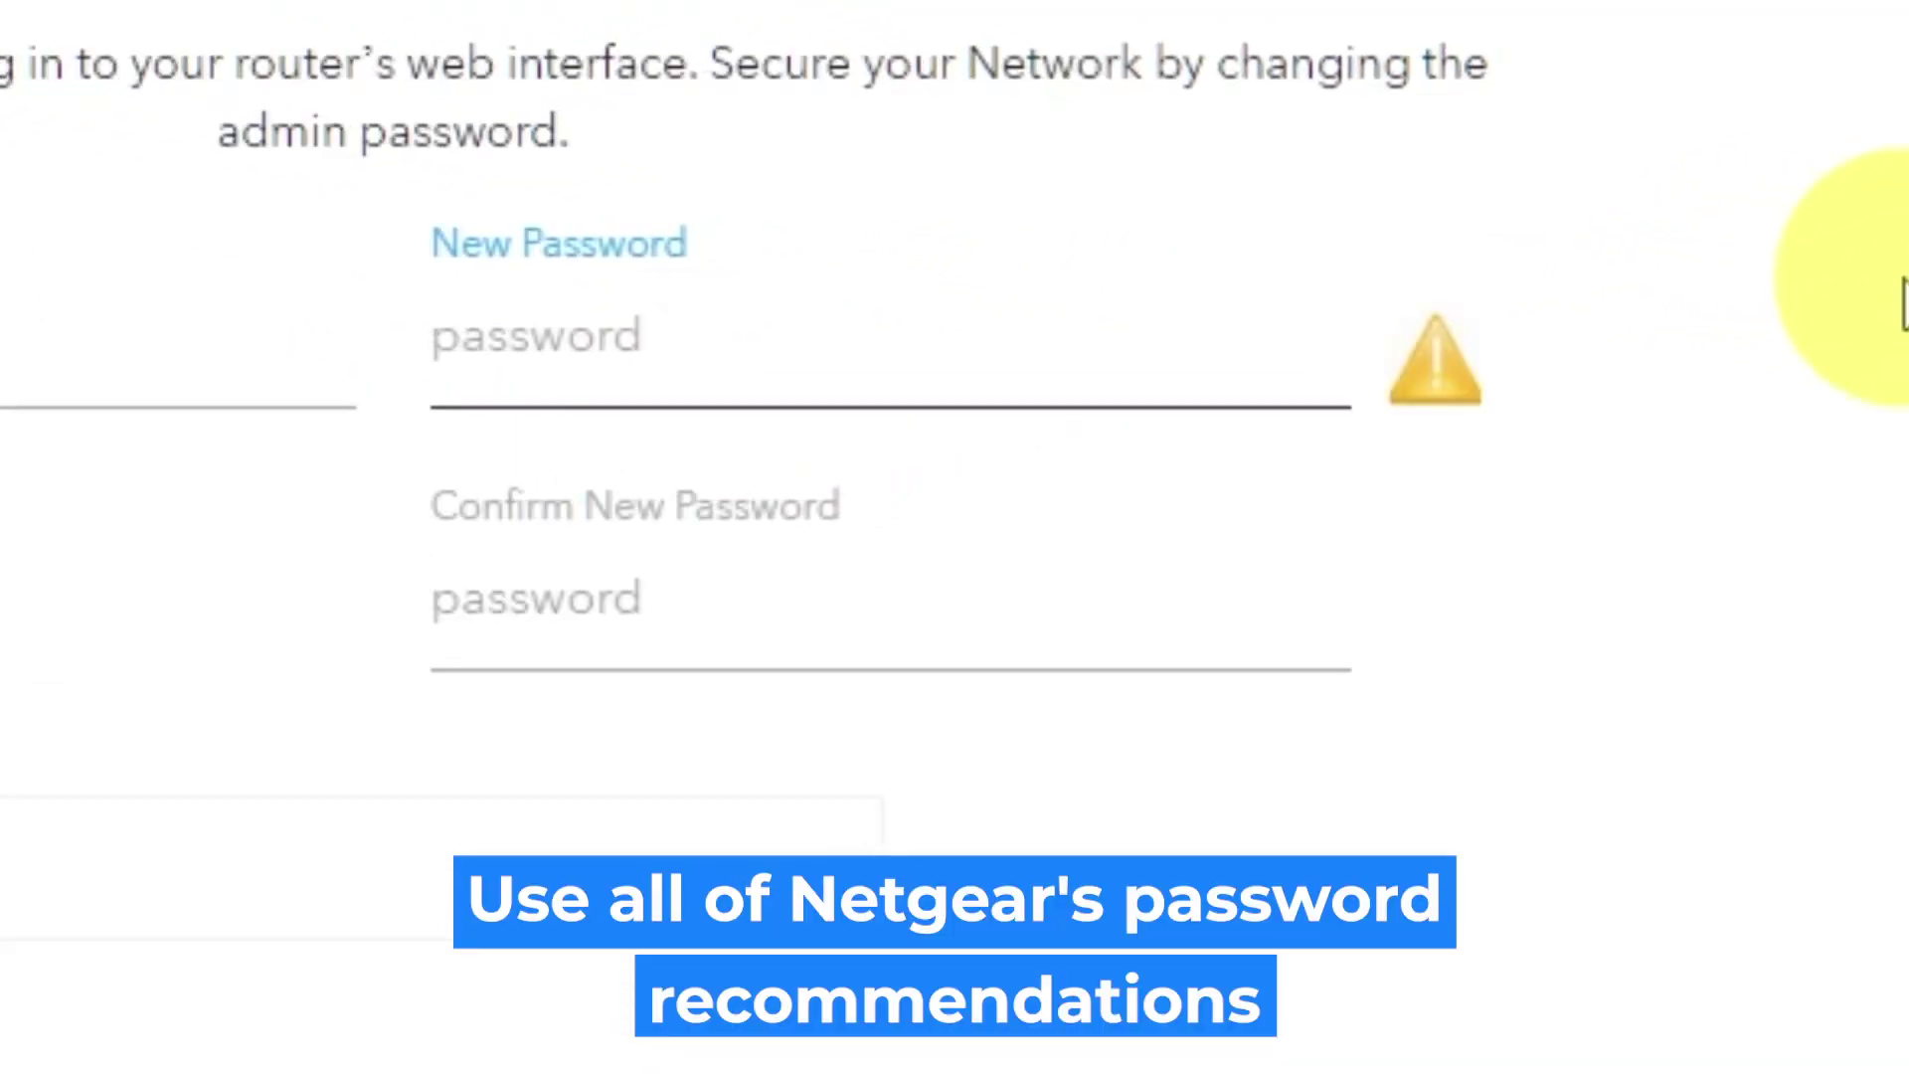
type("a")
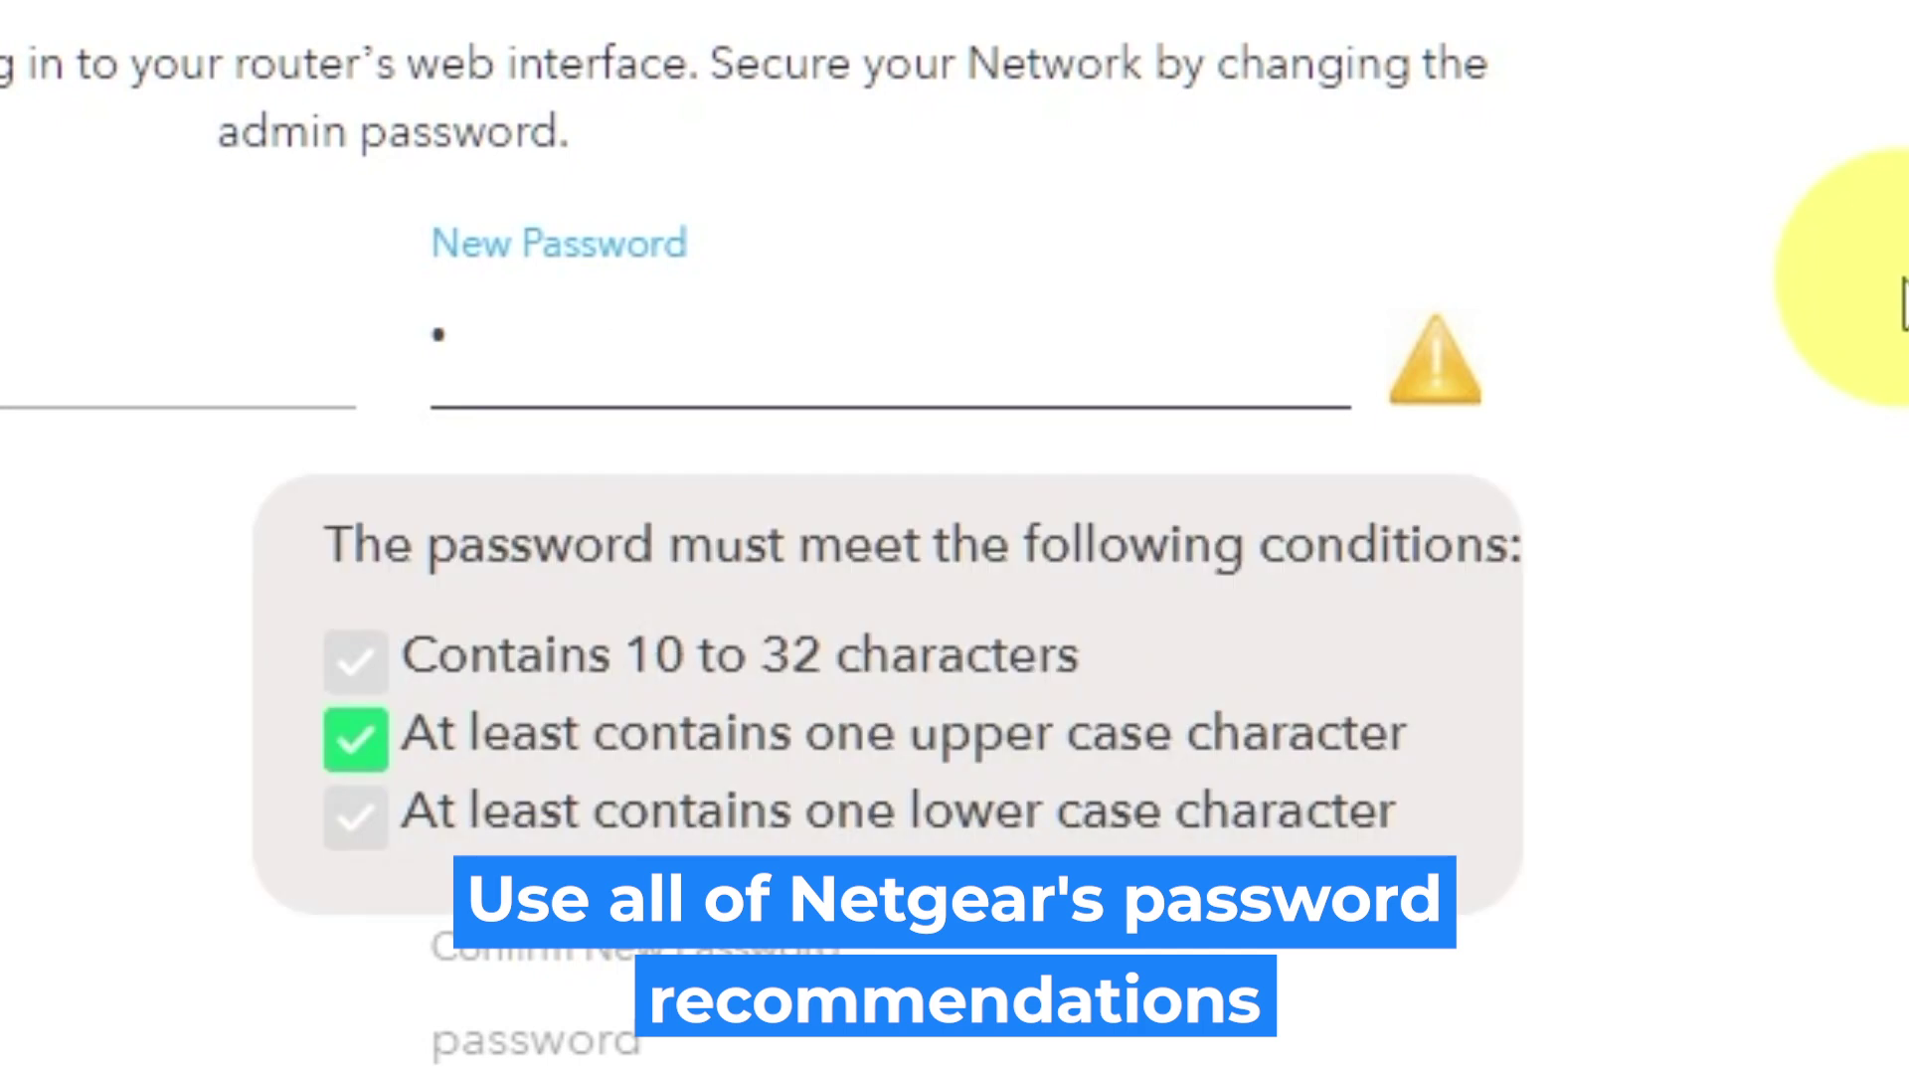
type("*******")
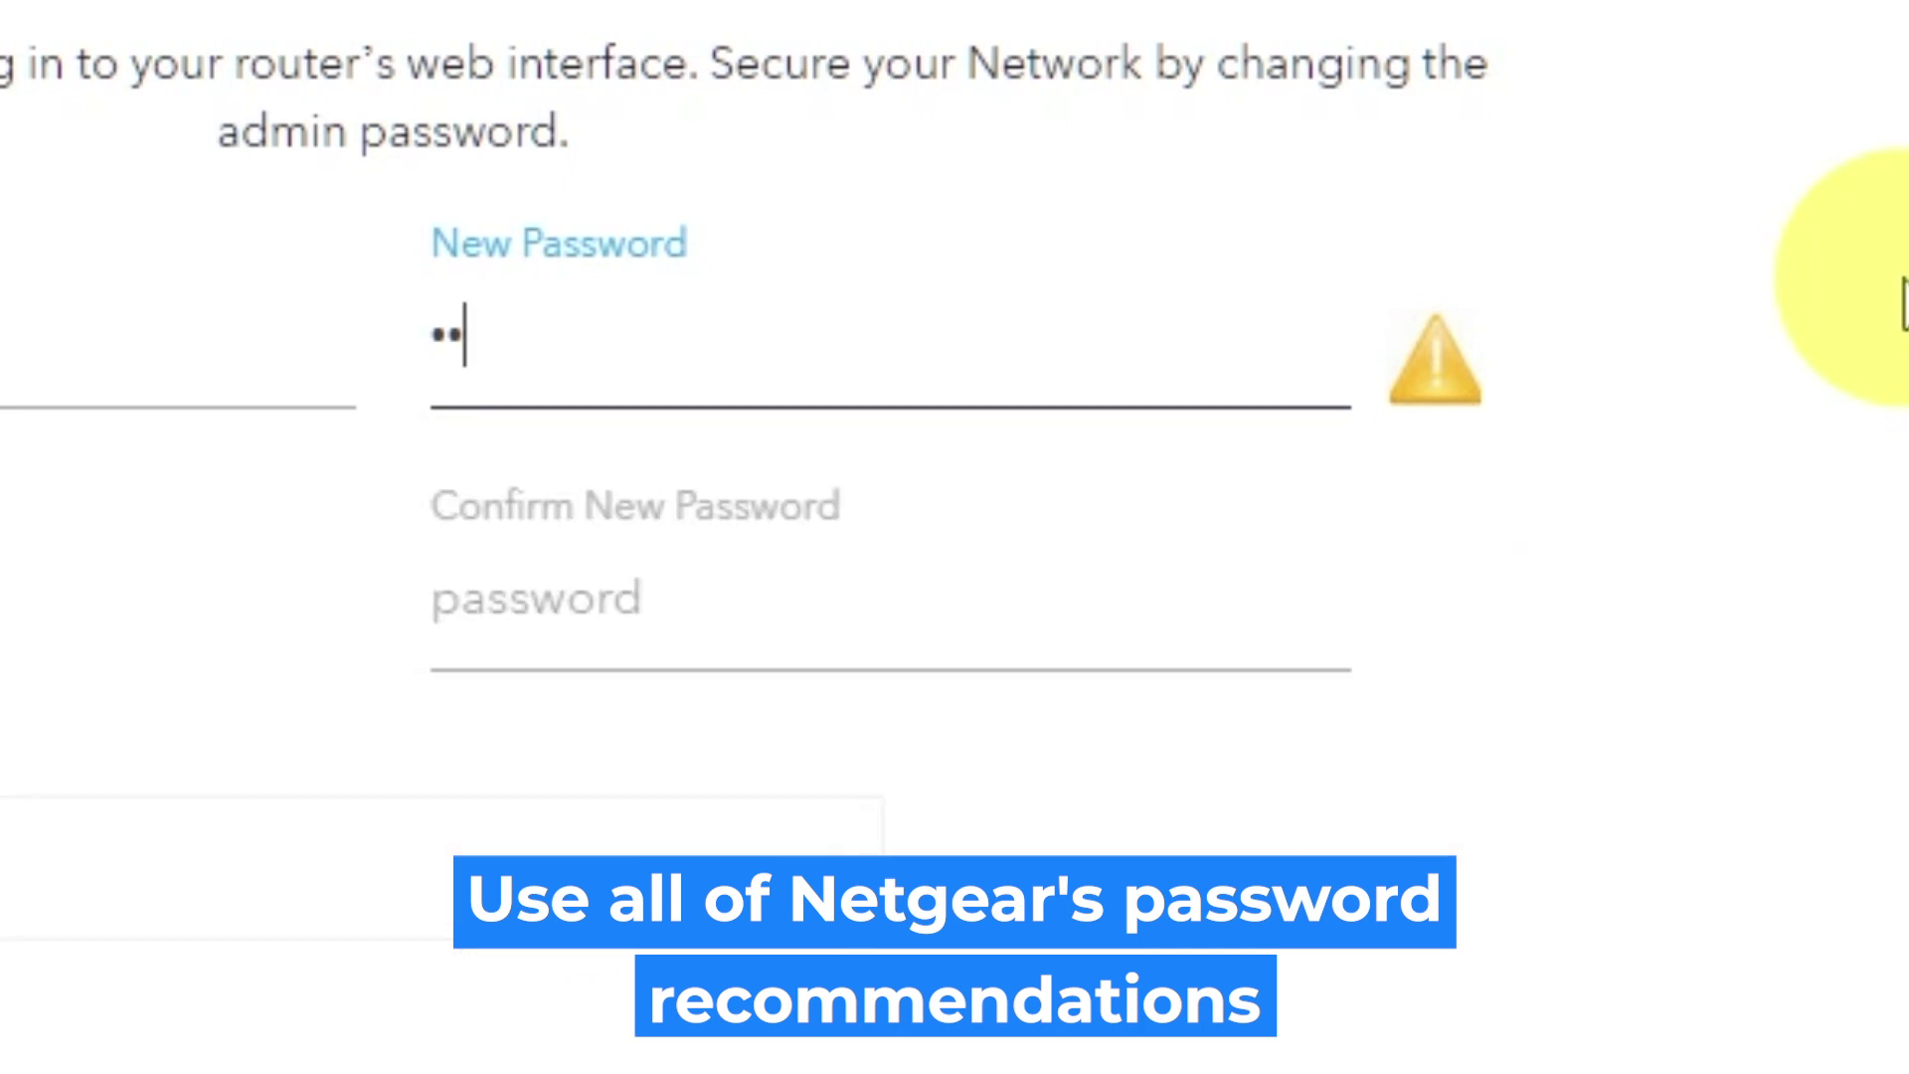
type("*")
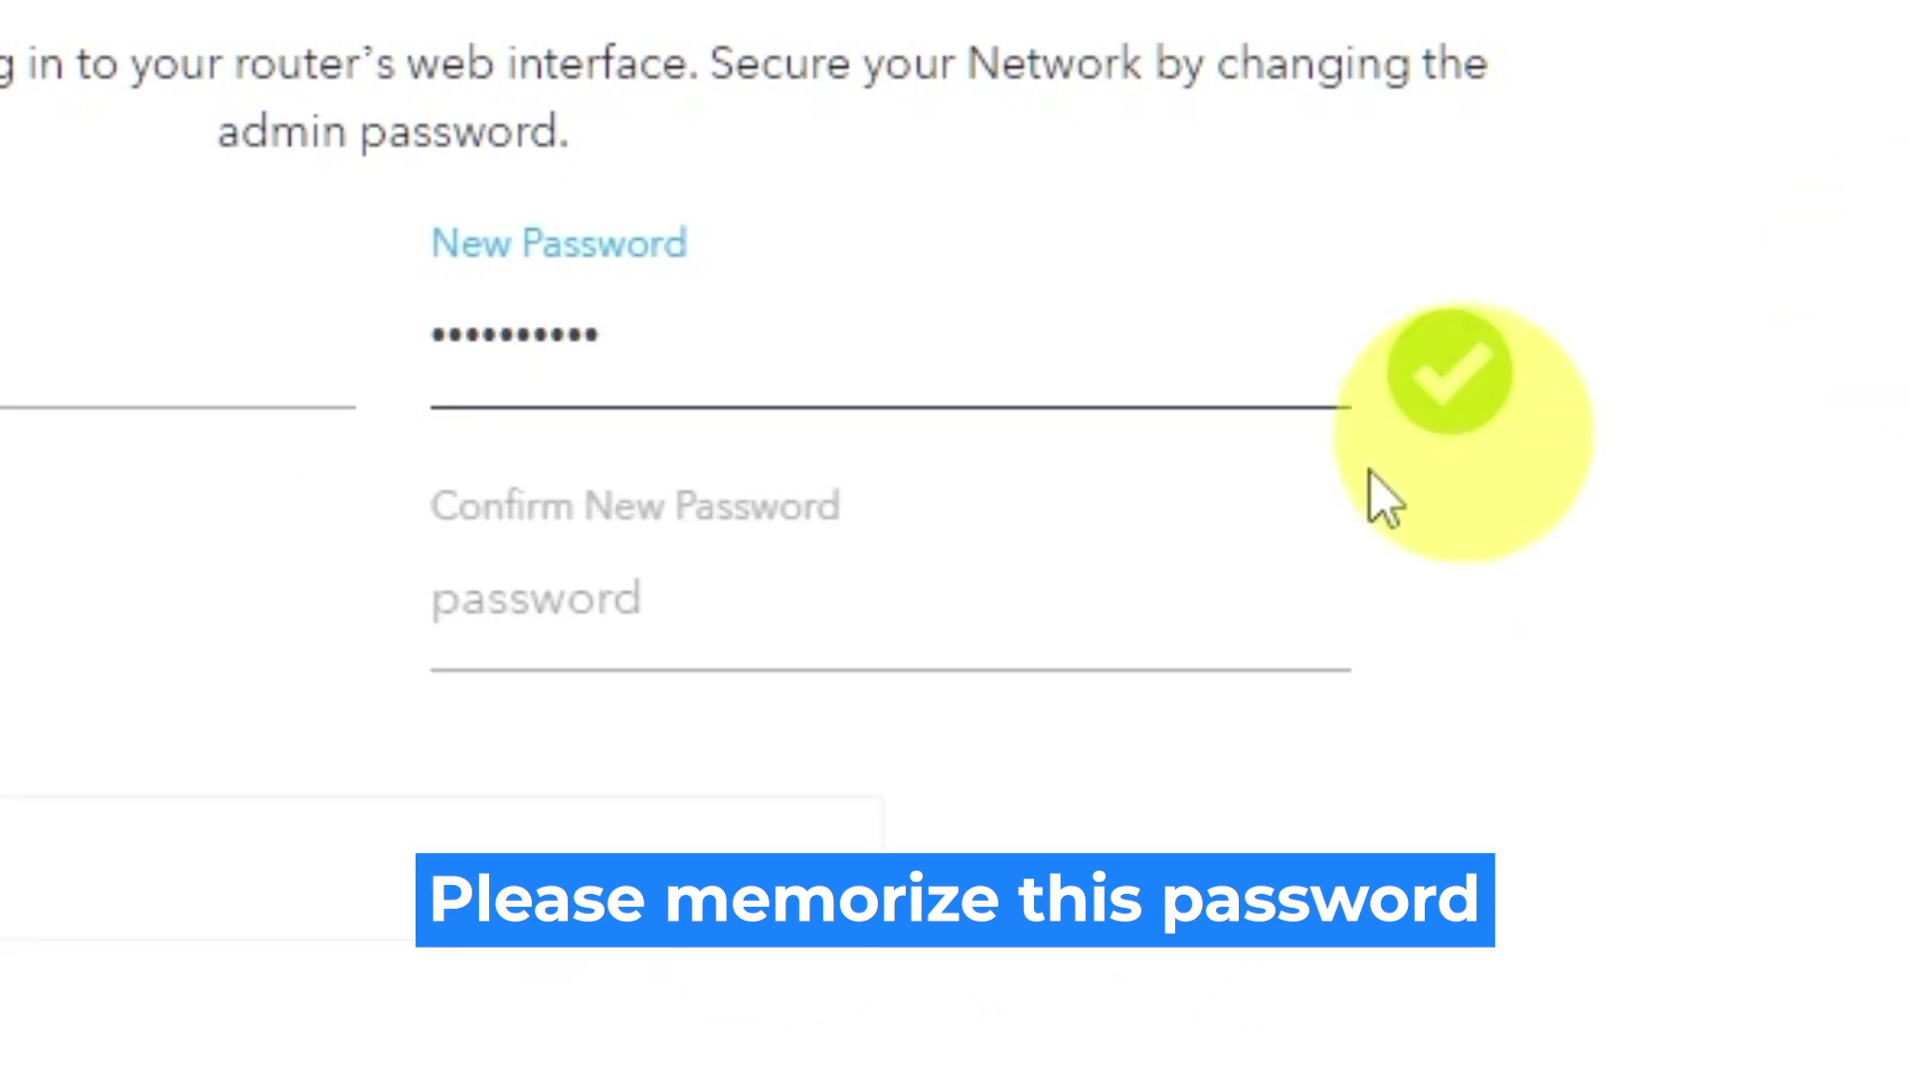
left_click(1244, 606)
type("**********")
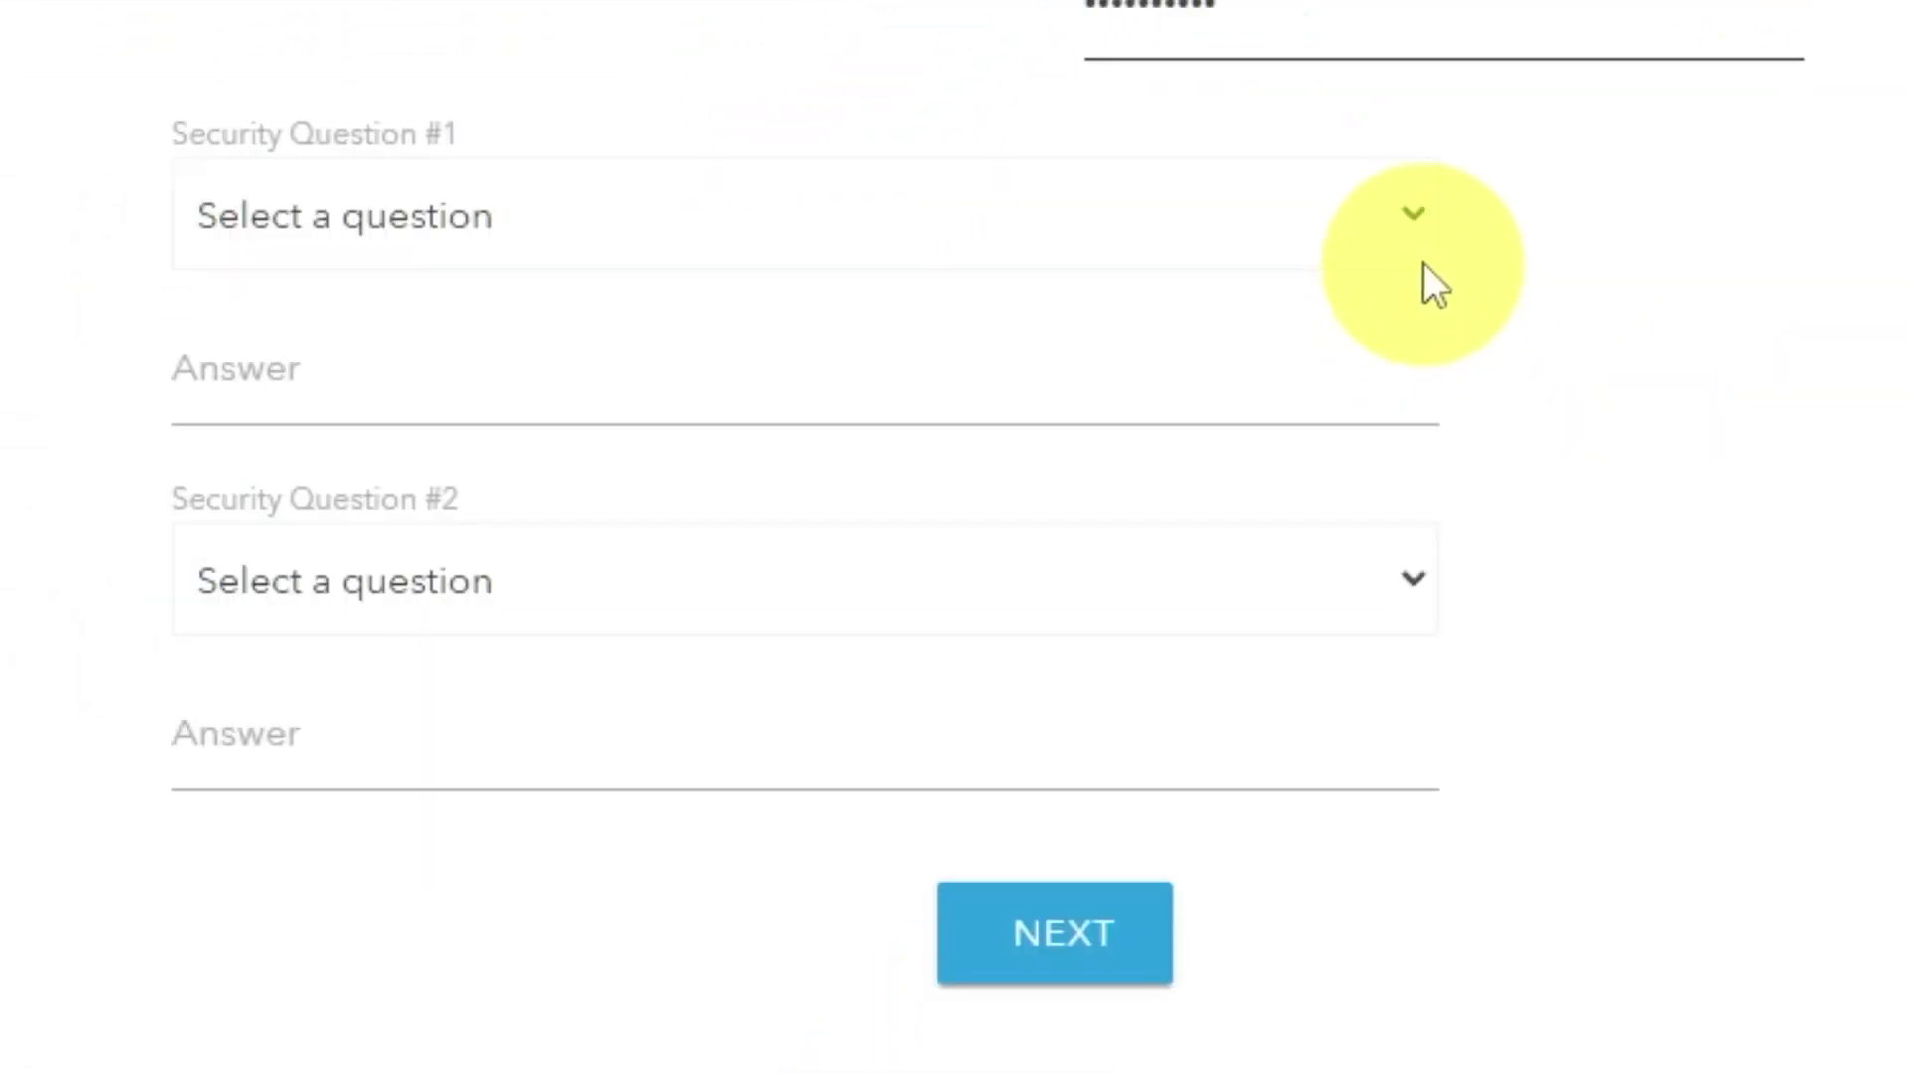
Answer the NETGEAR product and best friend's first name security questions, then submit.
left_click(1418, 211)
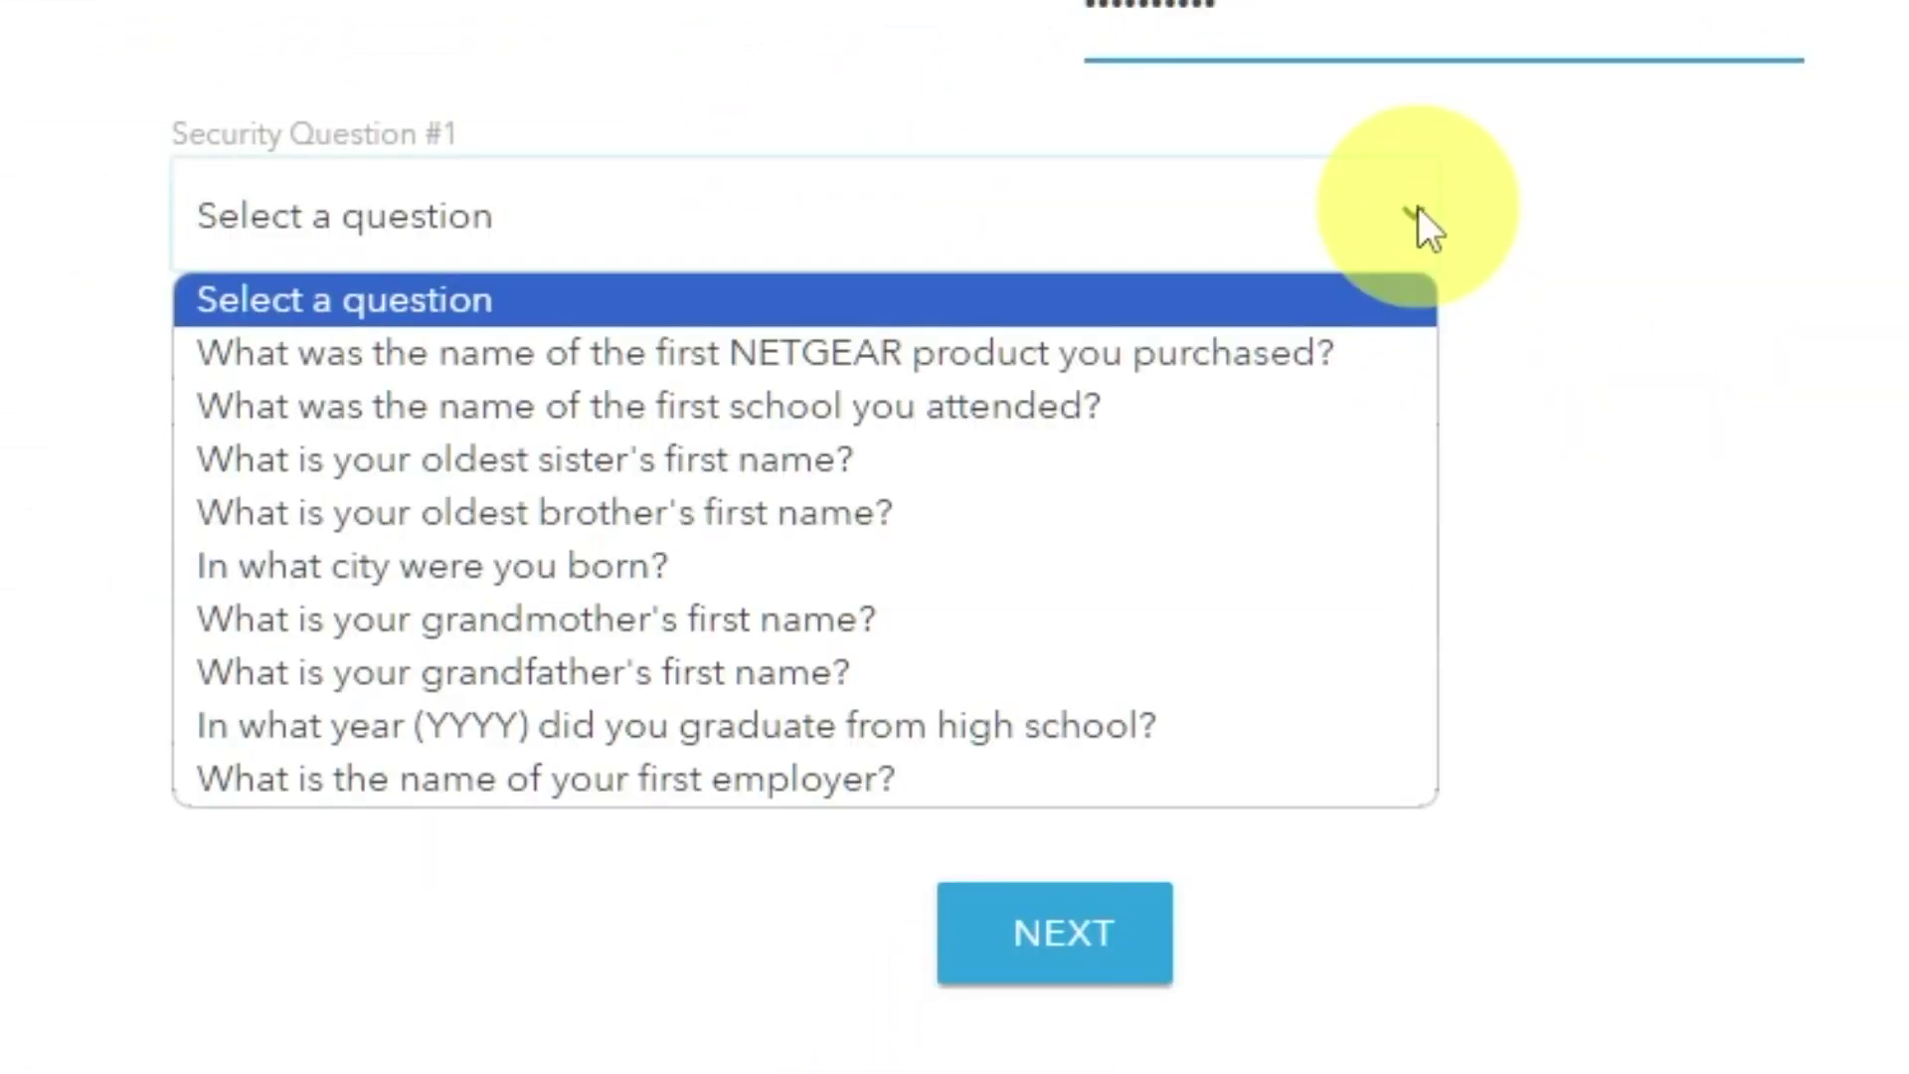
left_click(1289, 352)
left_click(1161, 388)
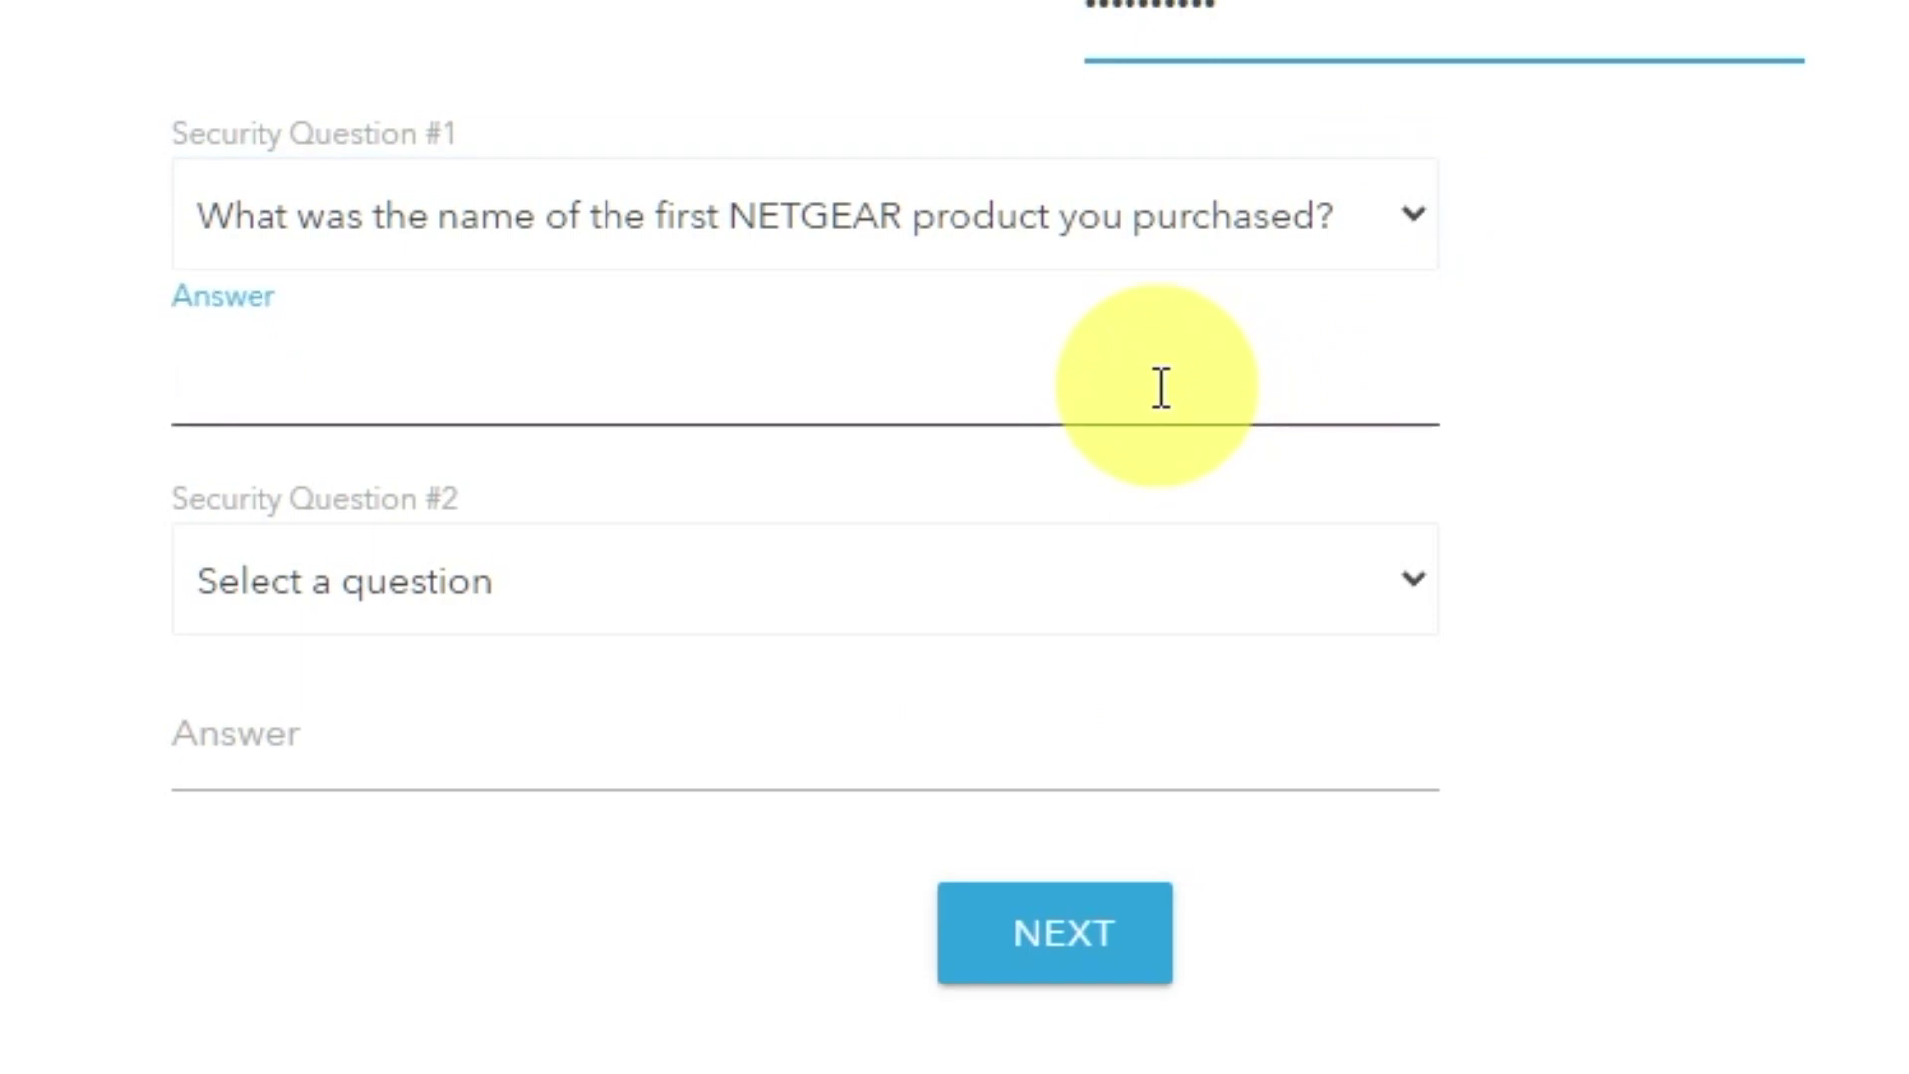
type("999")
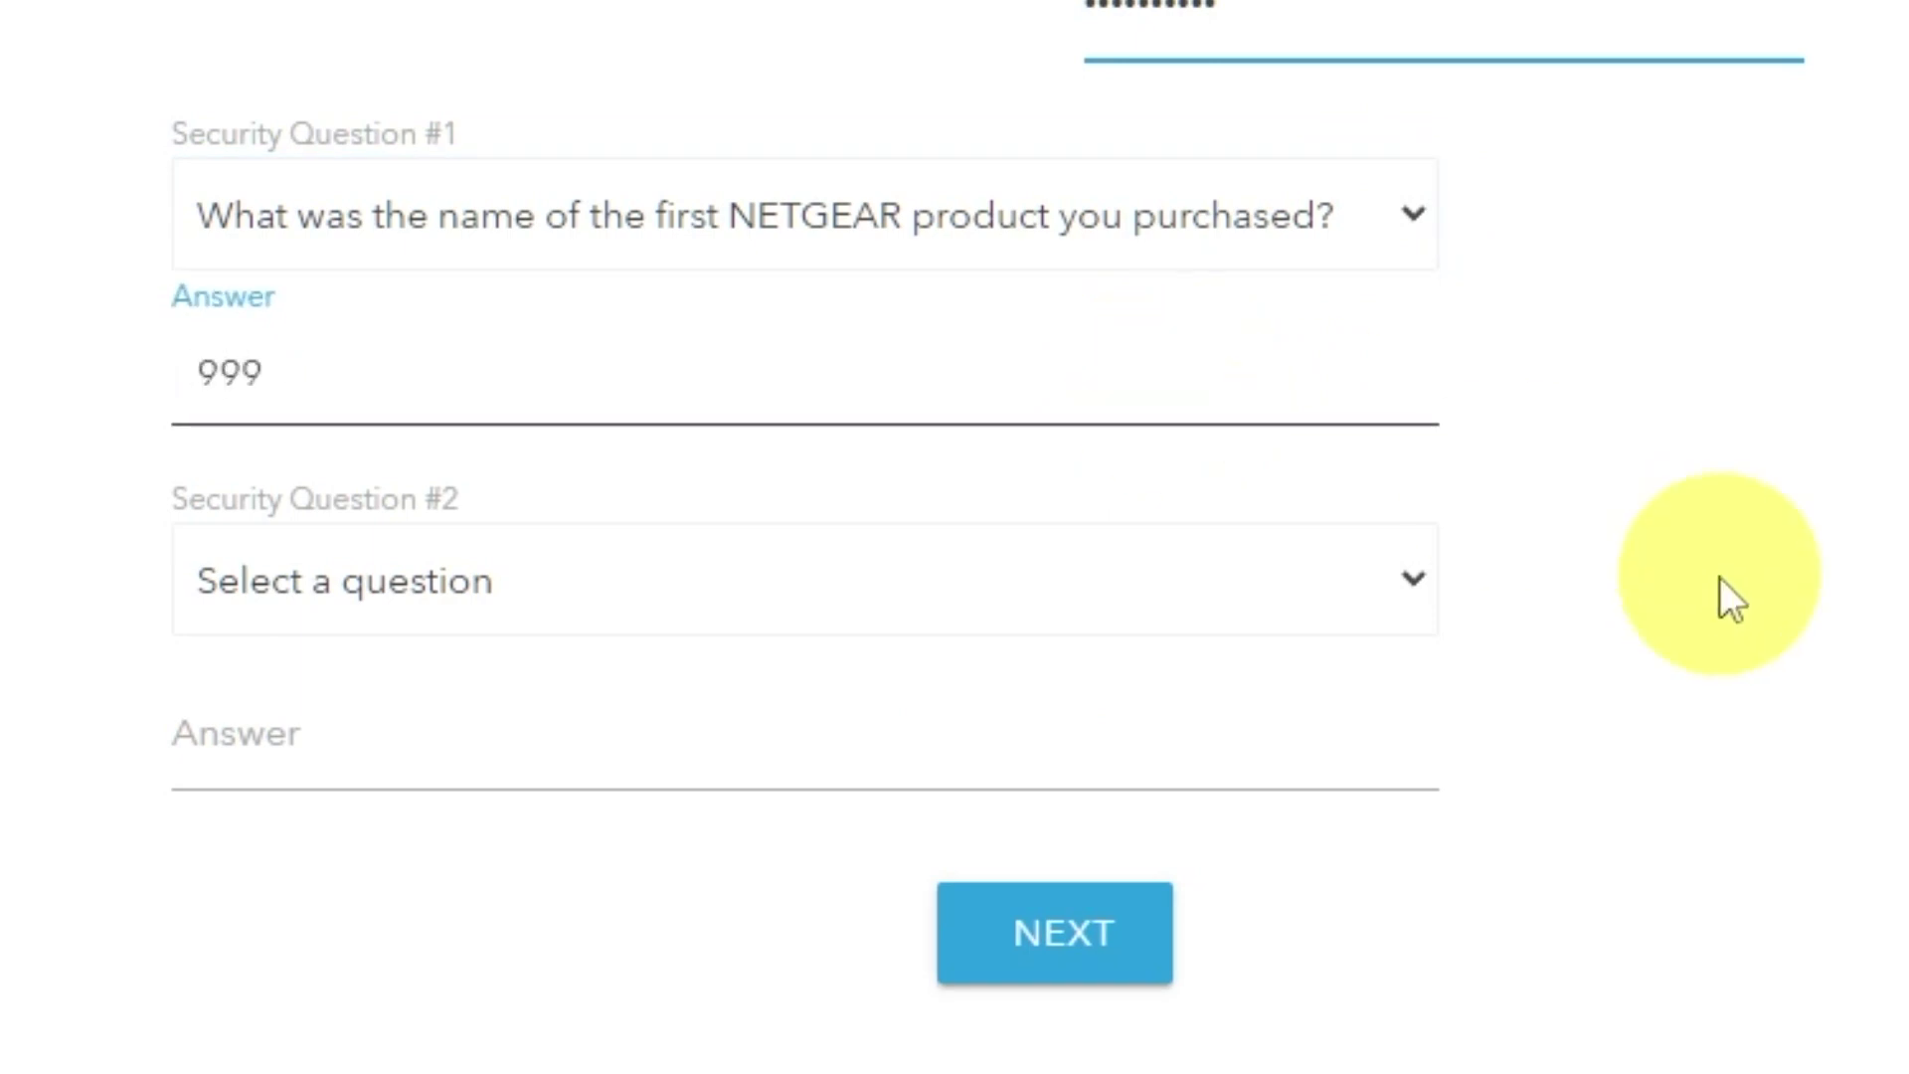
left_click(1414, 587)
left_click(835, 1068)
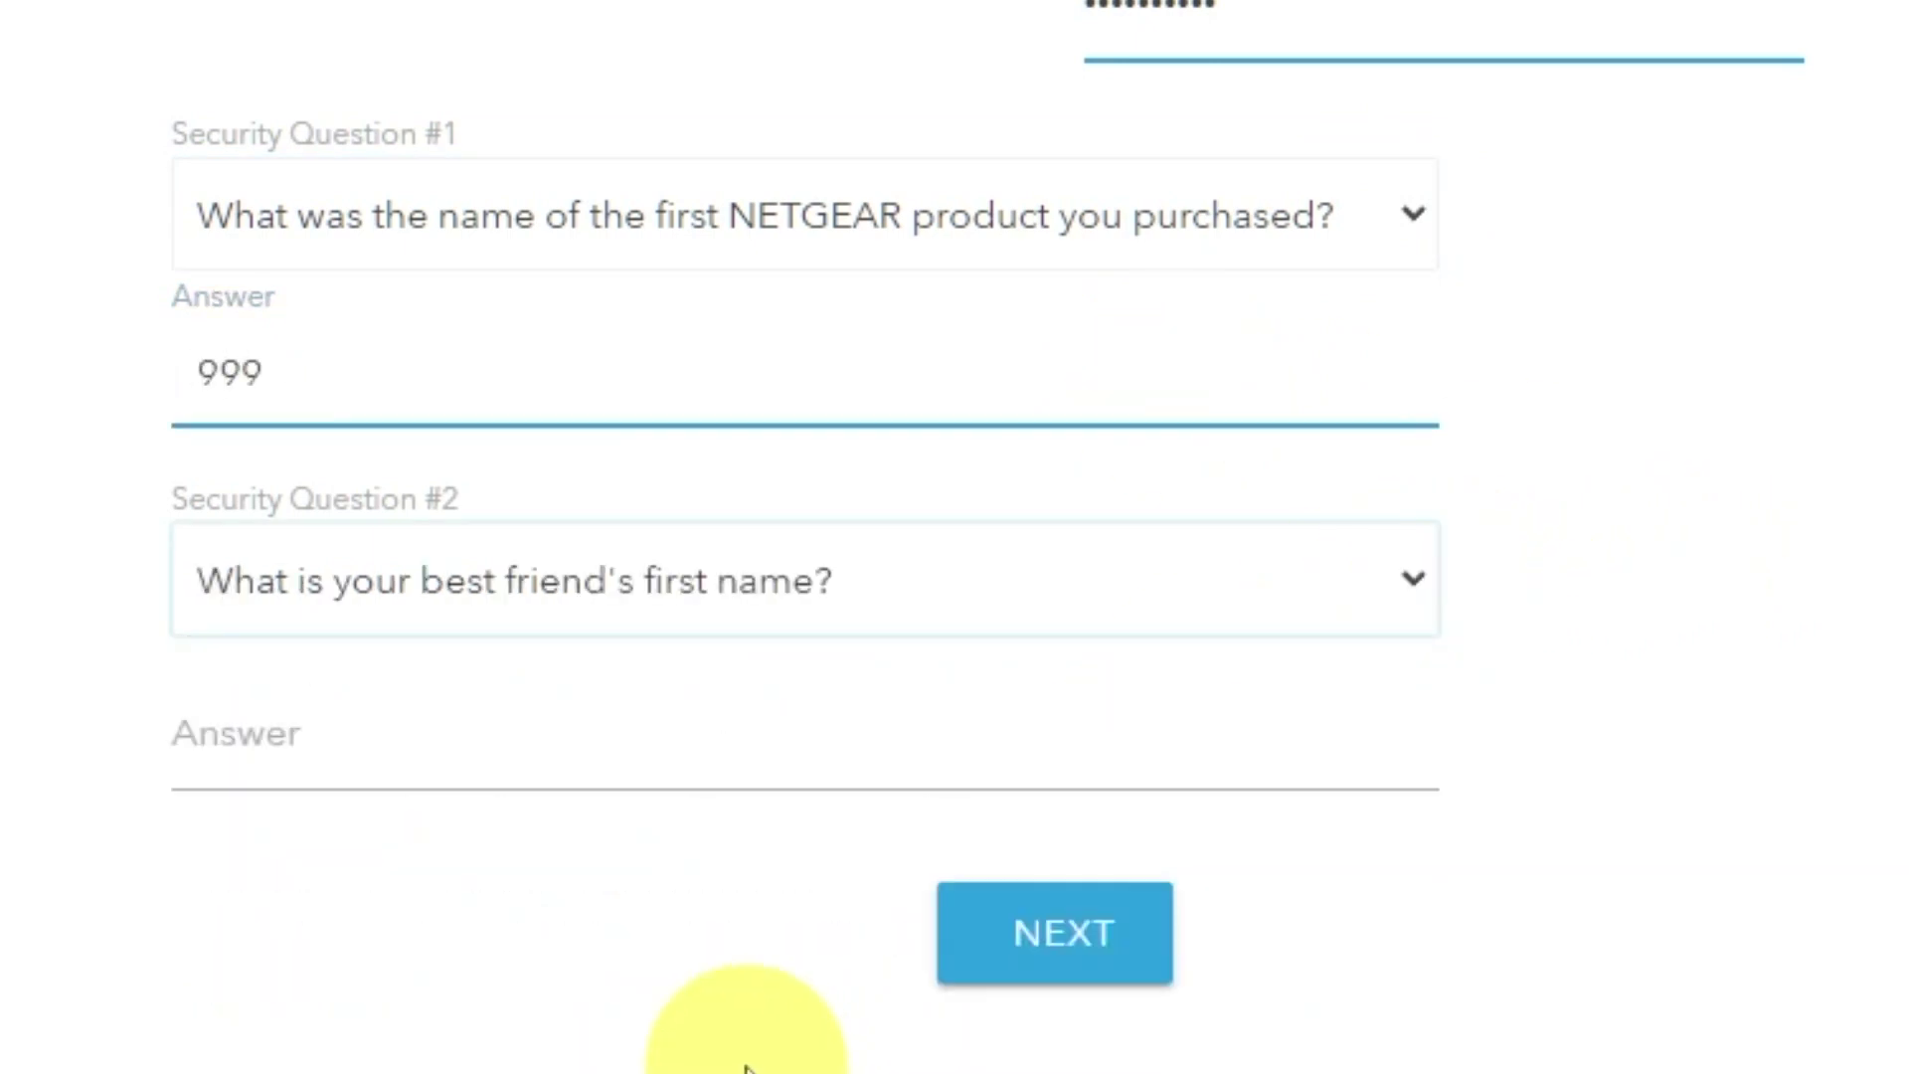
left_click(702, 764)
type("bob")
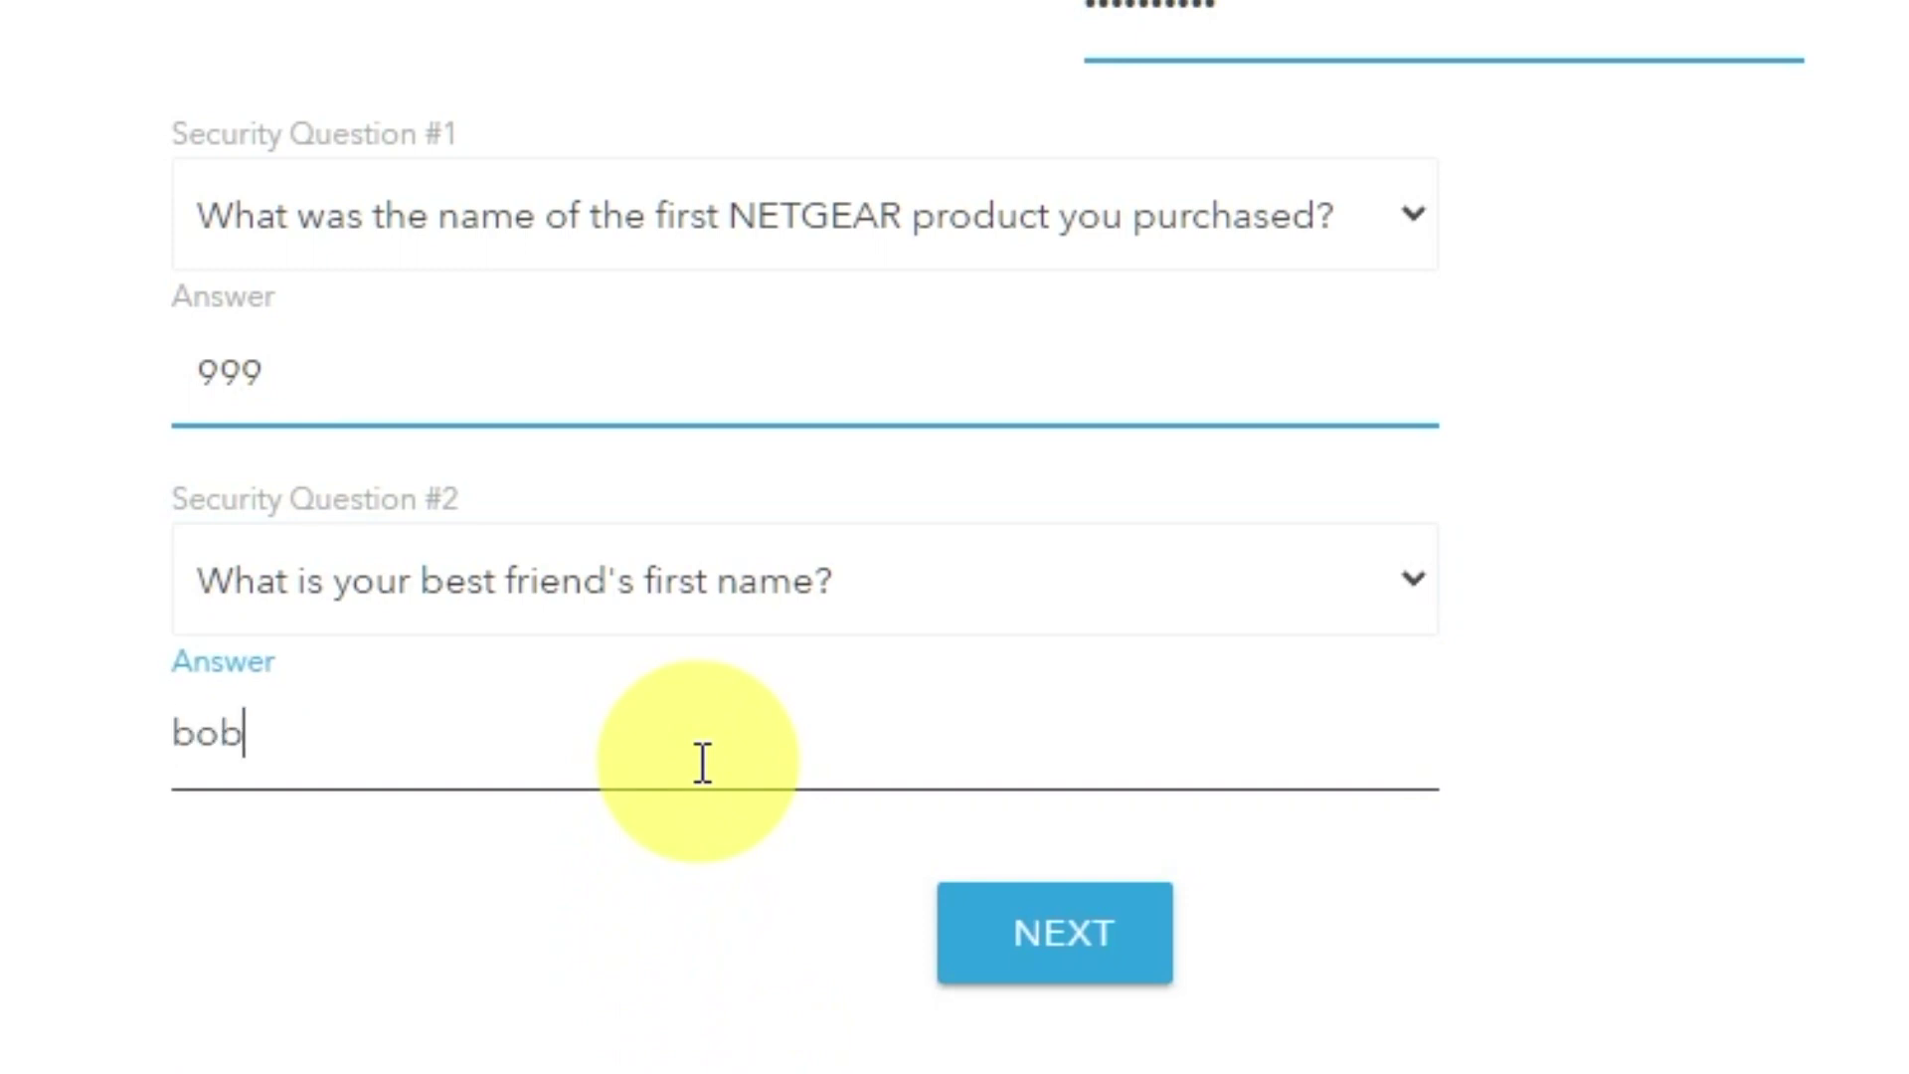
left_click(1112, 953)
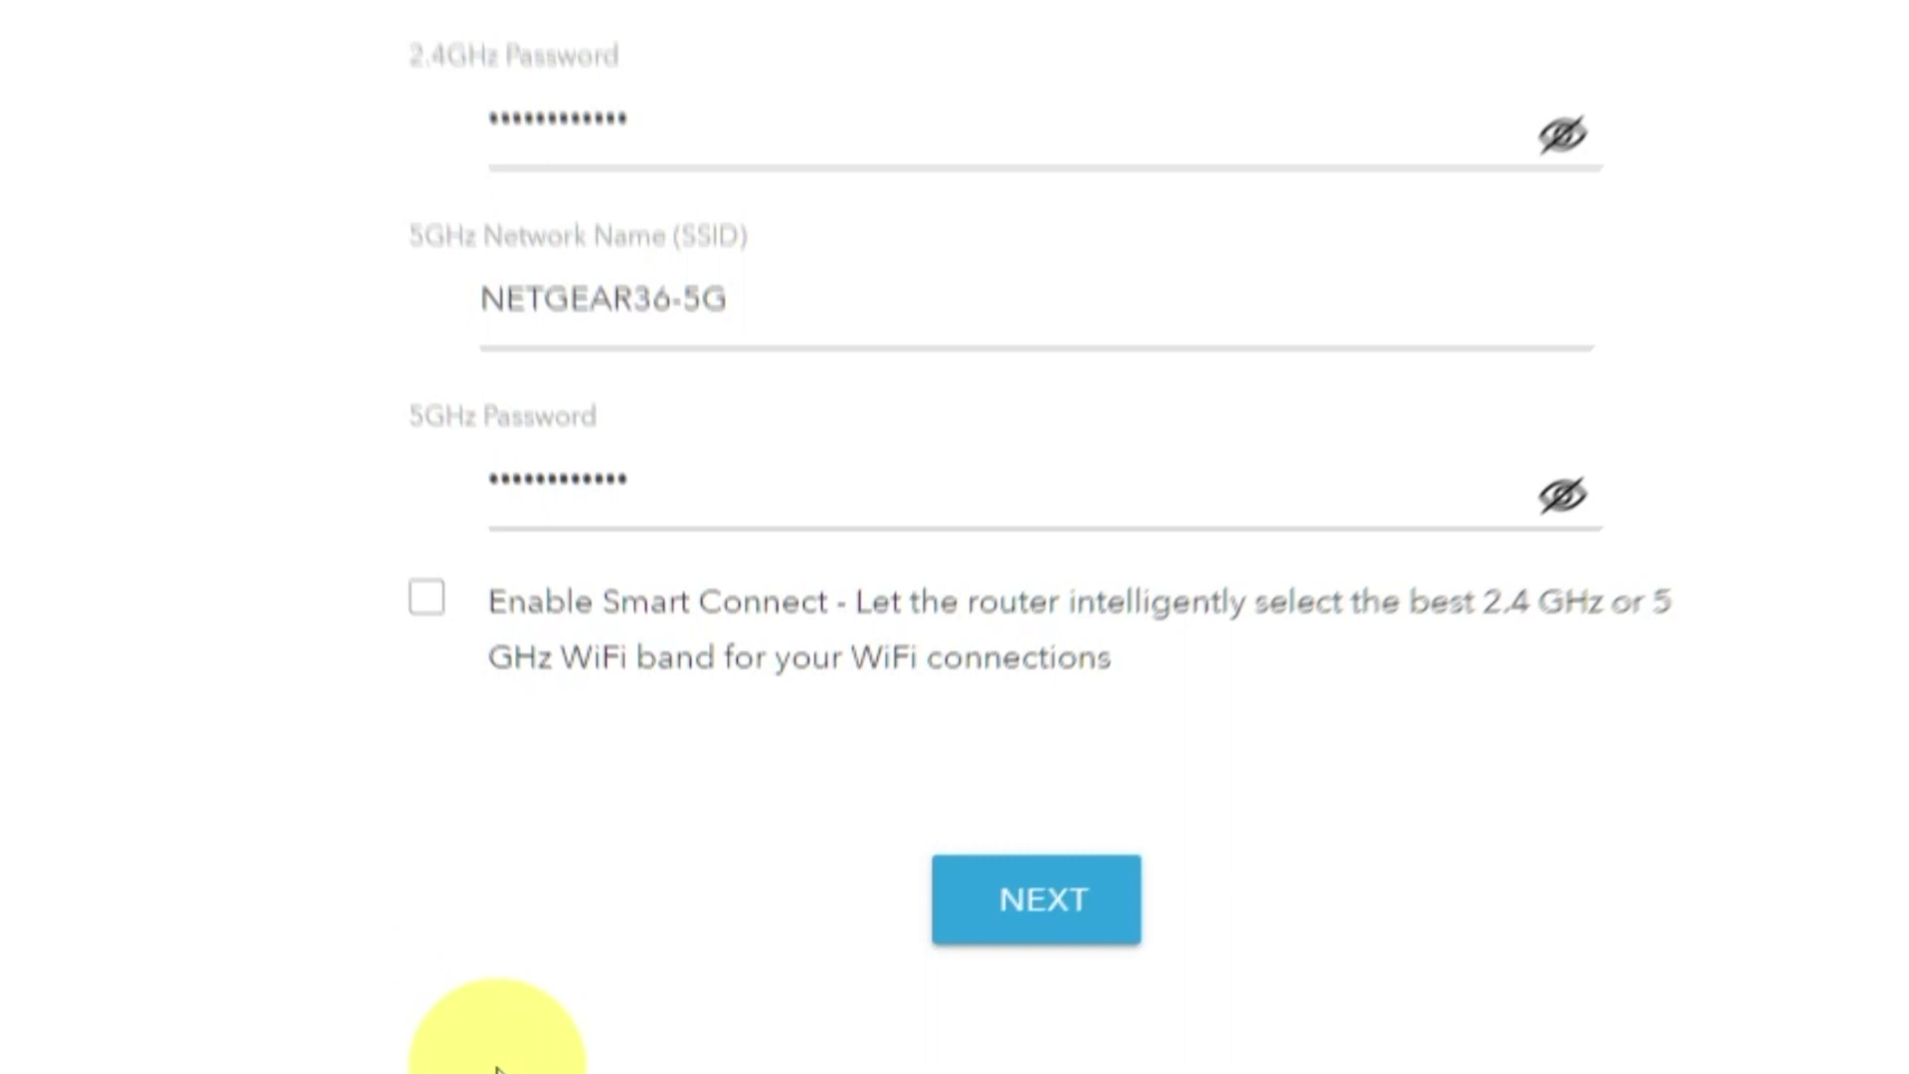
Review the NETGEAR36 and NETGEAR36-5G names and passwords, then submit the WiFi settings.
left_click(1331, 476)
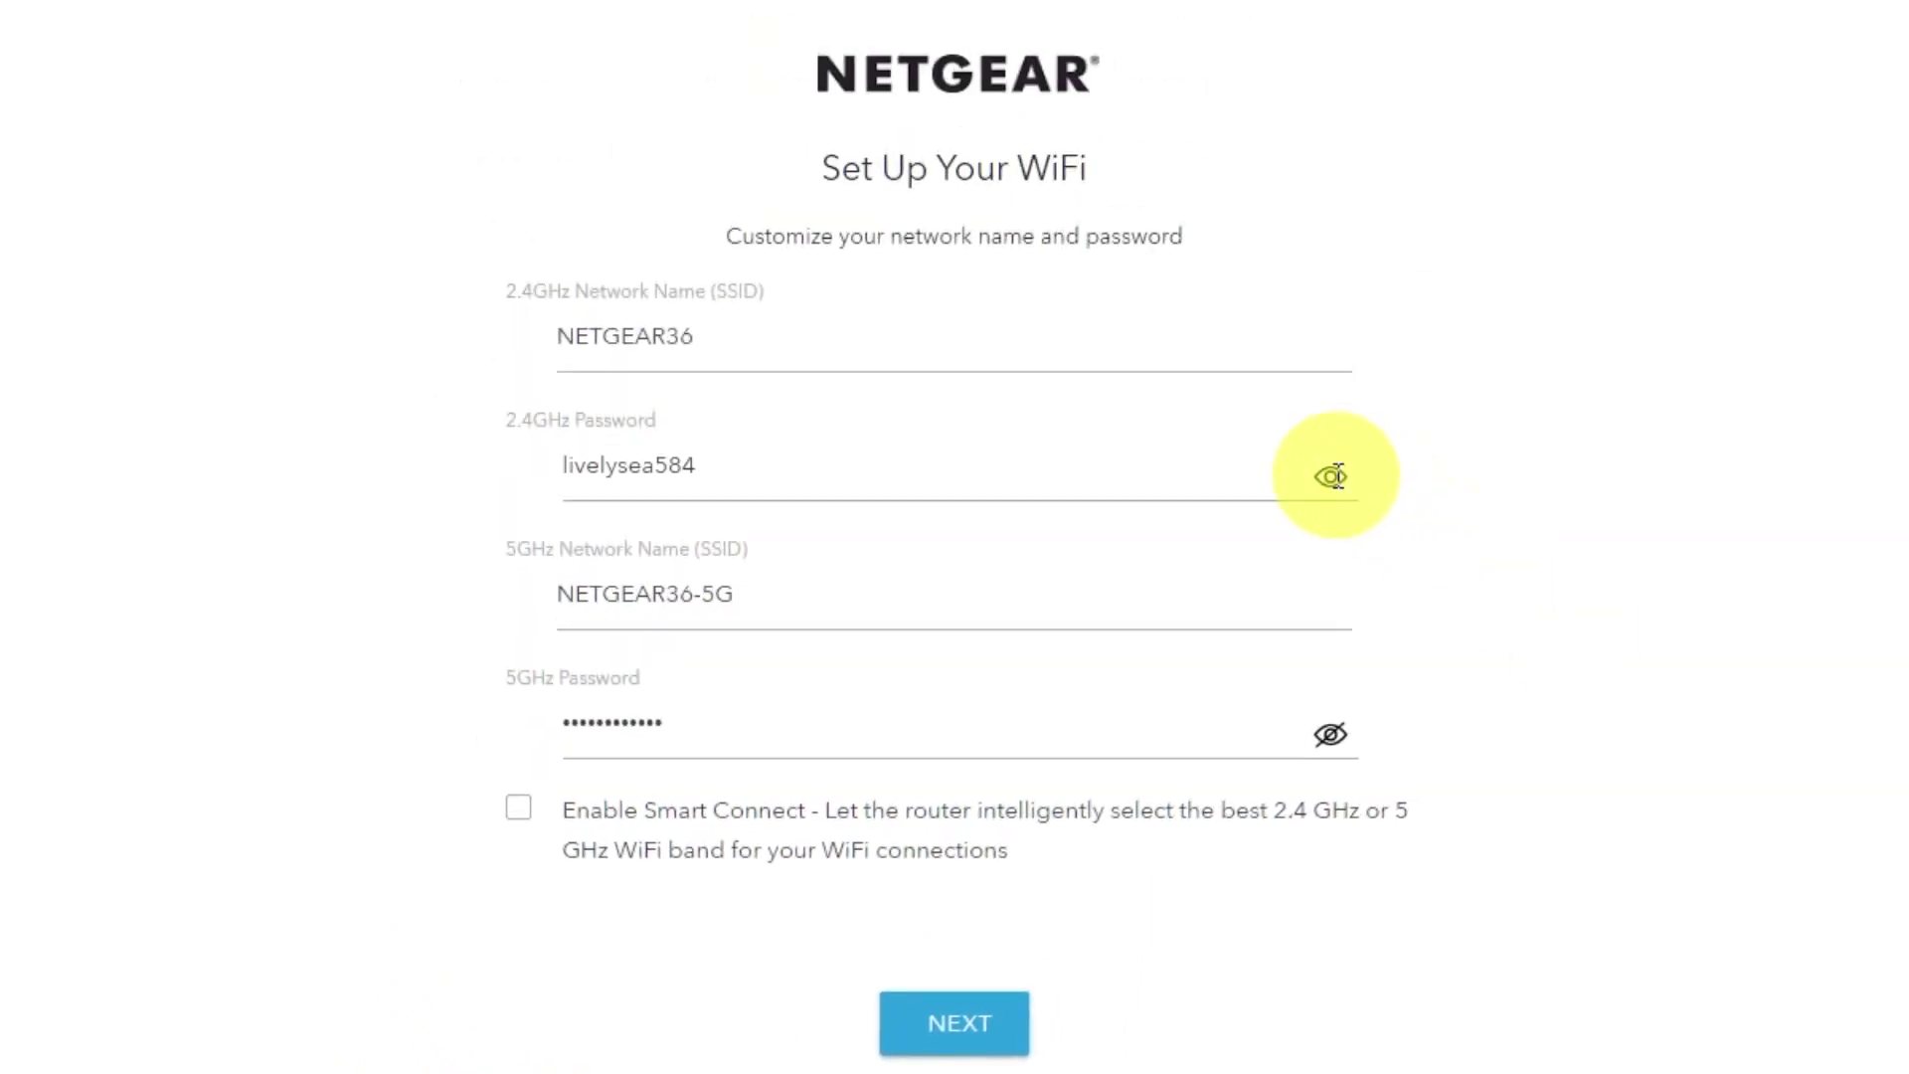
left_click(1331, 734)
left_click(1331, 736)
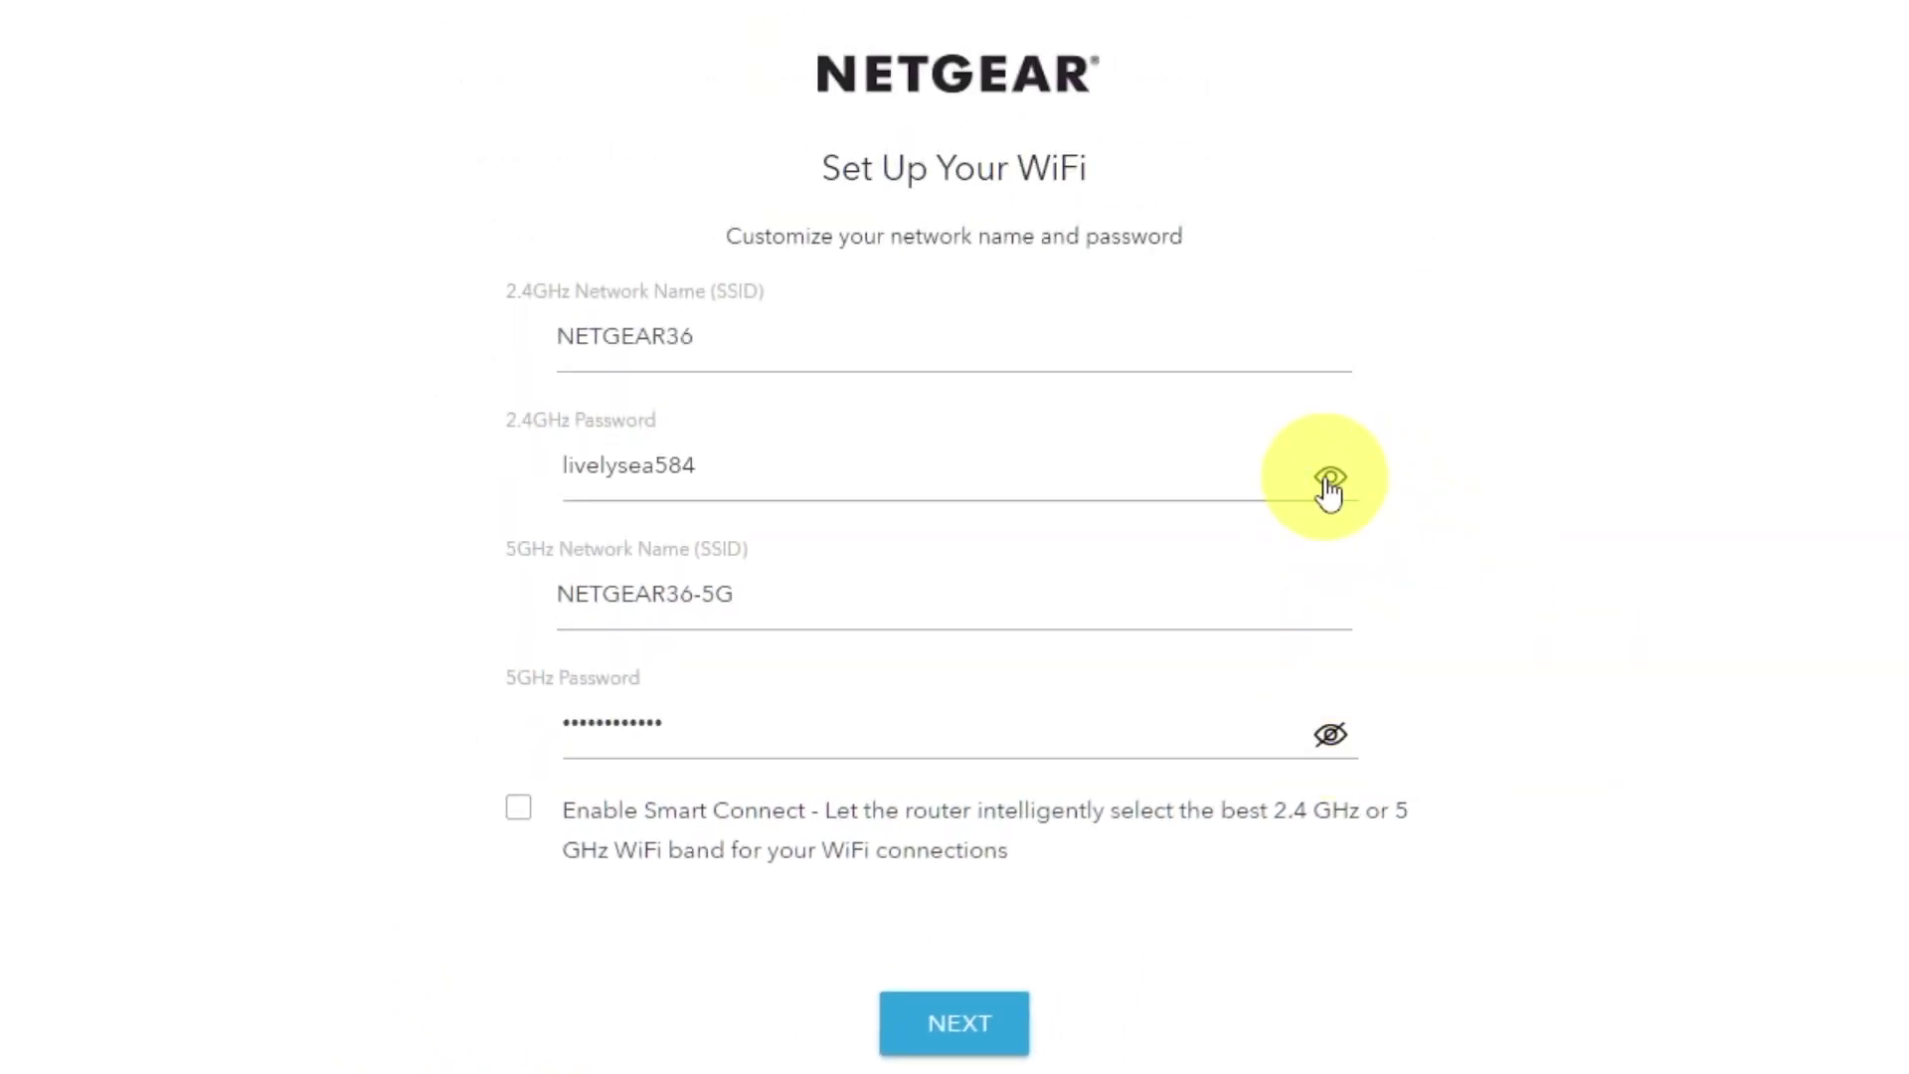
left_click(1330, 478)
left_click(687, 336)
left_click_drag(755, 598, 647, 595)
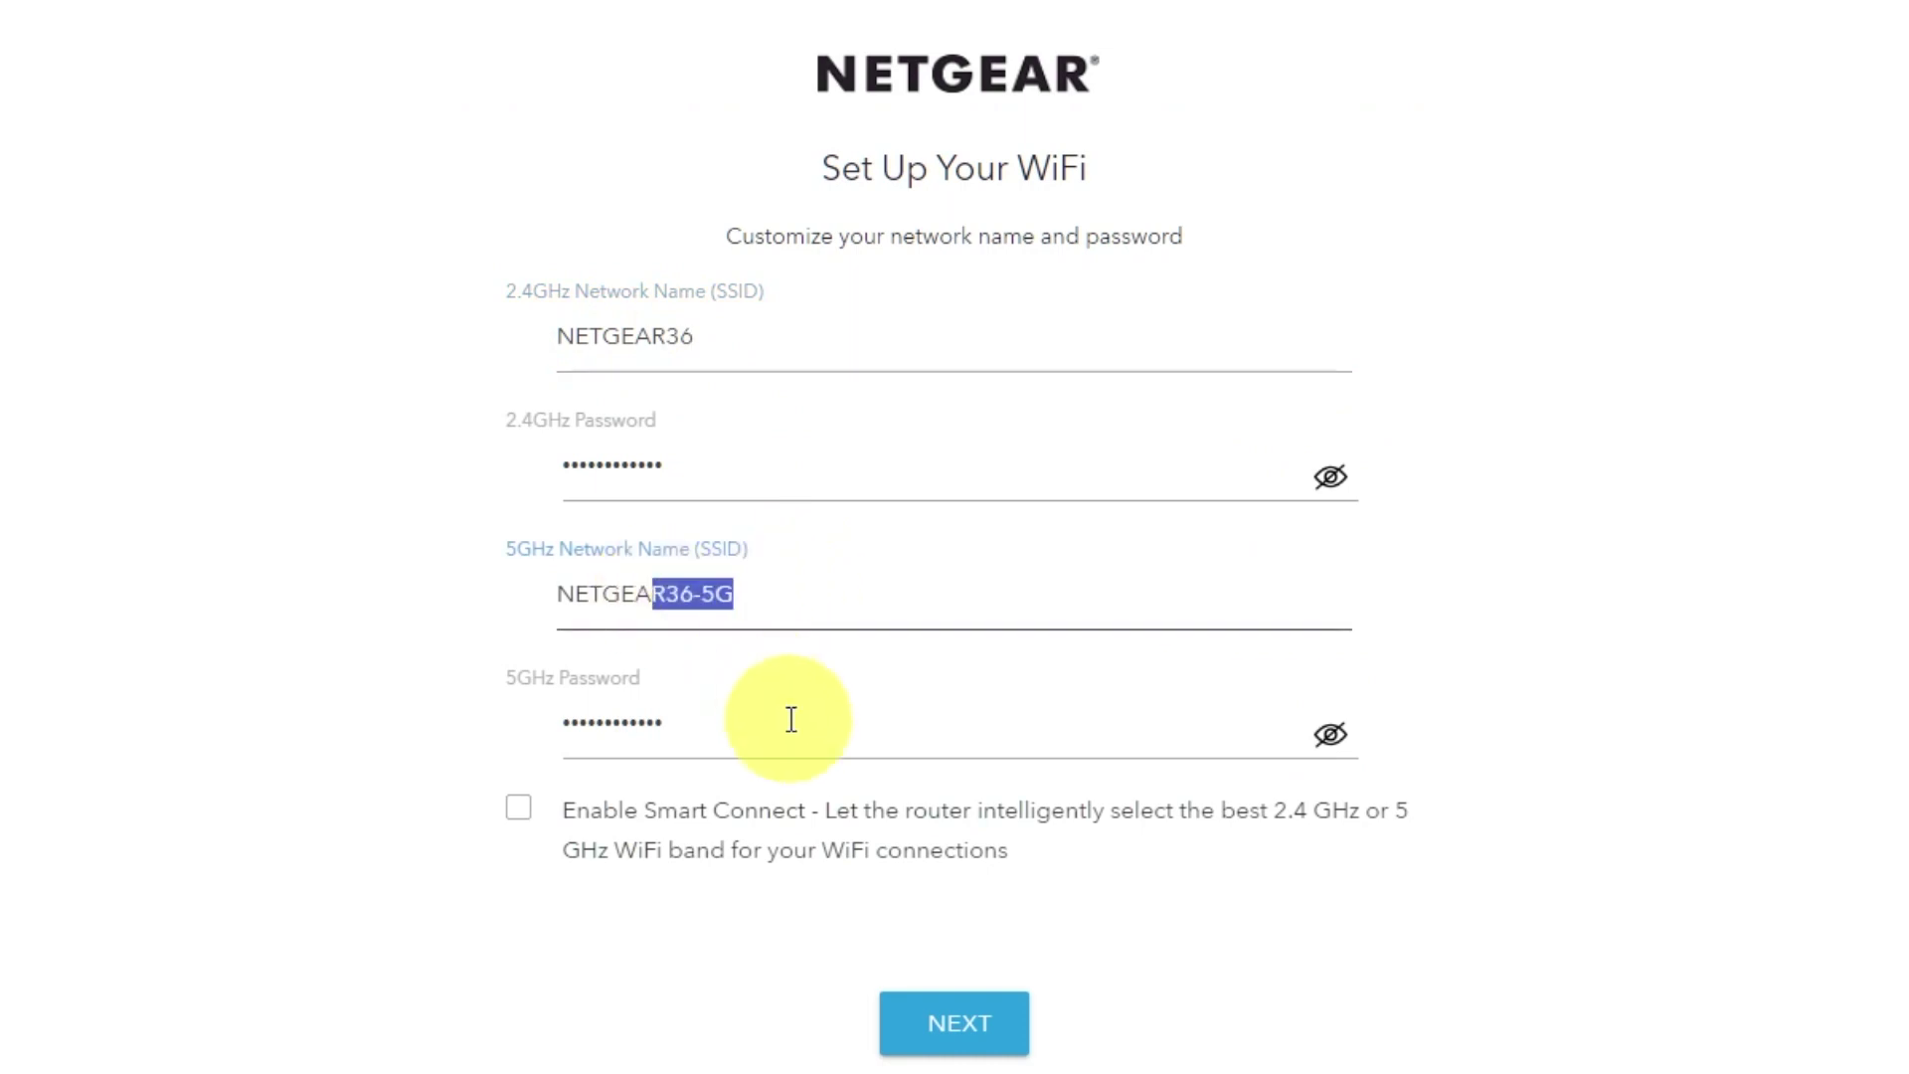
left_click(775, 726)
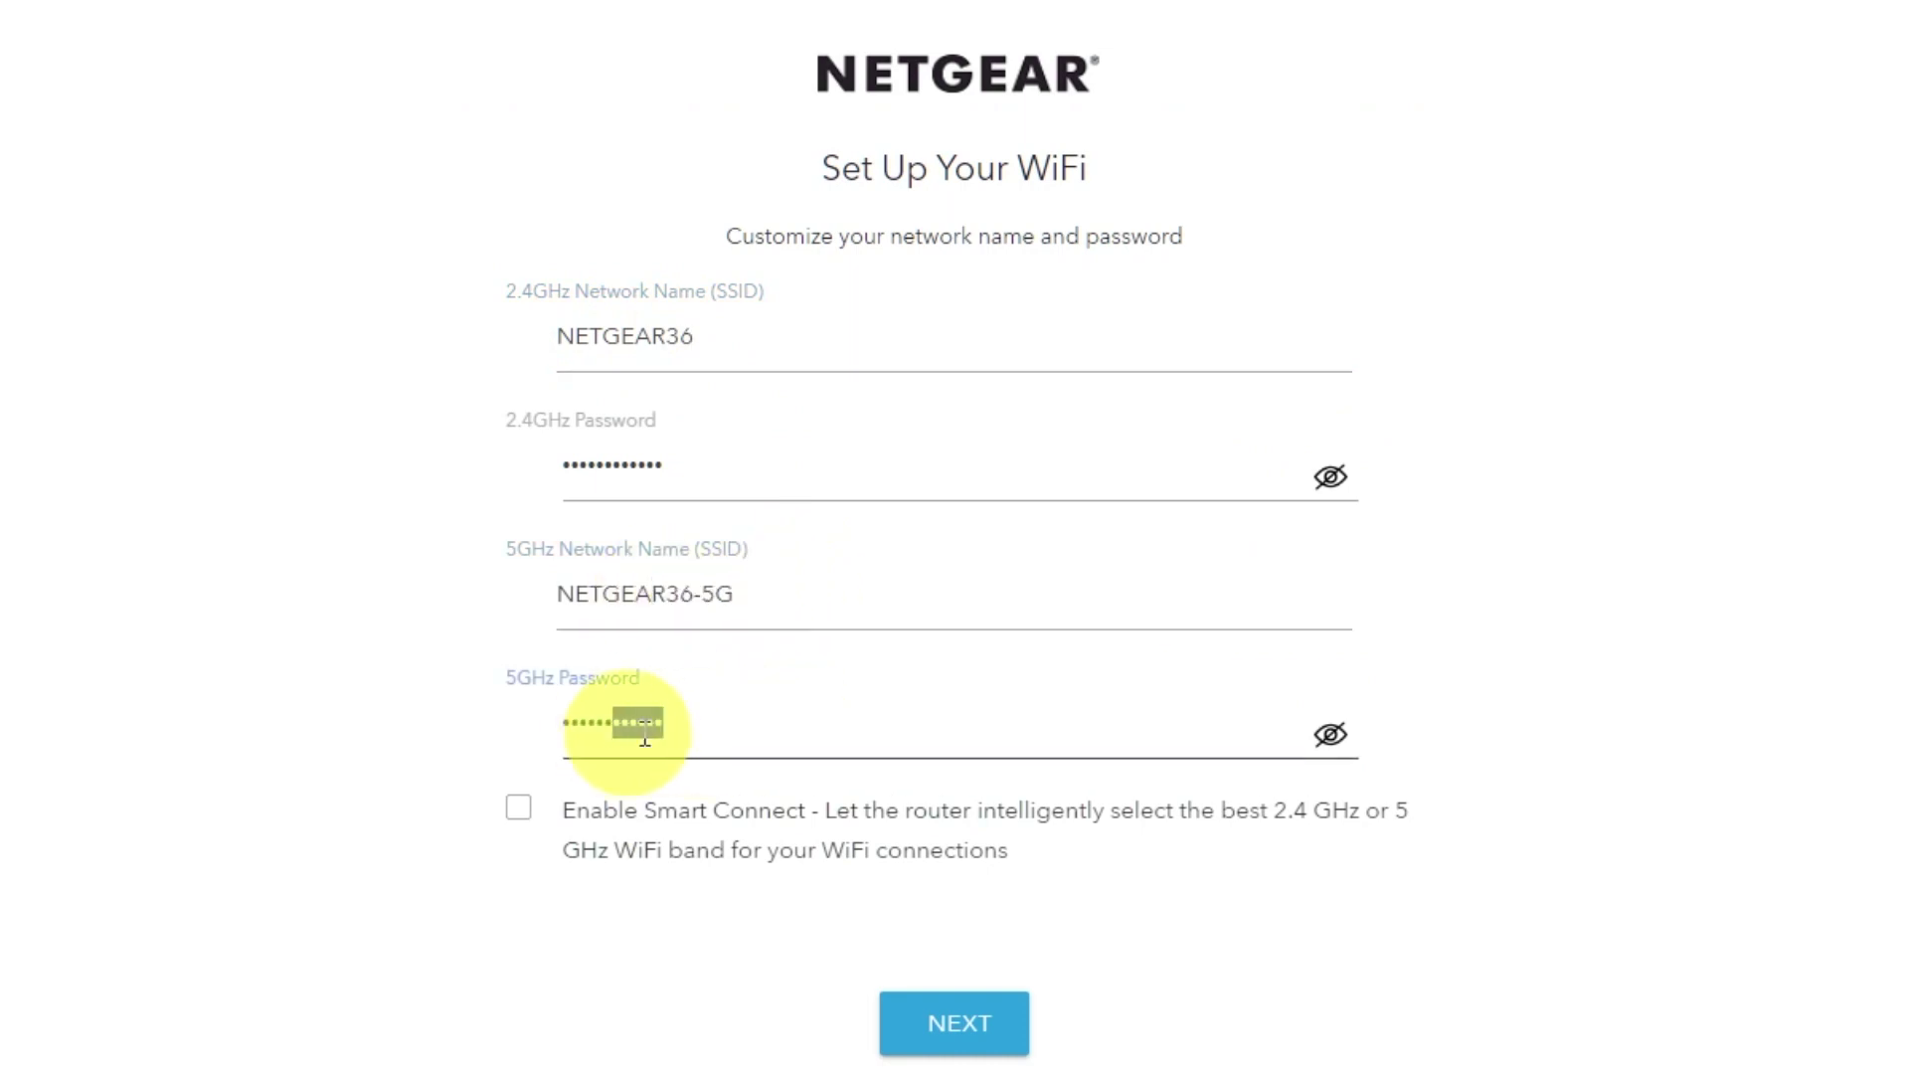
left_click(960, 1025)
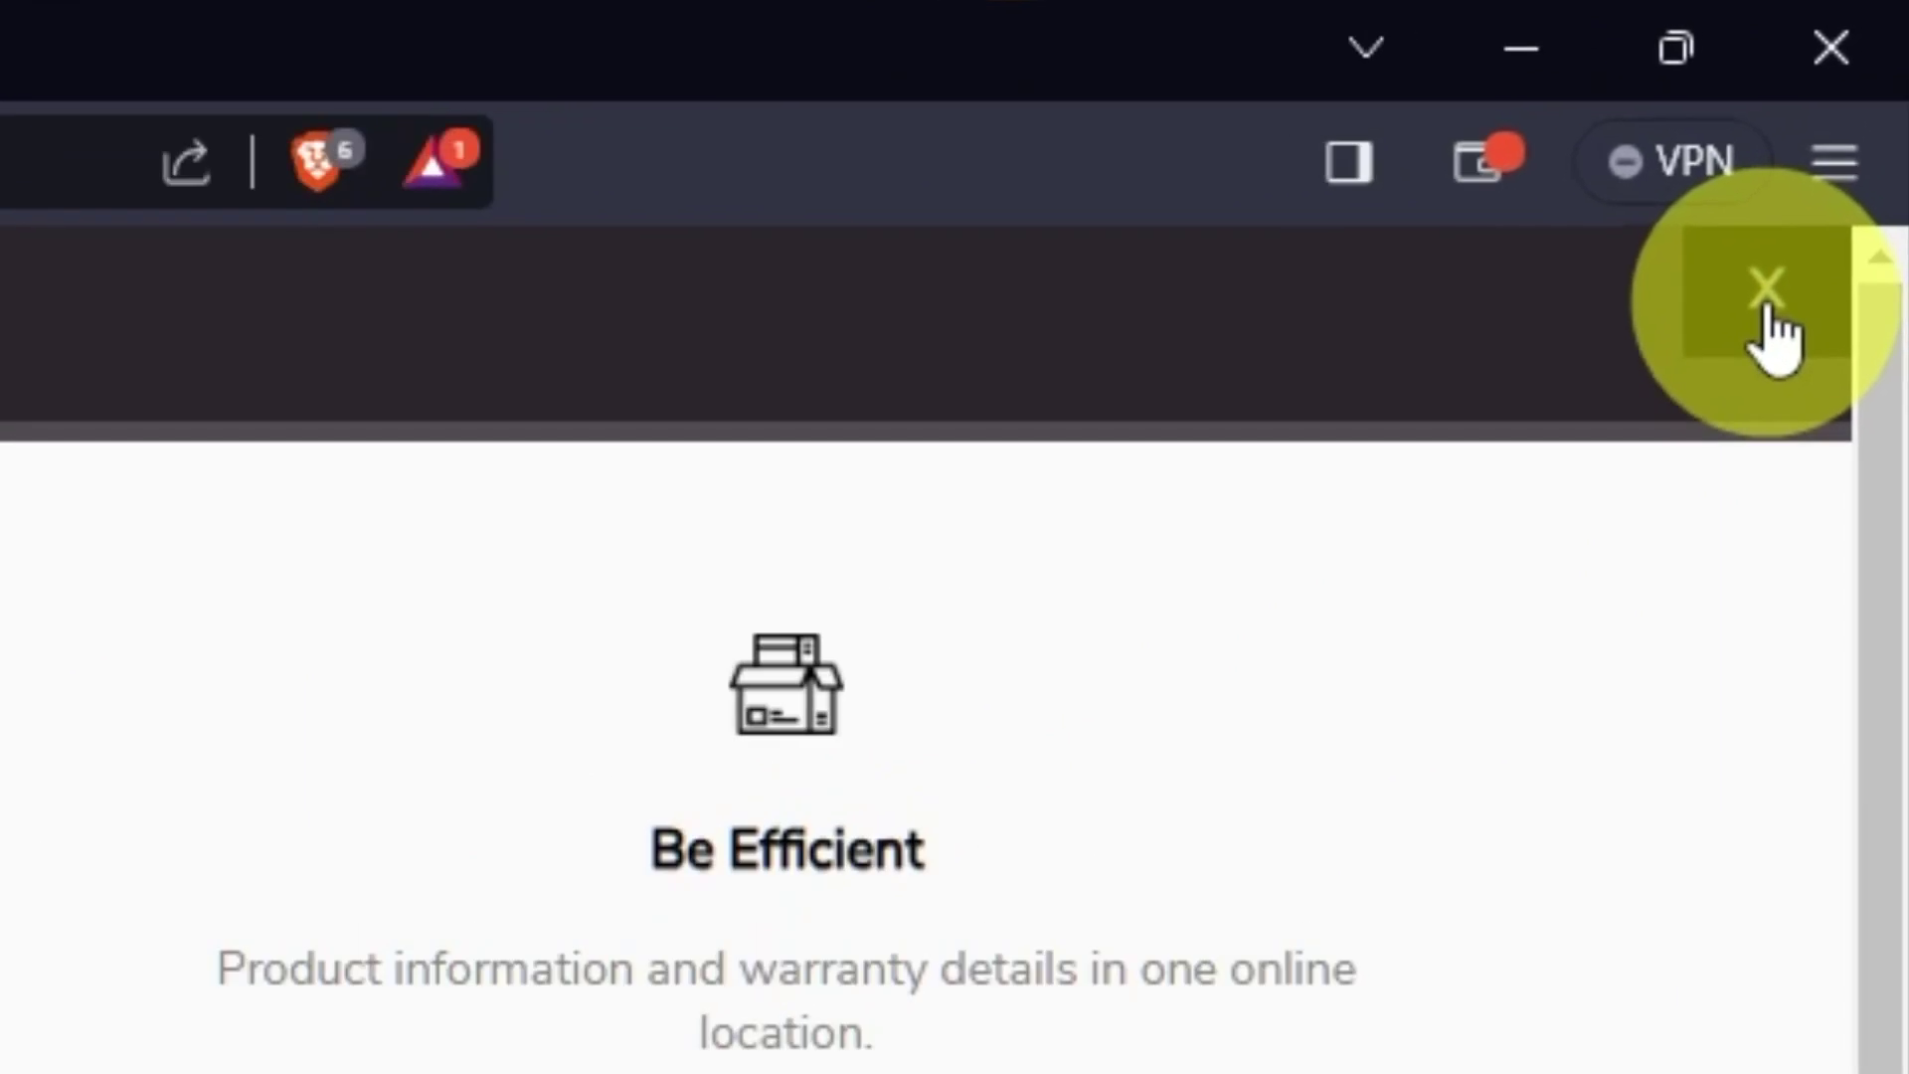
Close the product registration overlay and go to 192.168.1.1.
left_click(1778, 283)
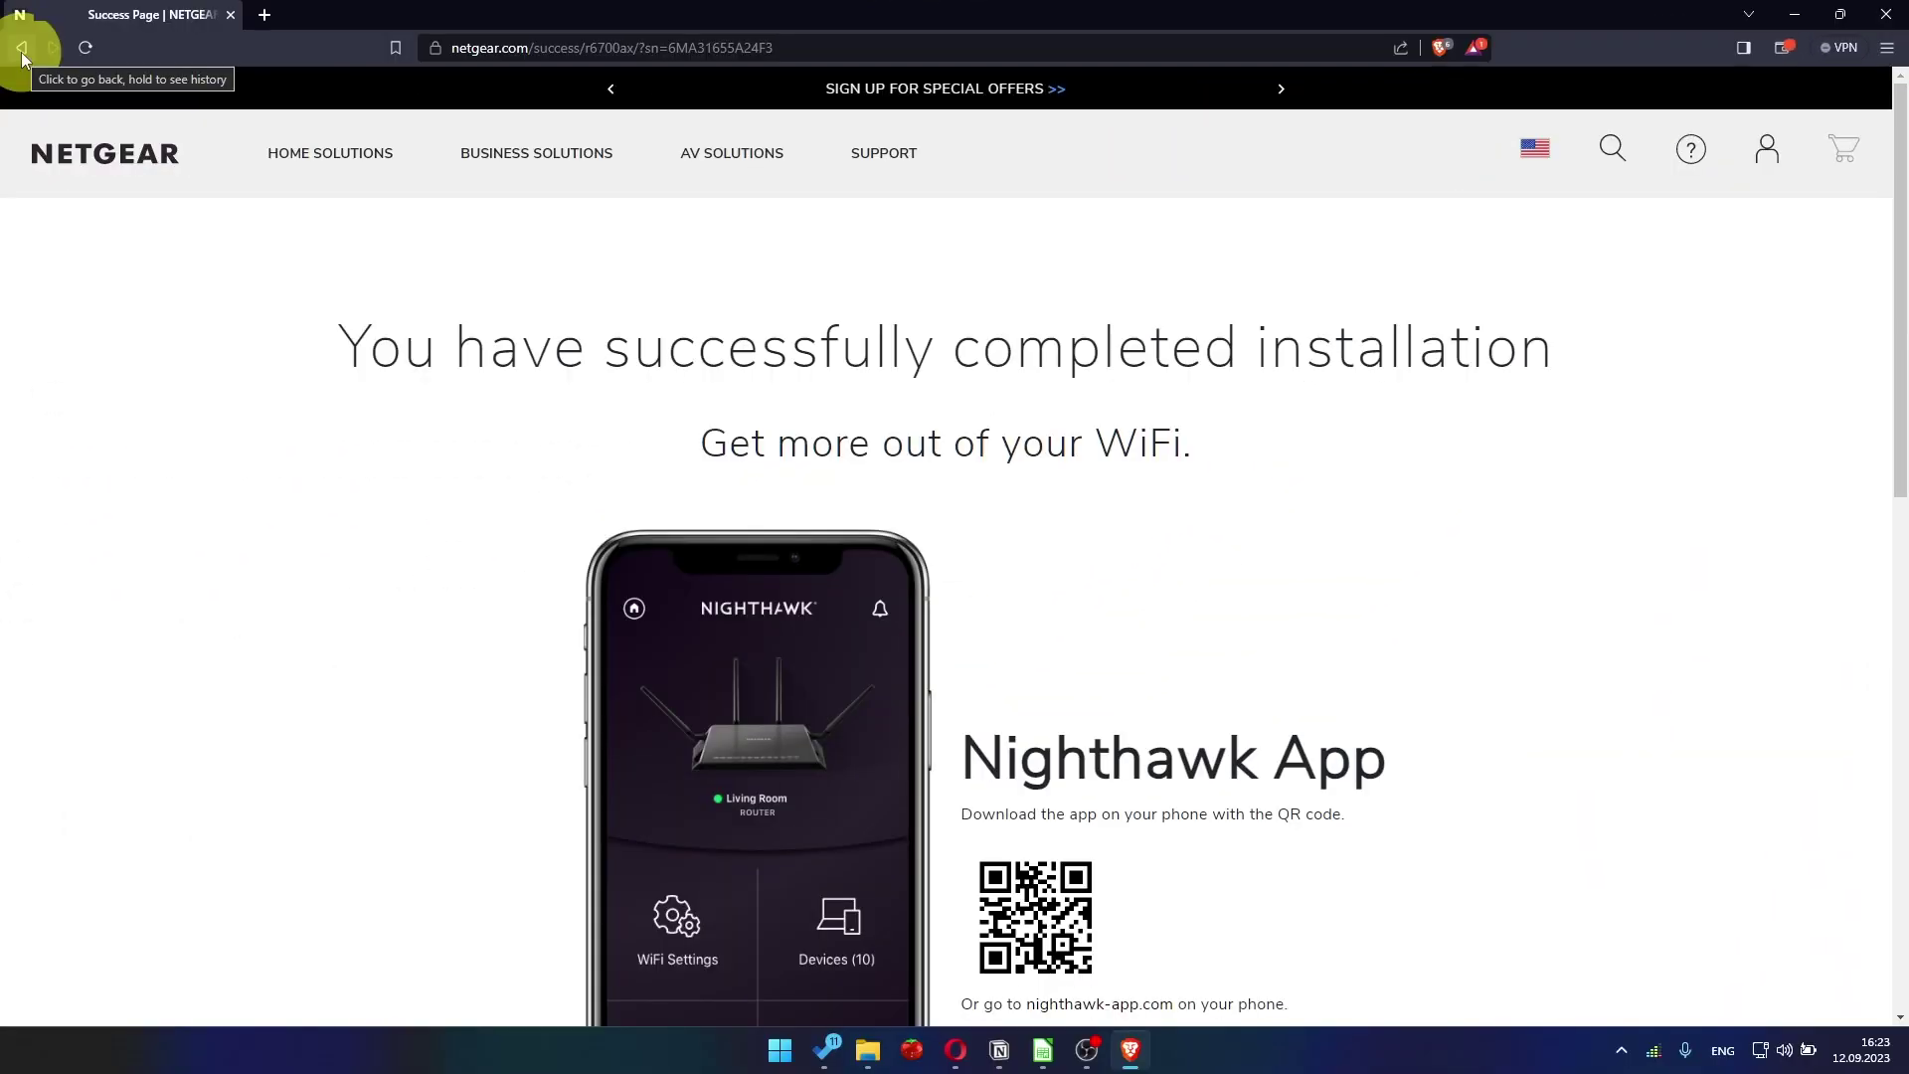
left_click(465, 47)
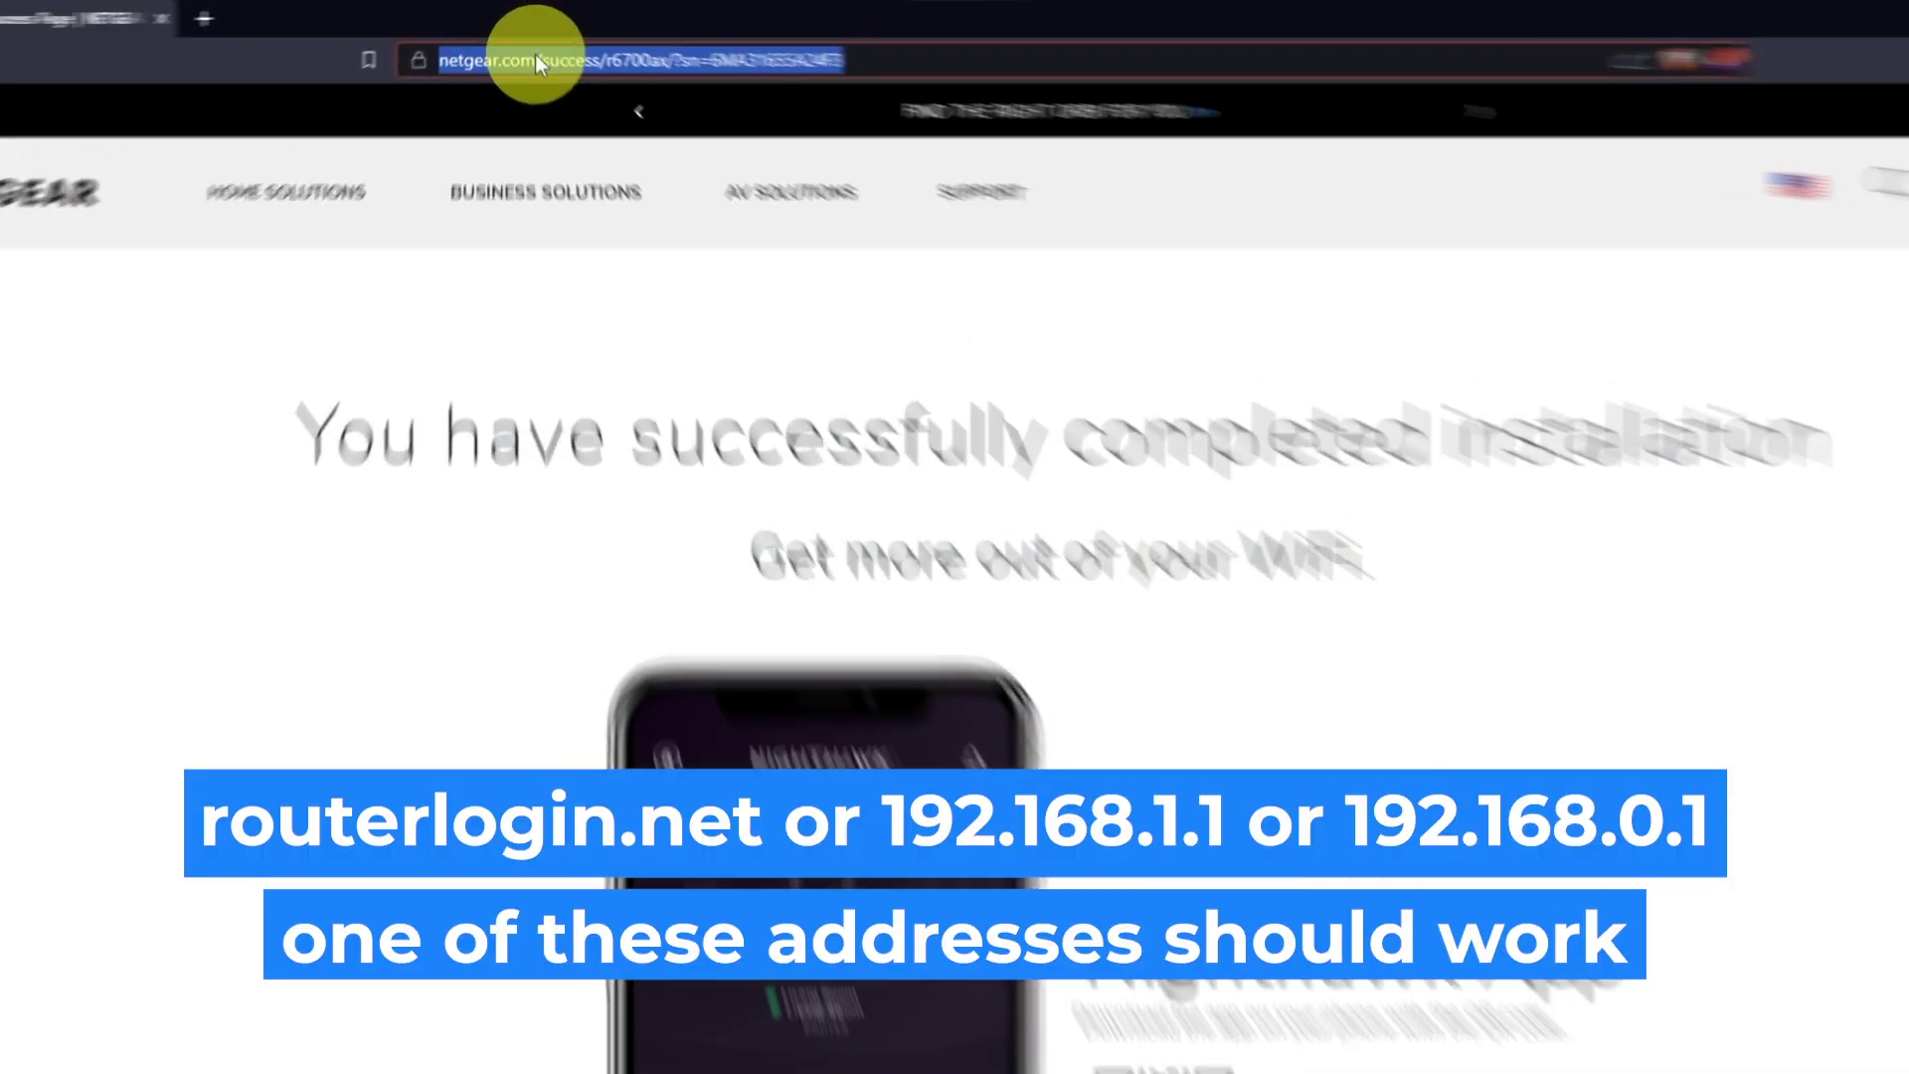
key("BackSpace")
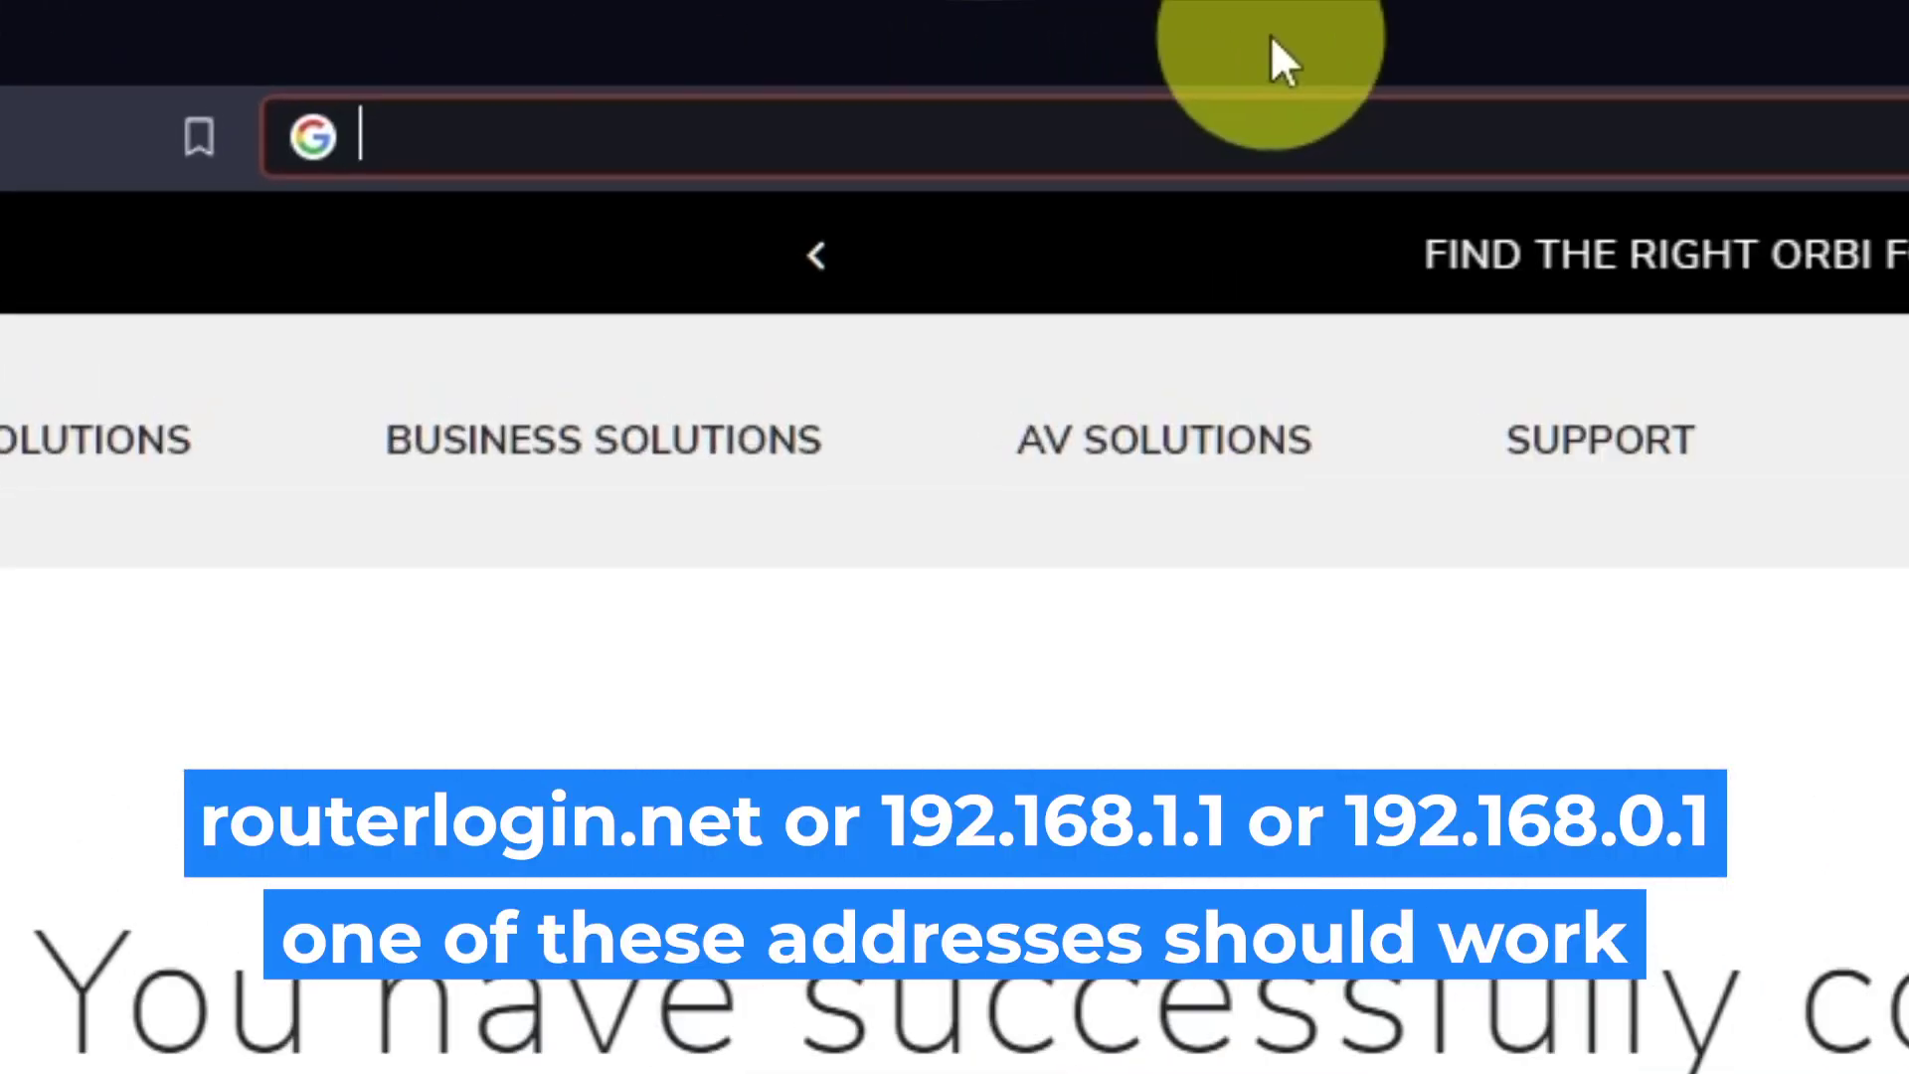
type("192.168.1.1")
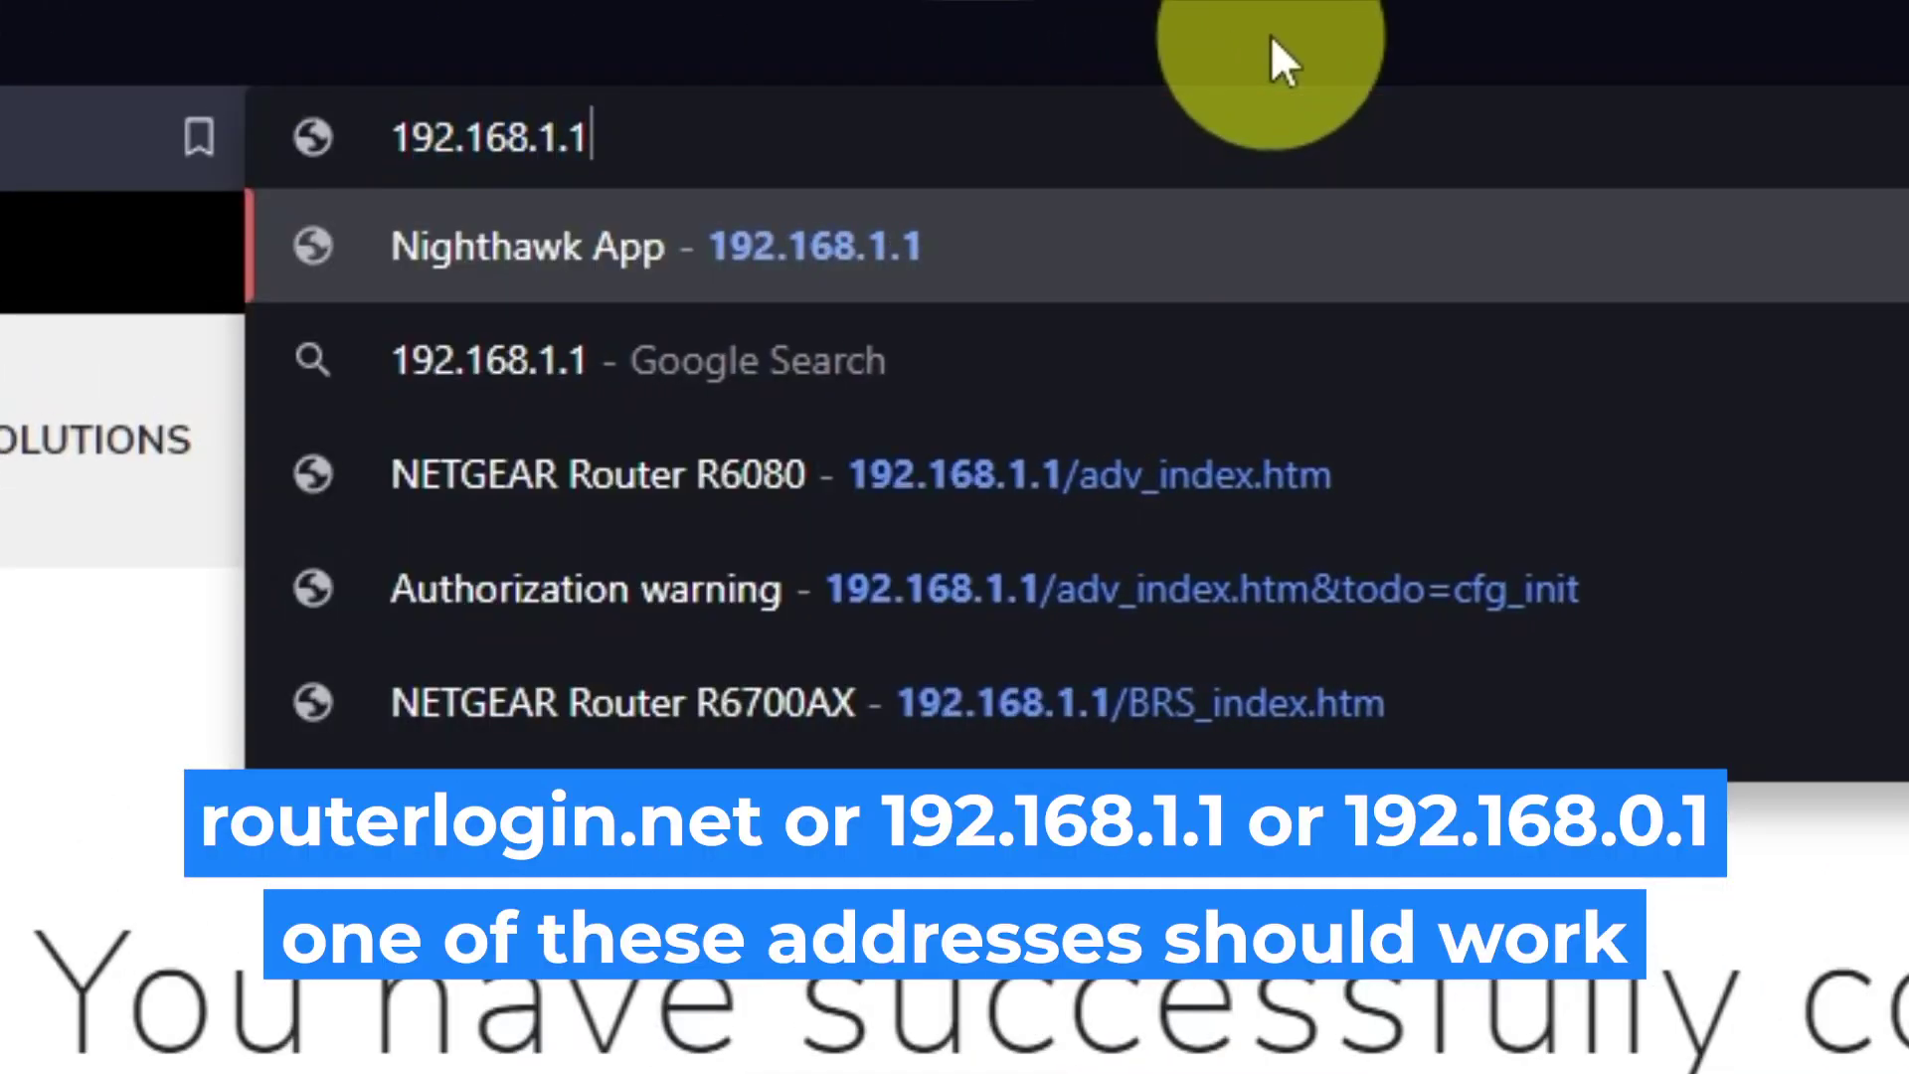
key("Return")
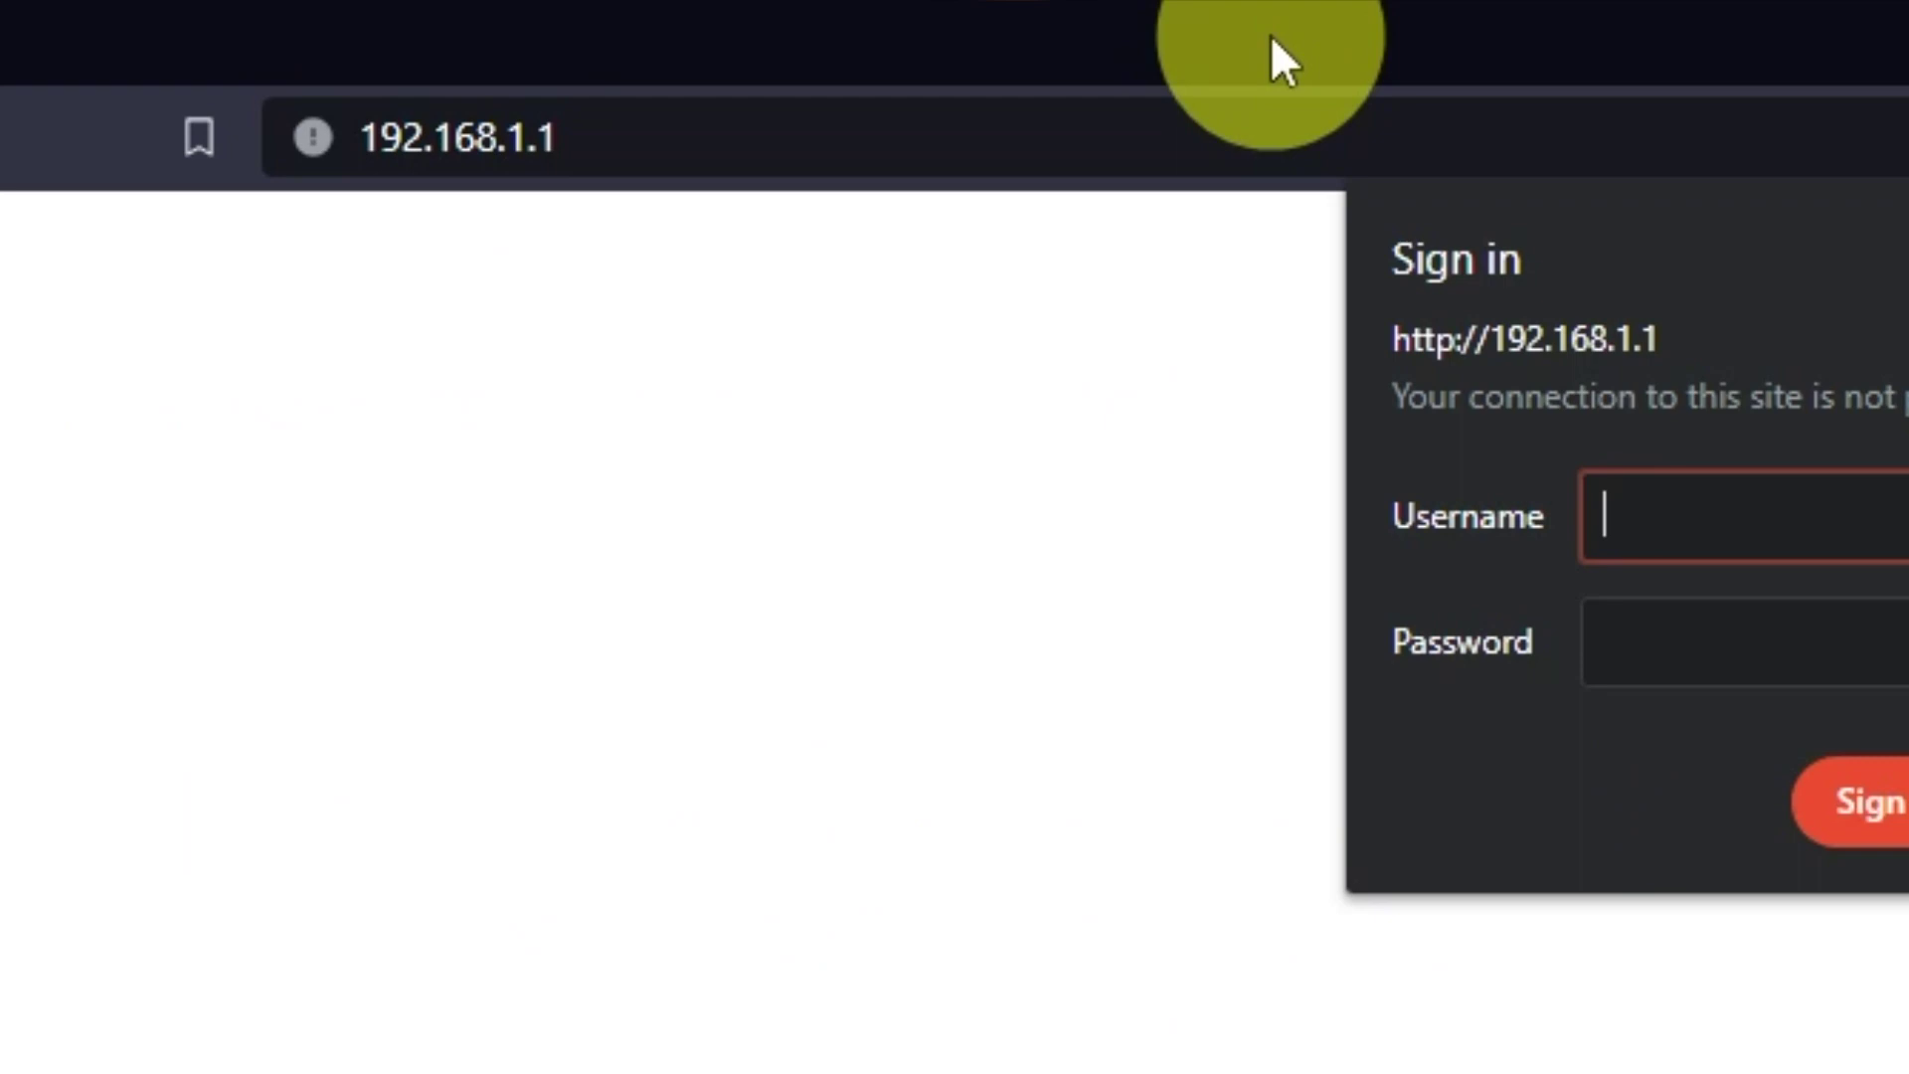
Sign in with the admin username and password, then dismiss the NETGEAR Armor promotion.
type("admin")
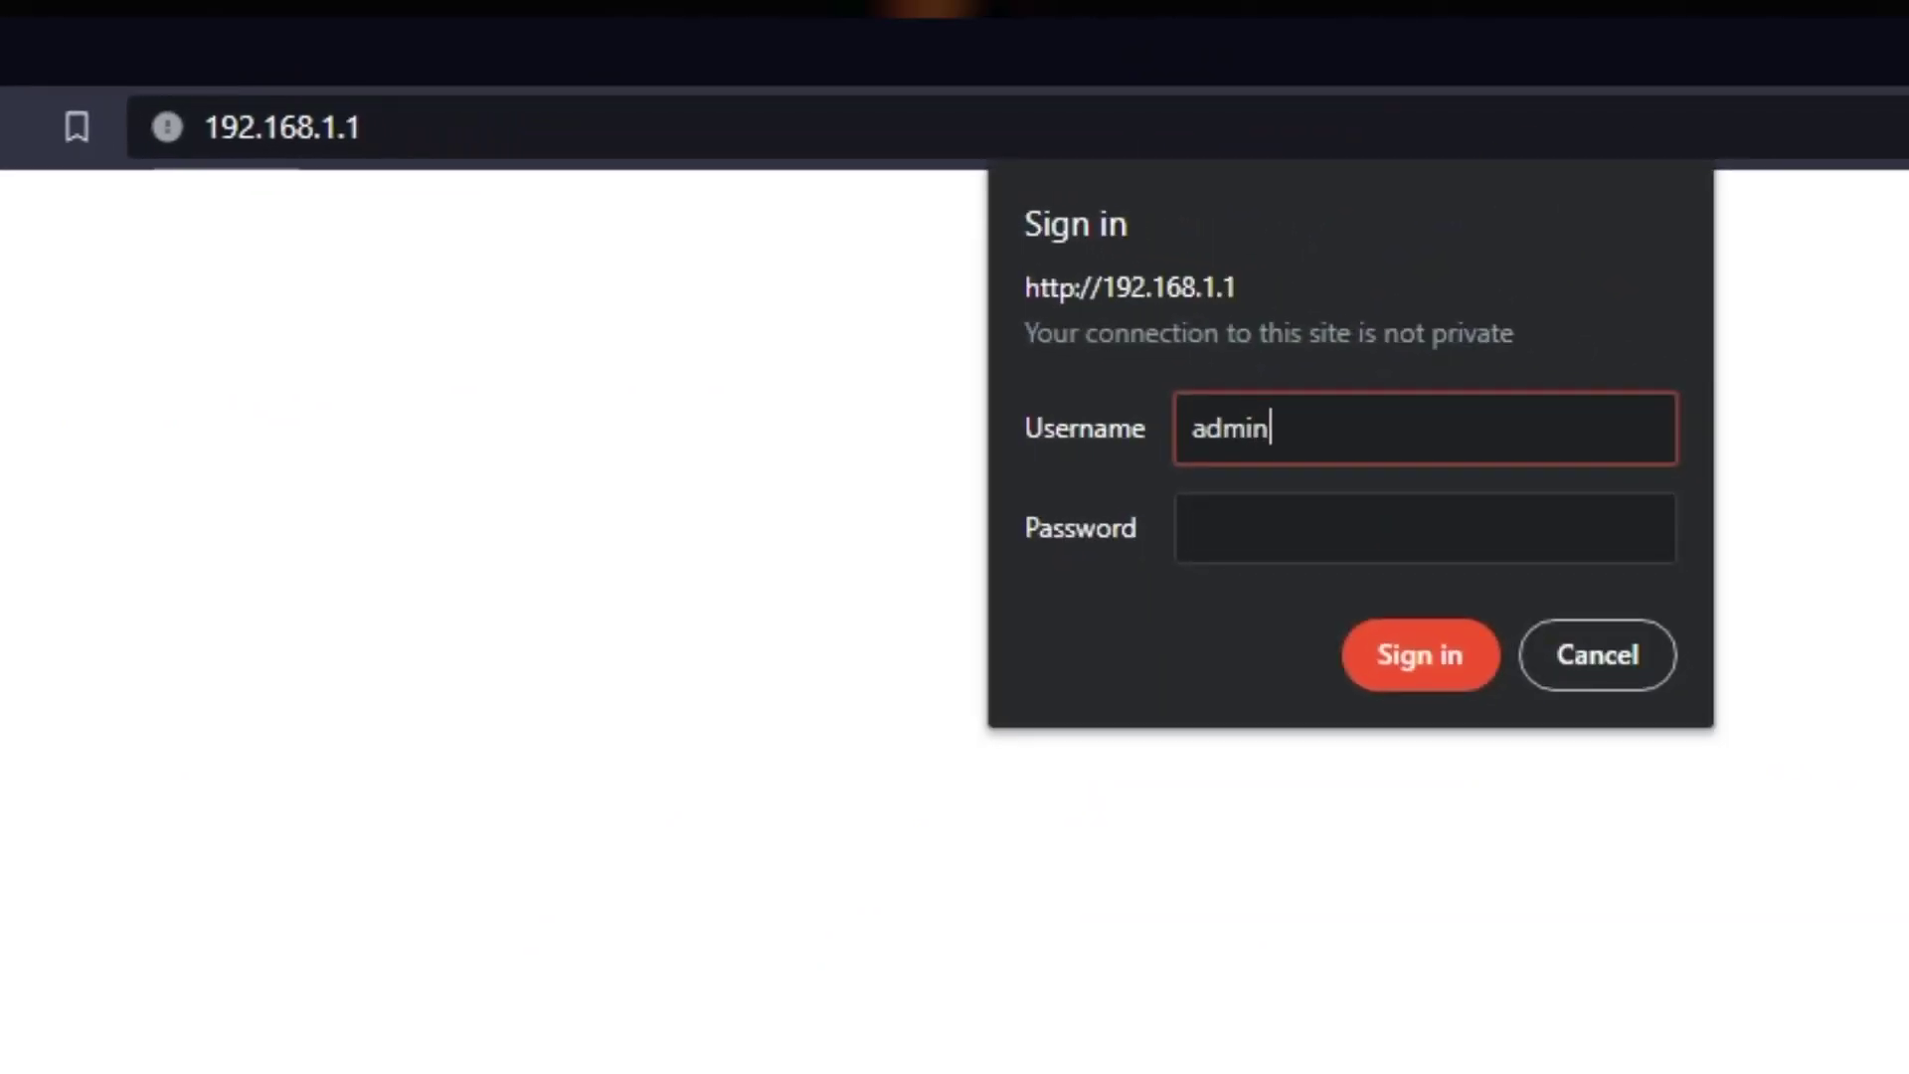
key("Tab")
type("password")
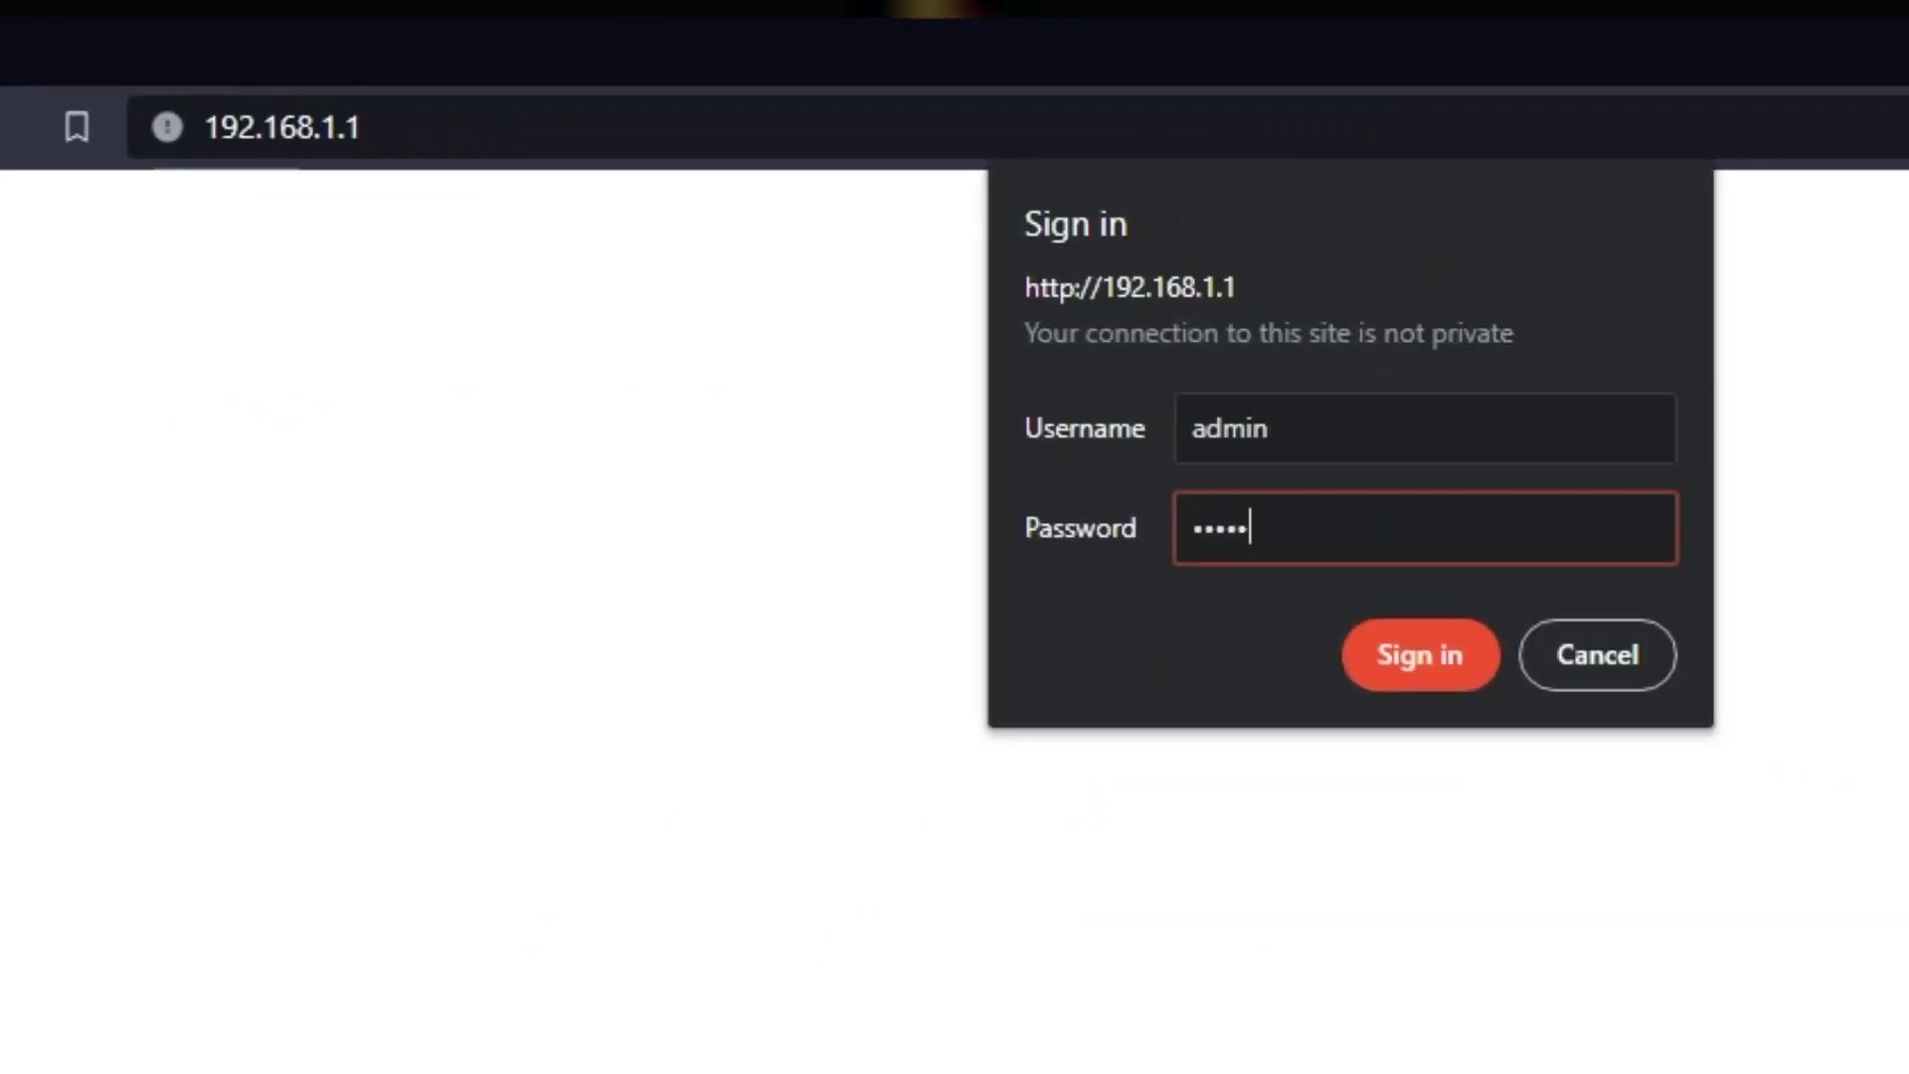
type("12")
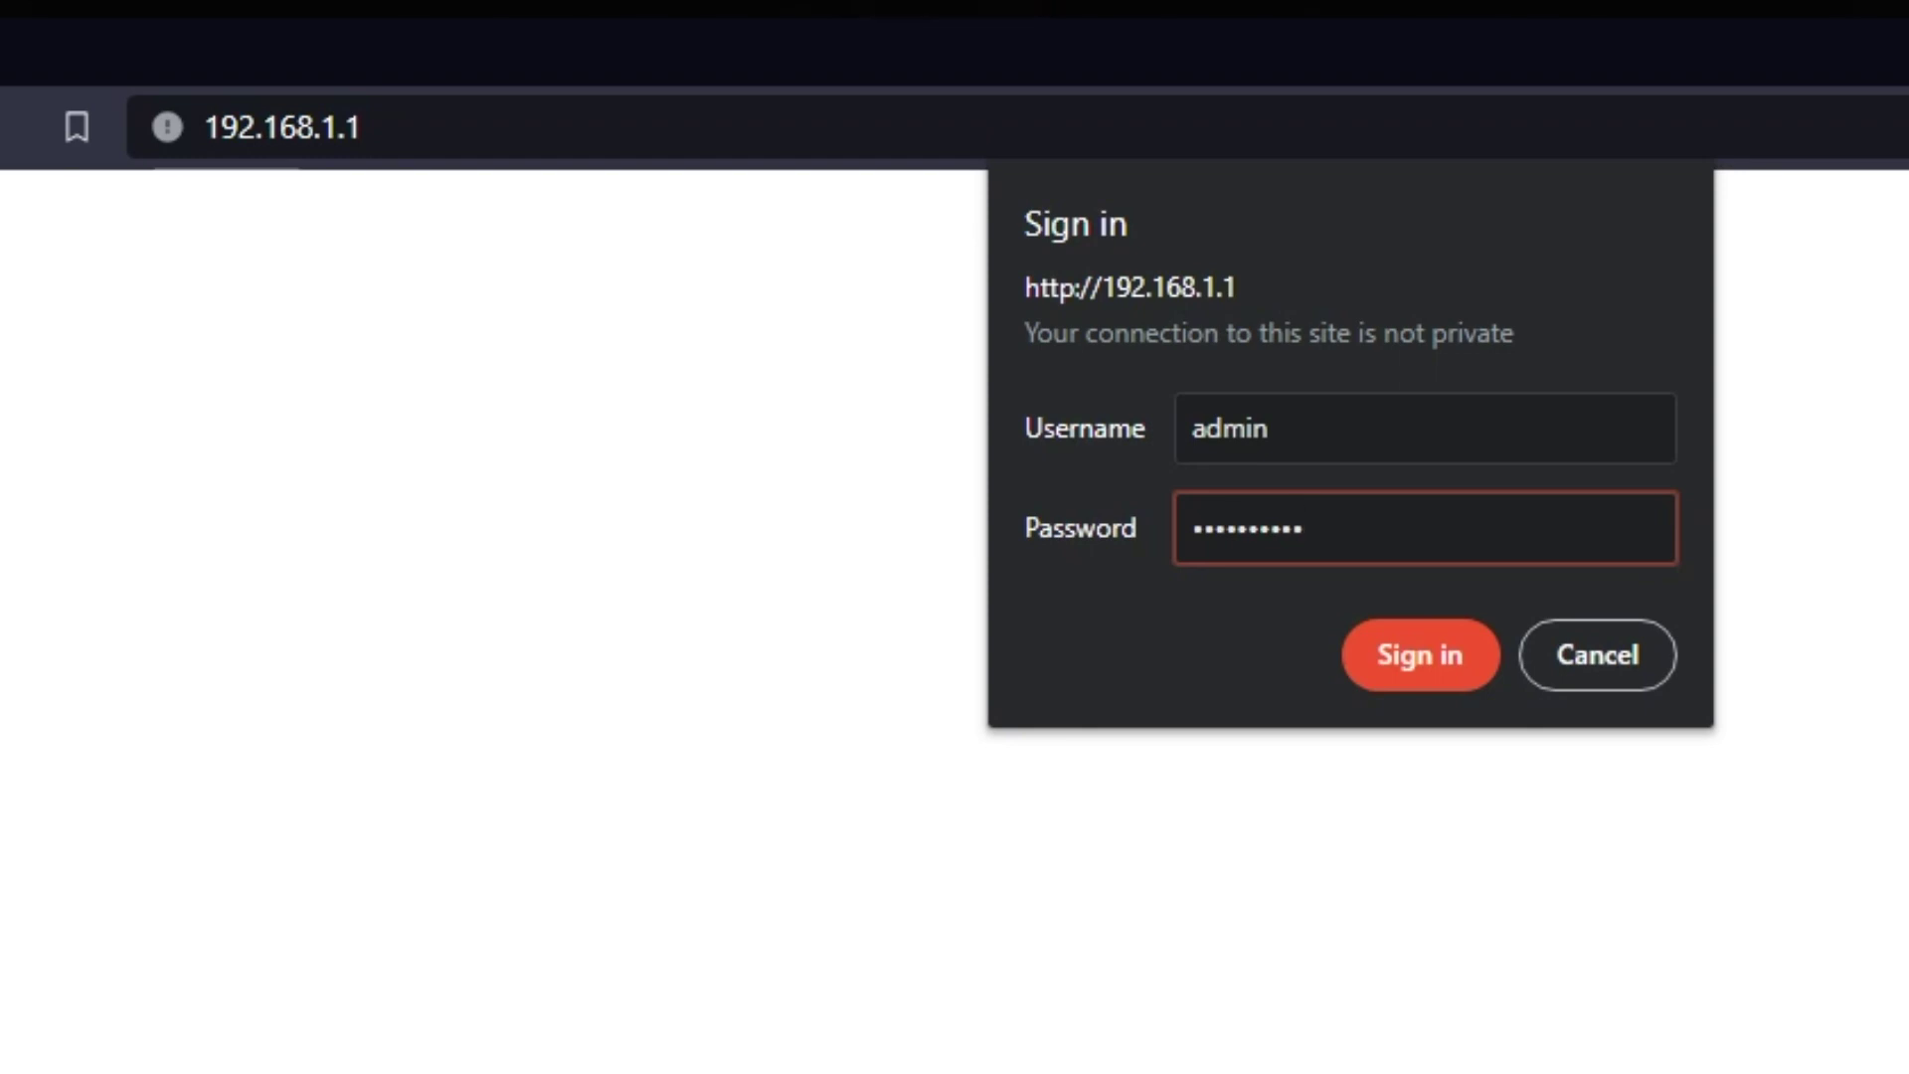
left_click(1402, 660)
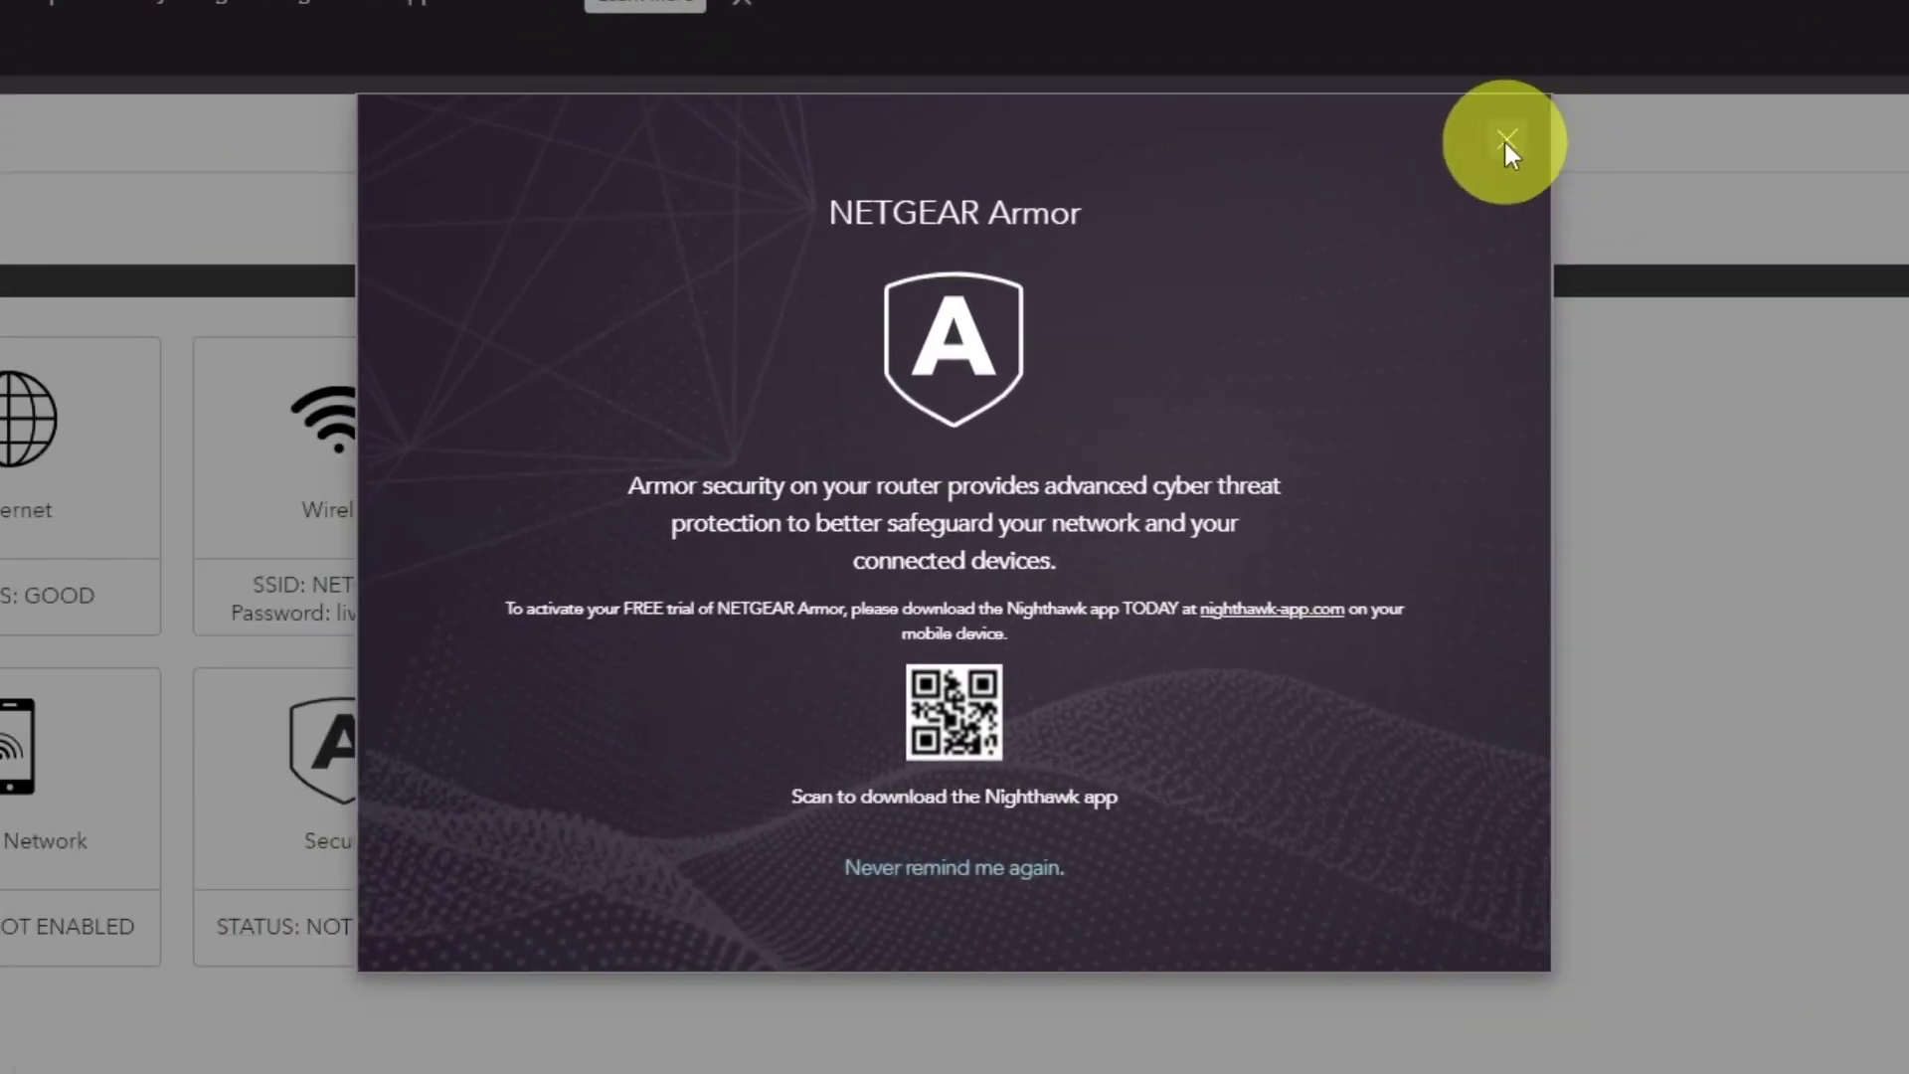
left_click(1506, 141)
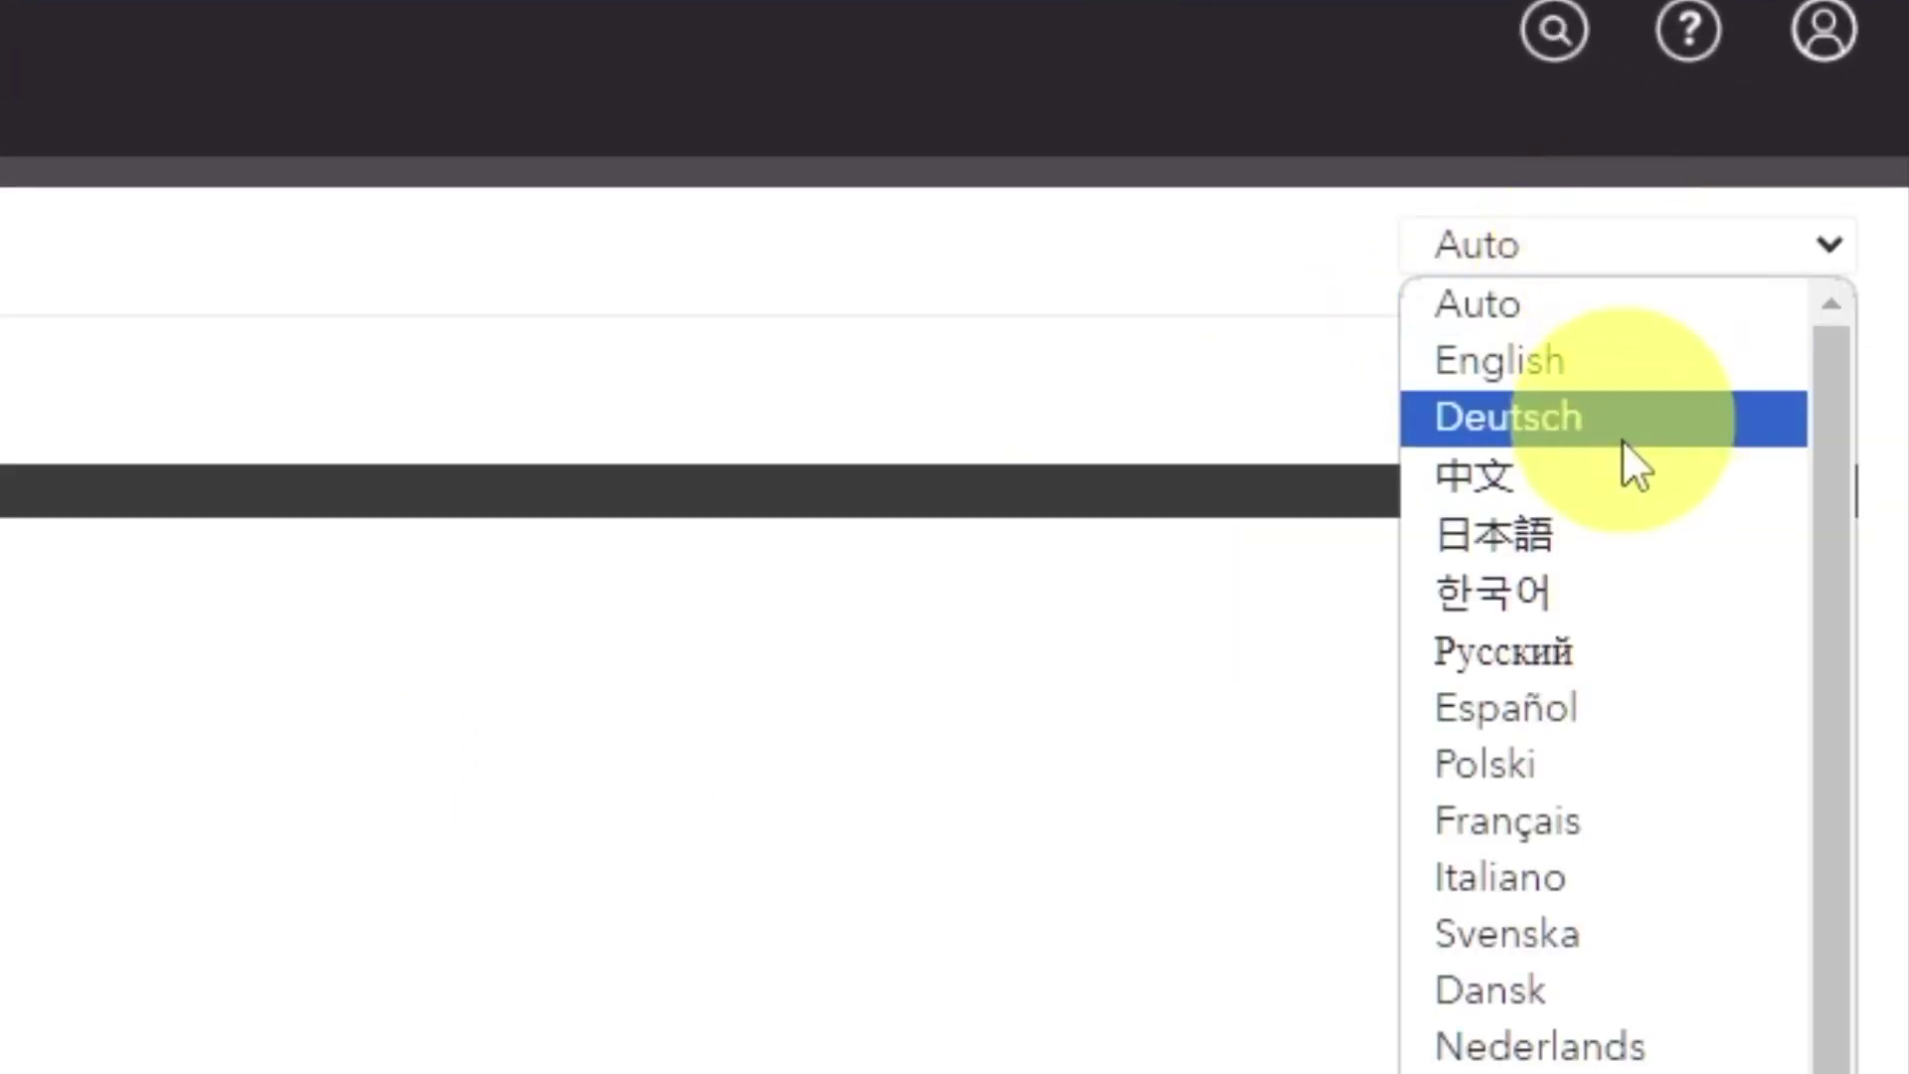
scroll(1621, 745, "down", 2)
scroll(1595, 910, "up", 2)
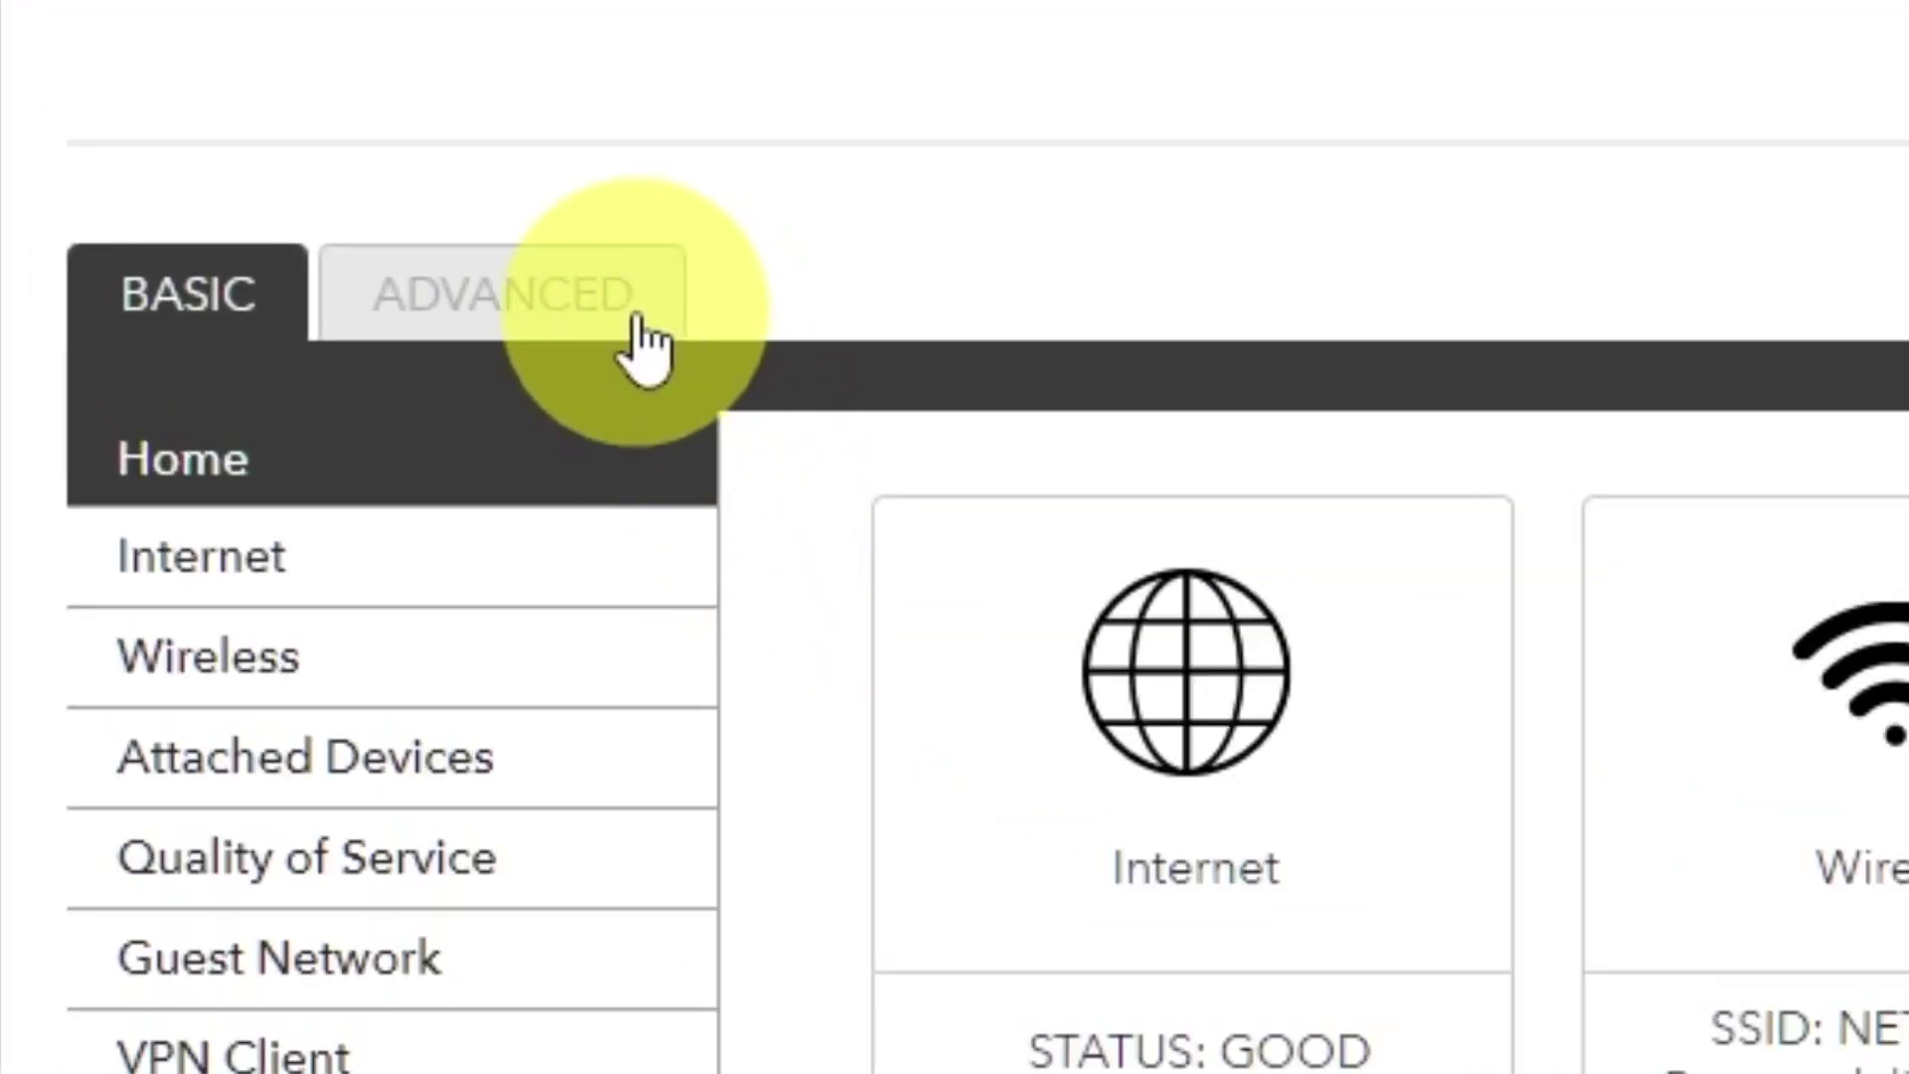
In ADVANCED, run the Setup Wizard, choosing to configure the router yourself.
left_click(644, 345)
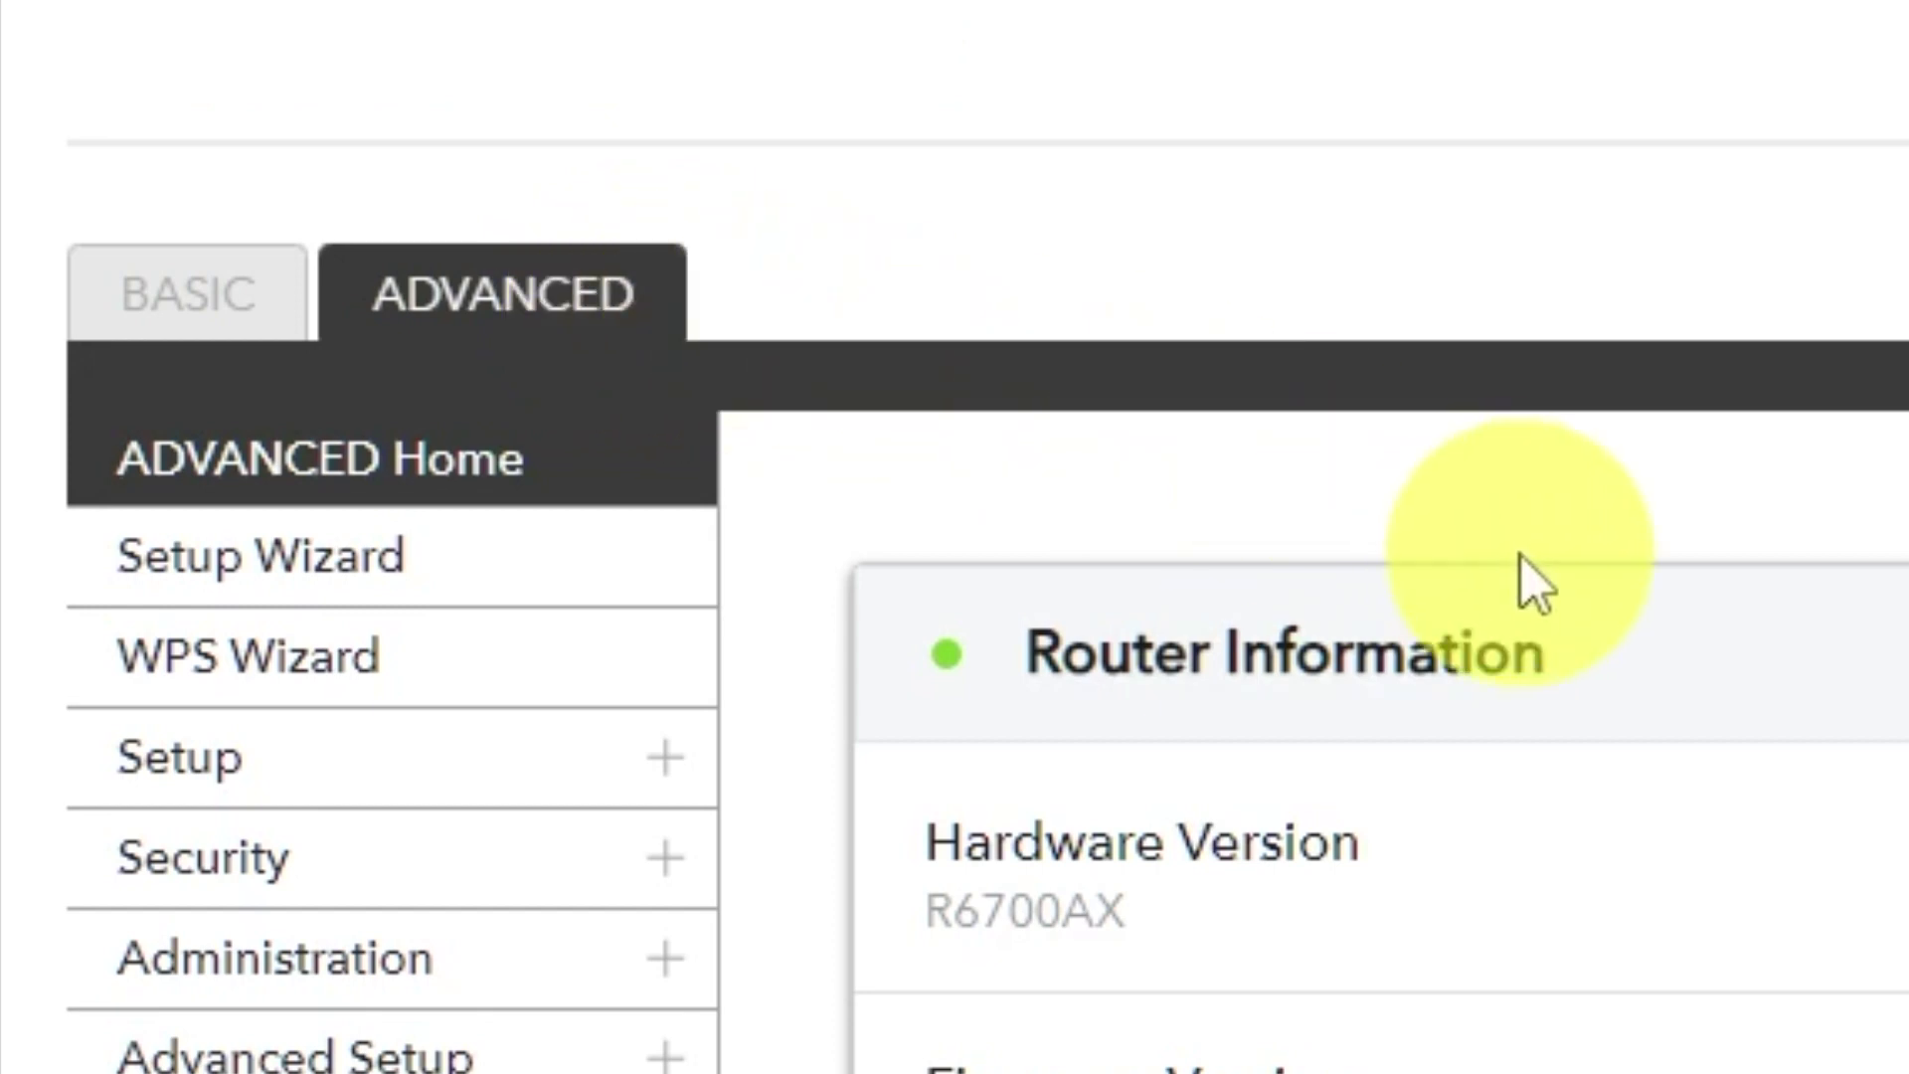
left_click(559, 588)
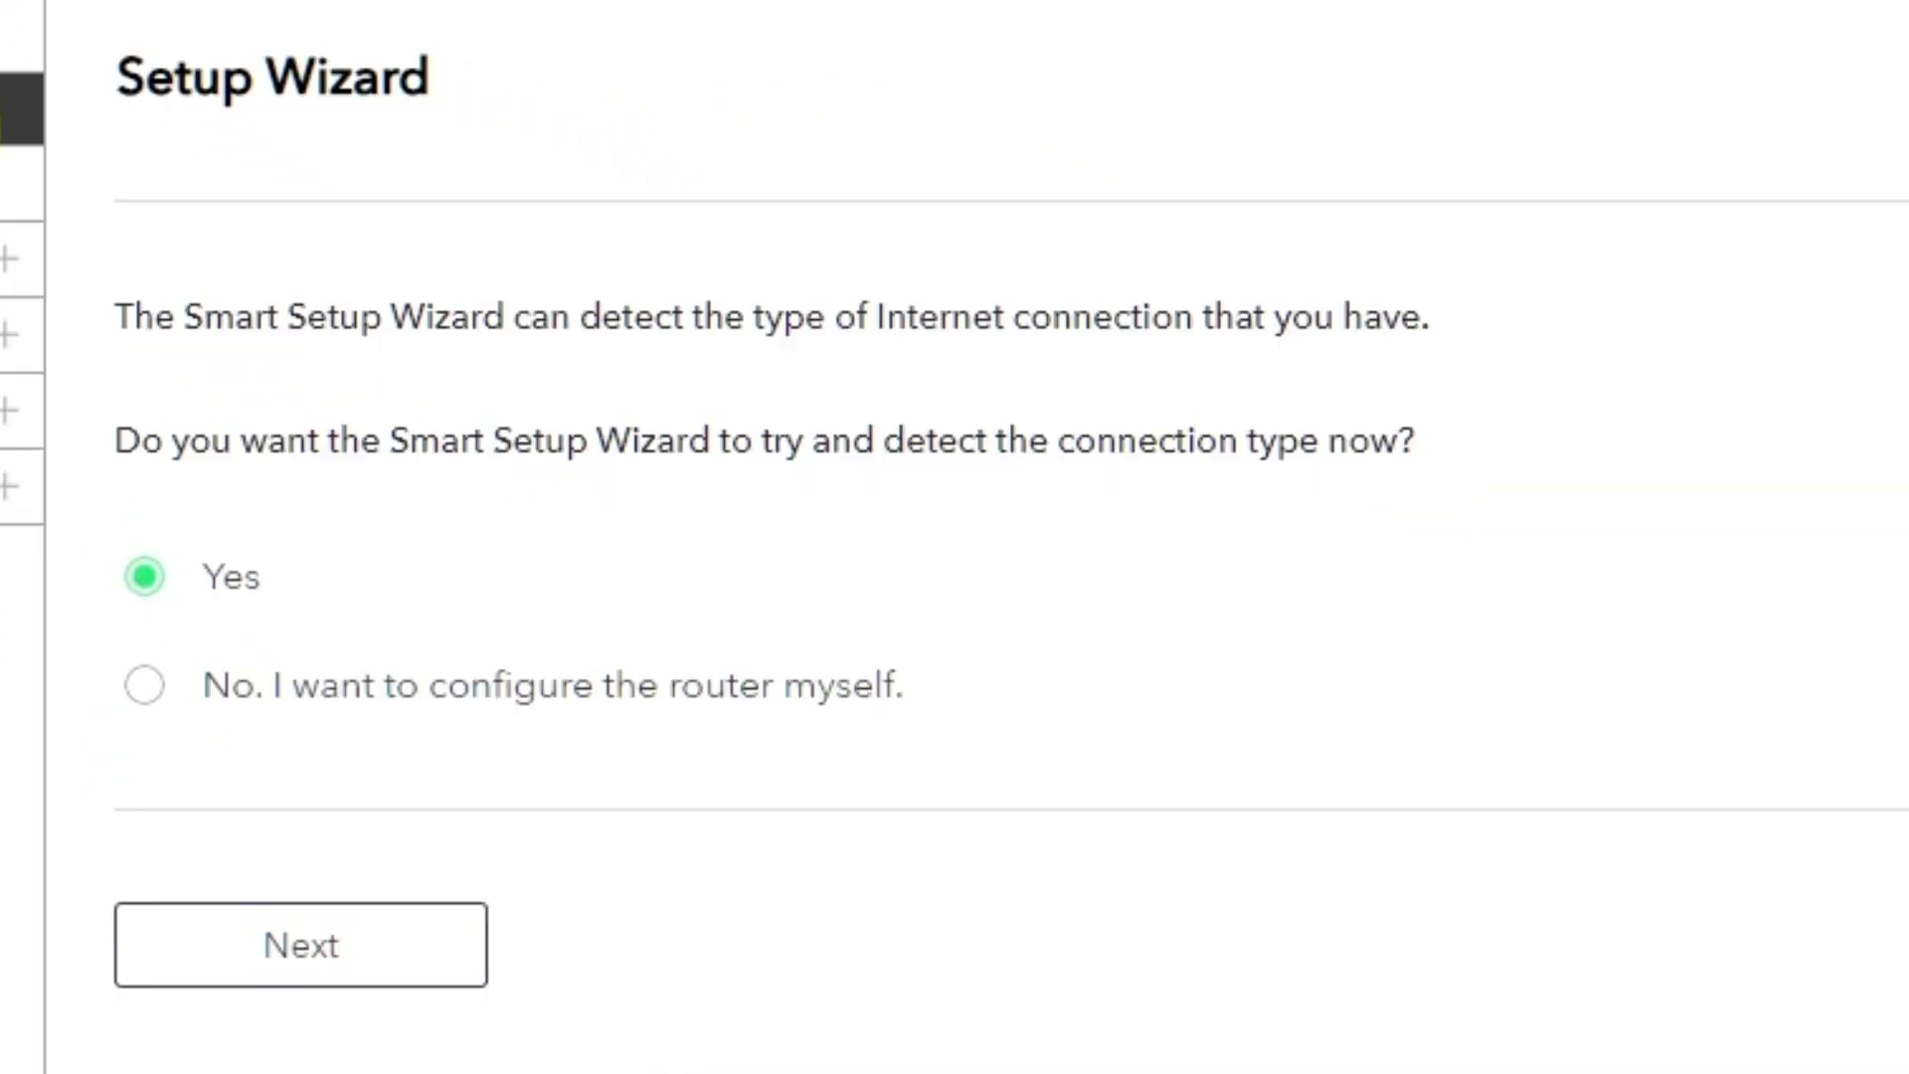
left_click(144, 698)
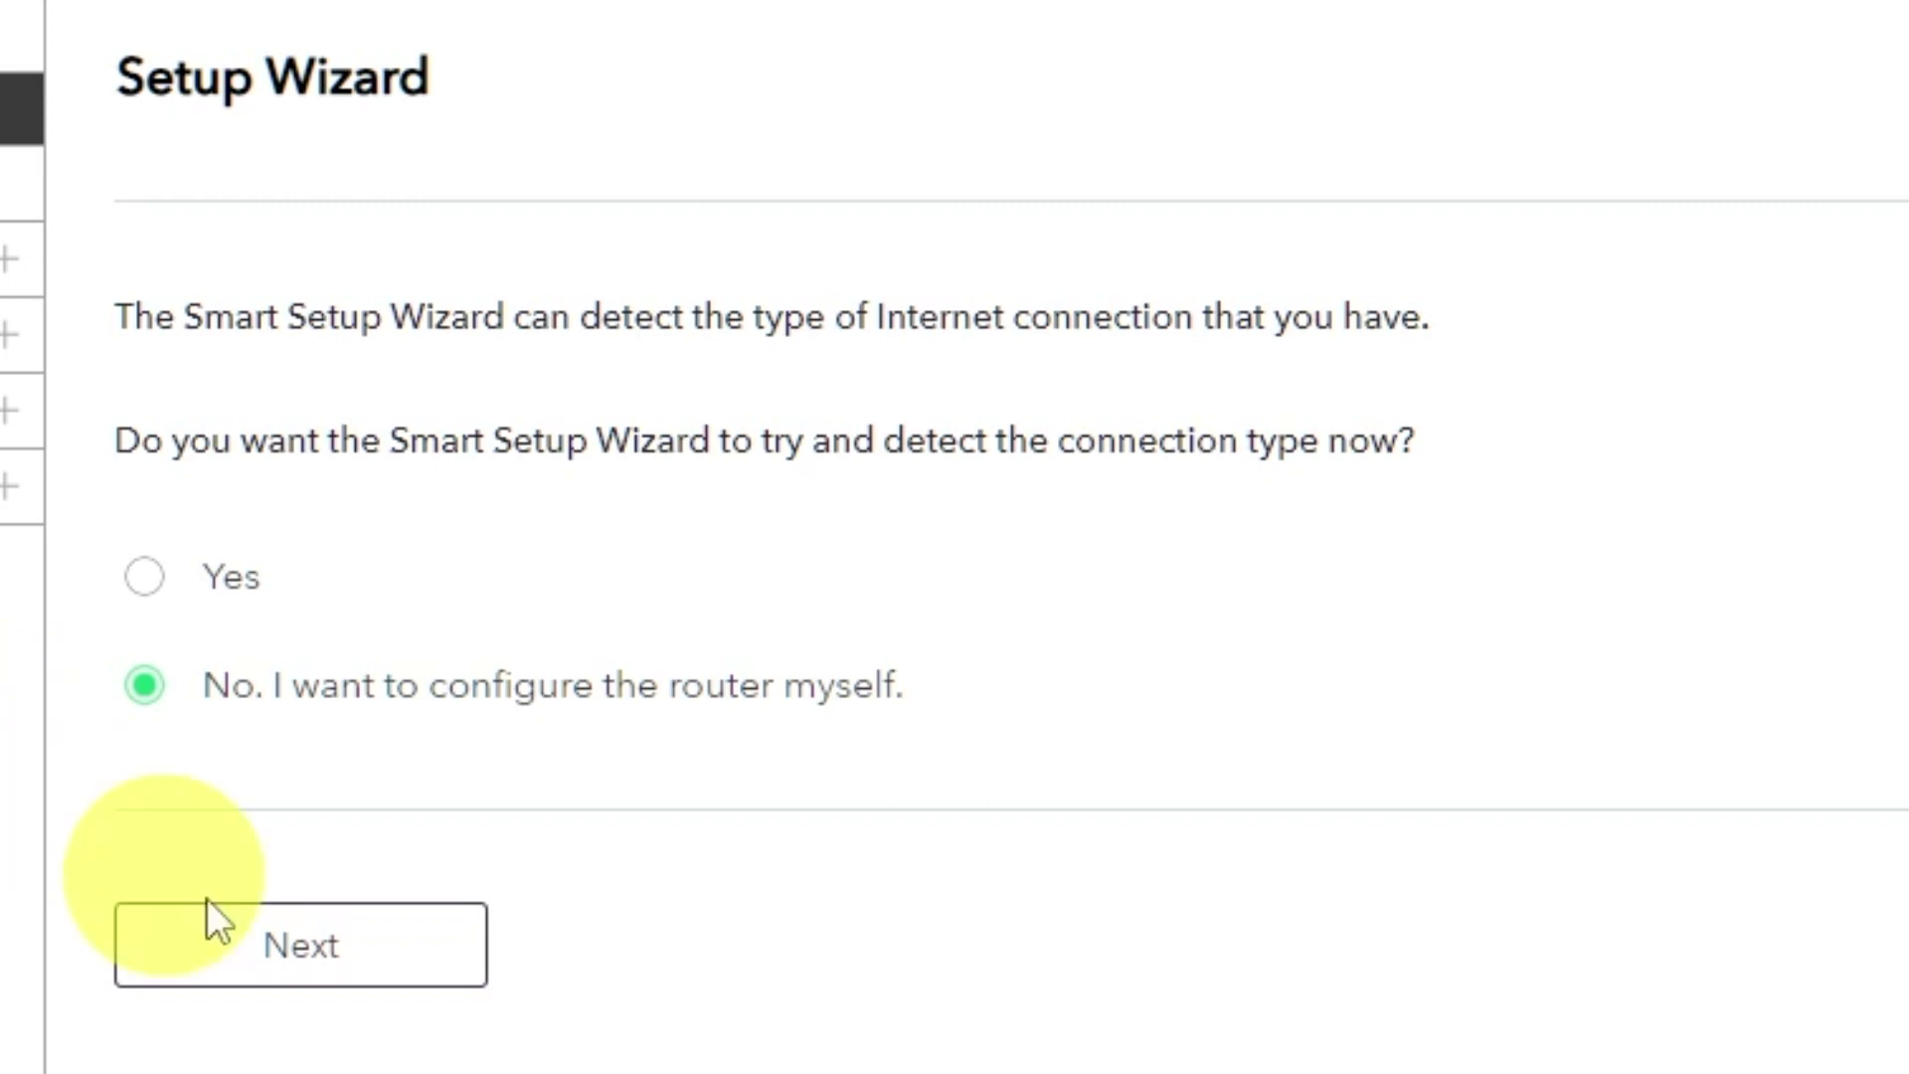
left_click(350, 965)
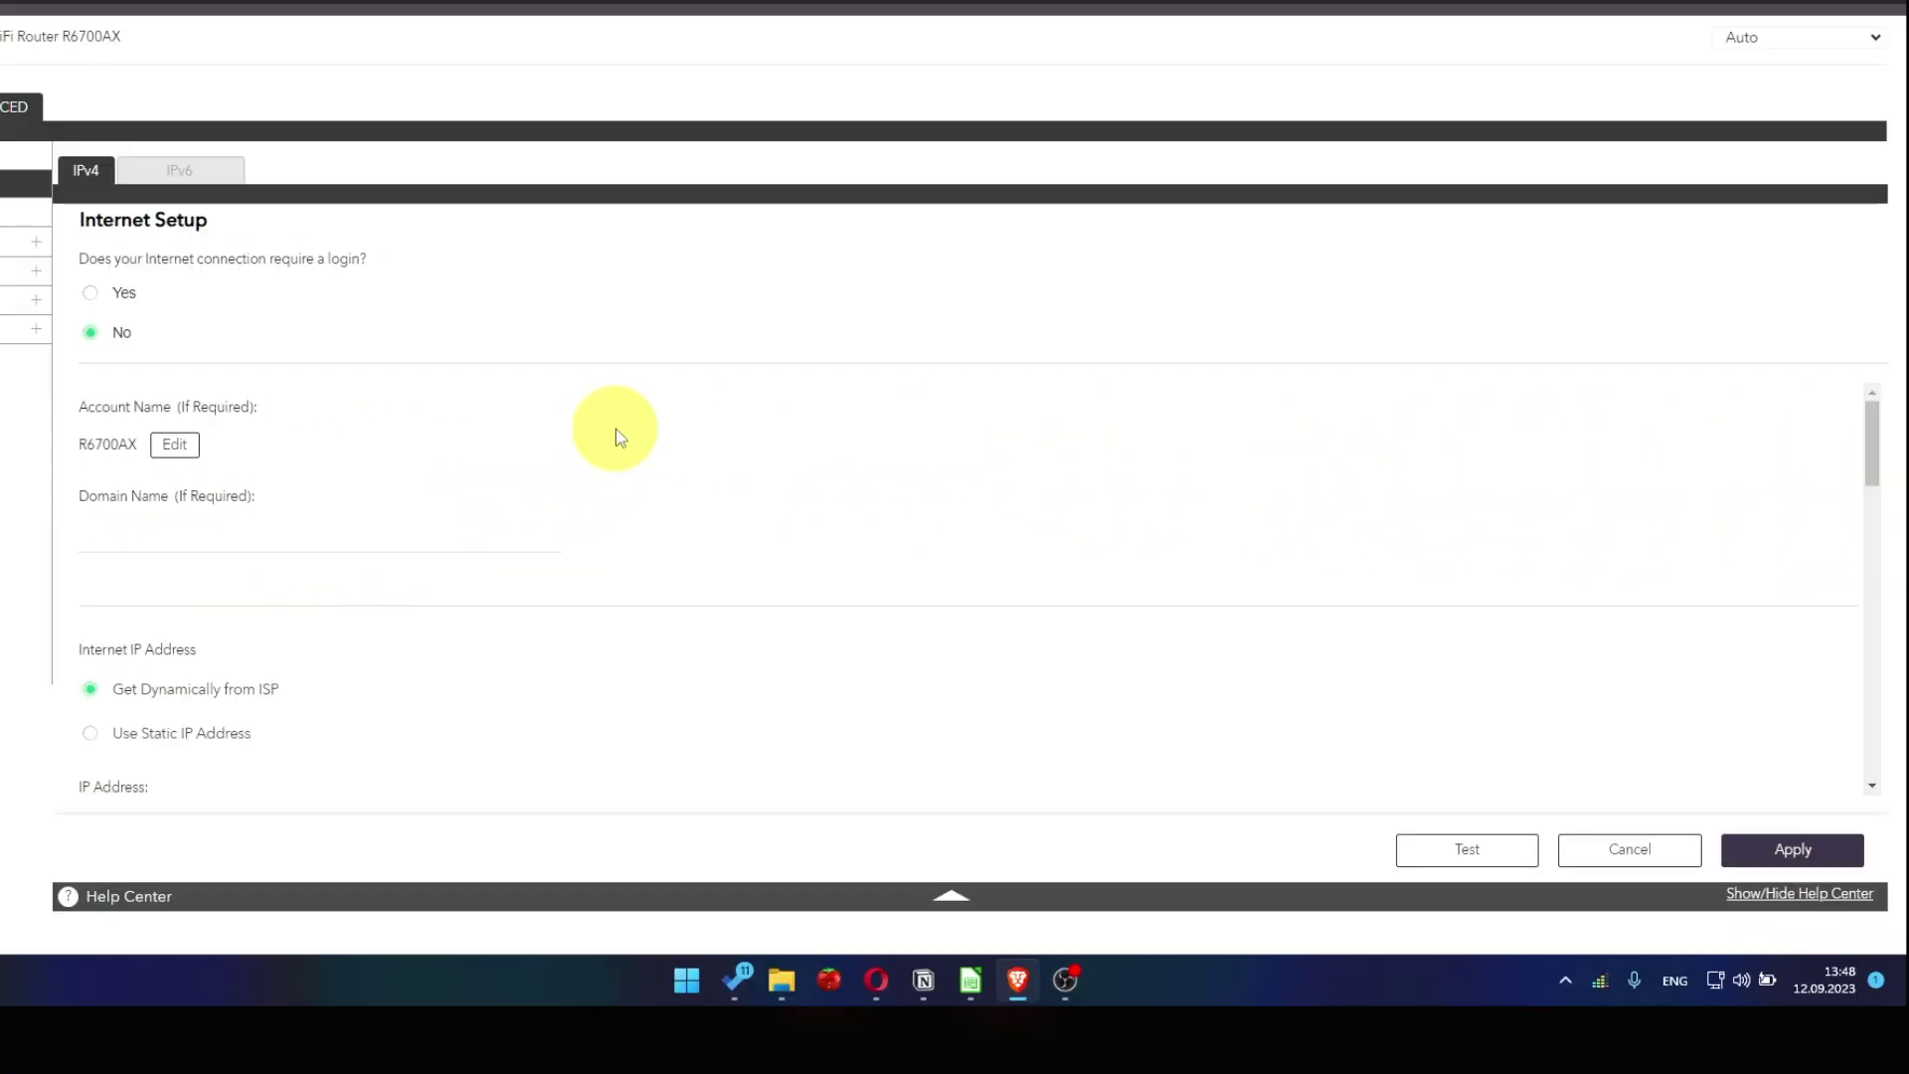
Set DNS to 'Get Automatically from ISP' and apply the Internet Setup.
scroll(617, 434, "down", 1)
scroll(620, 436, "down", 1)
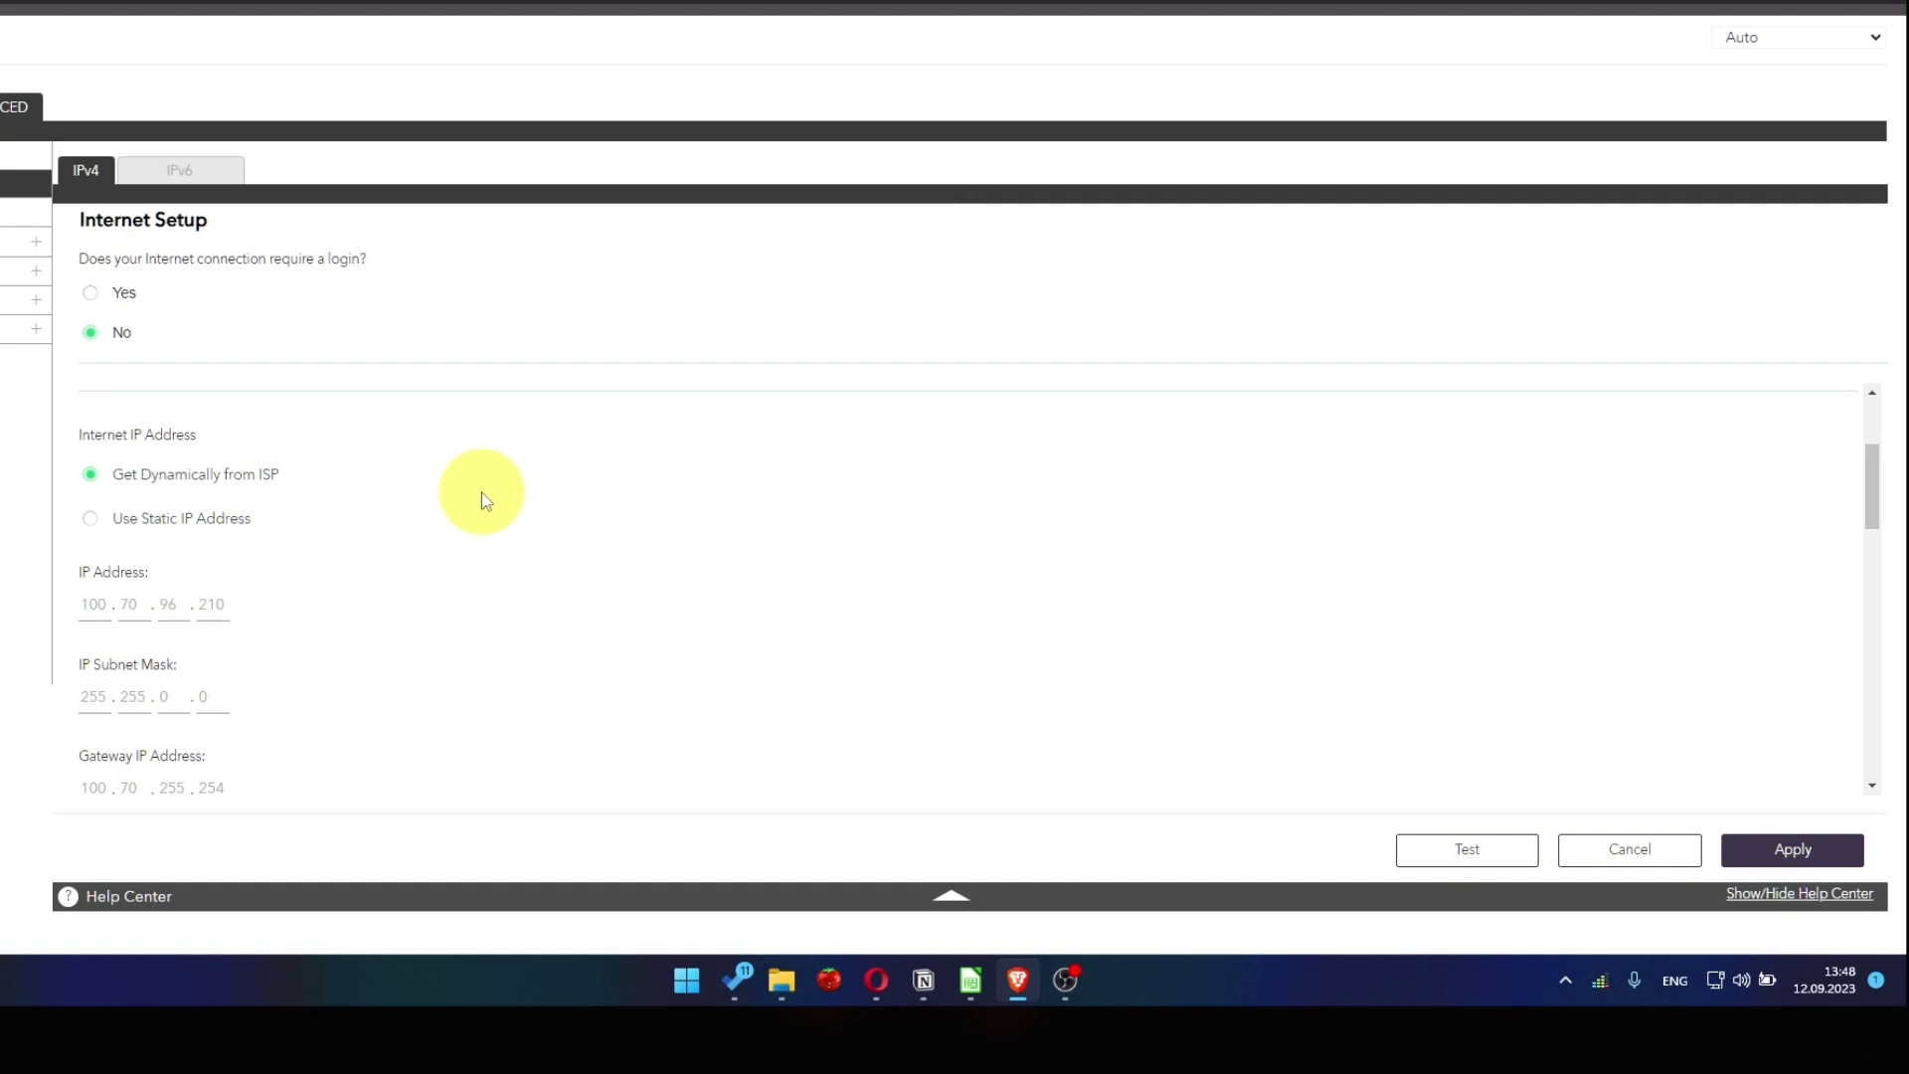
scroll(485, 499, "down", 3)
scroll(497, 497, "down", 1)
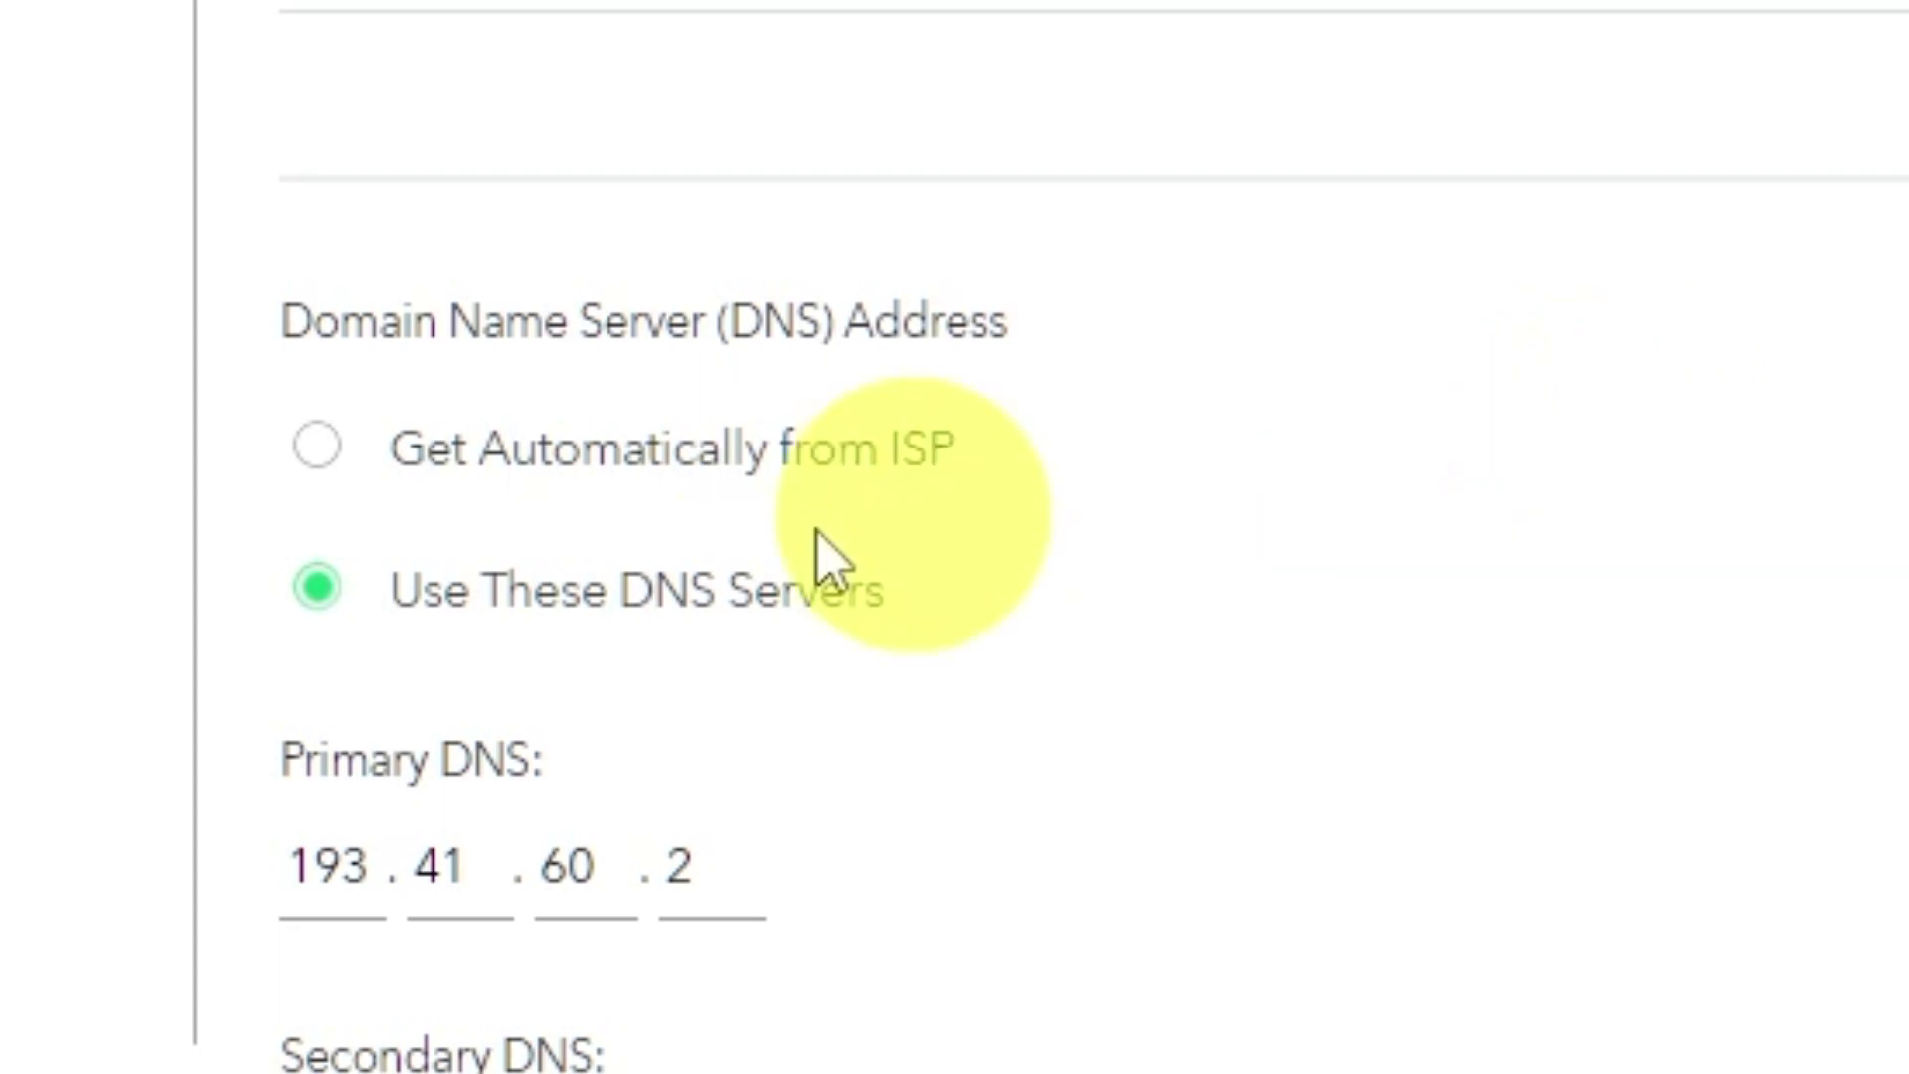
left_click(317, 452)
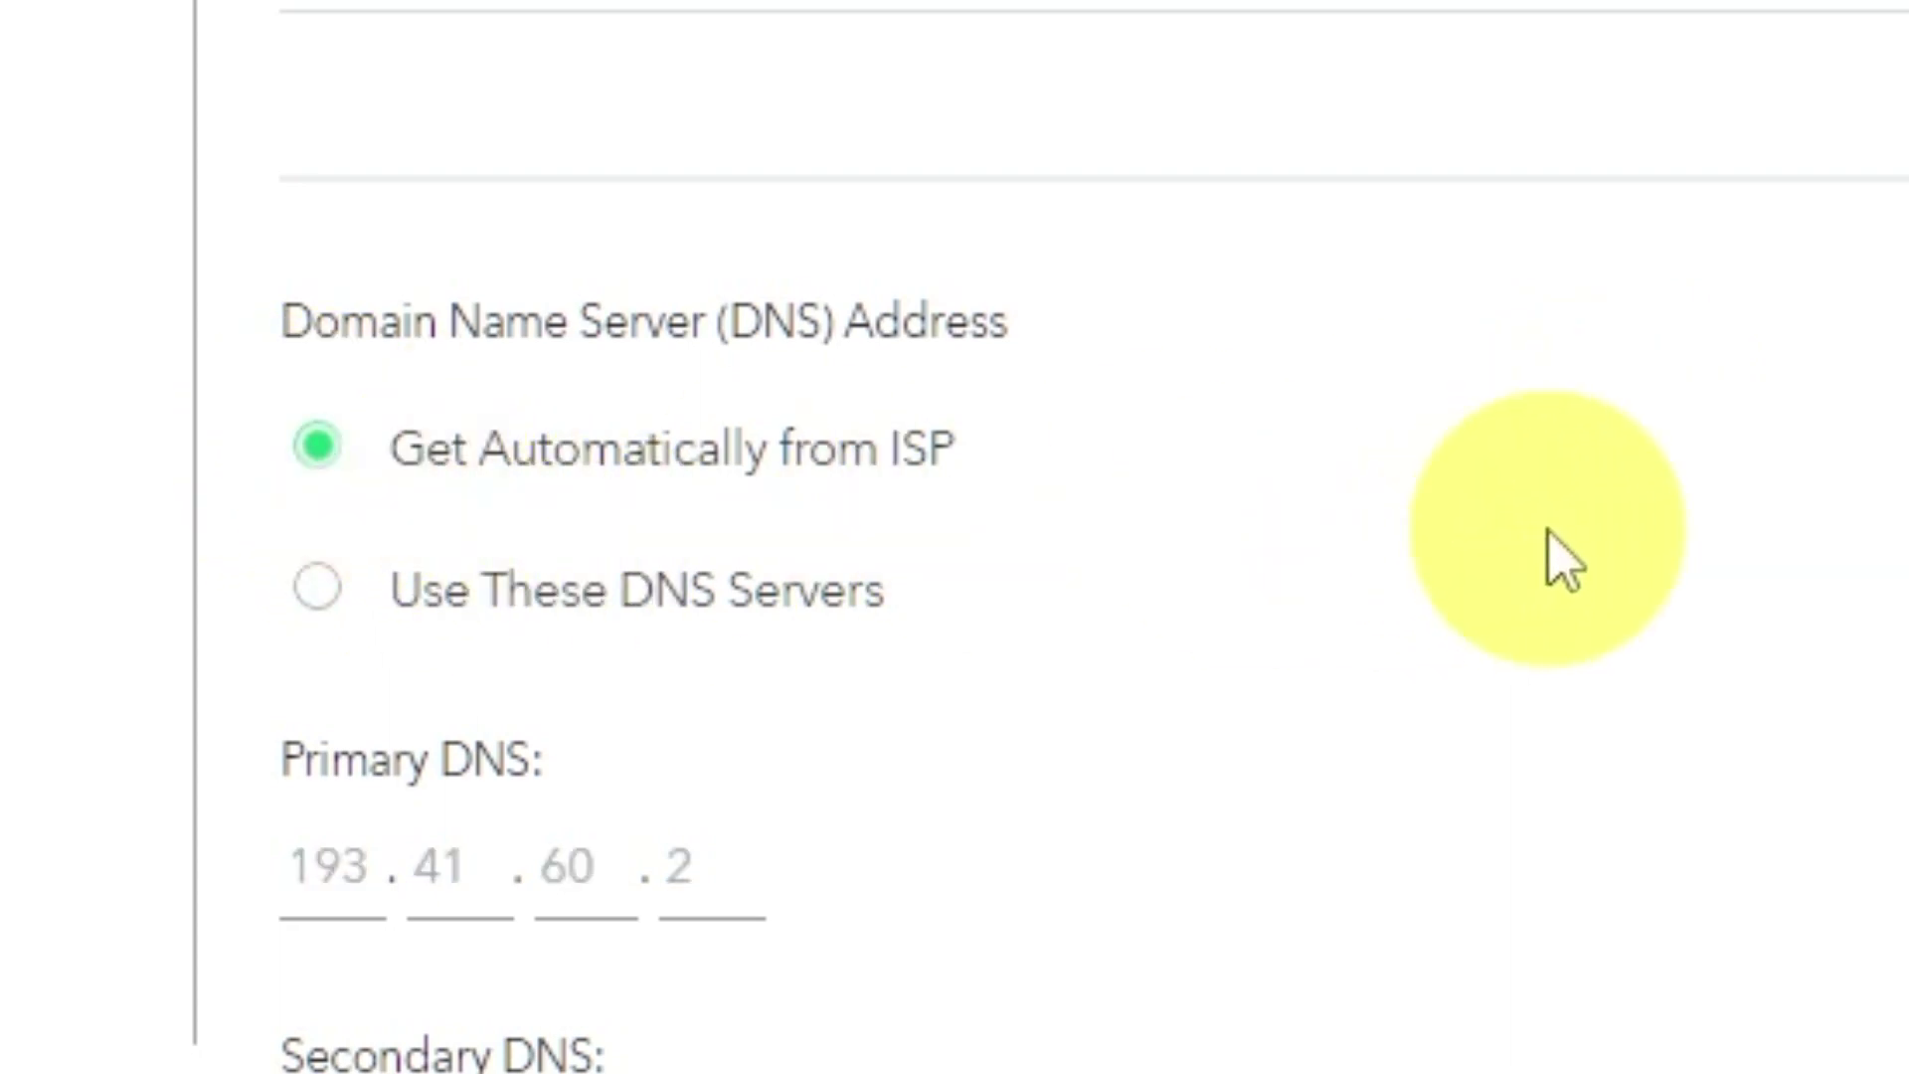
scroll(1584, 896, "down", 2)
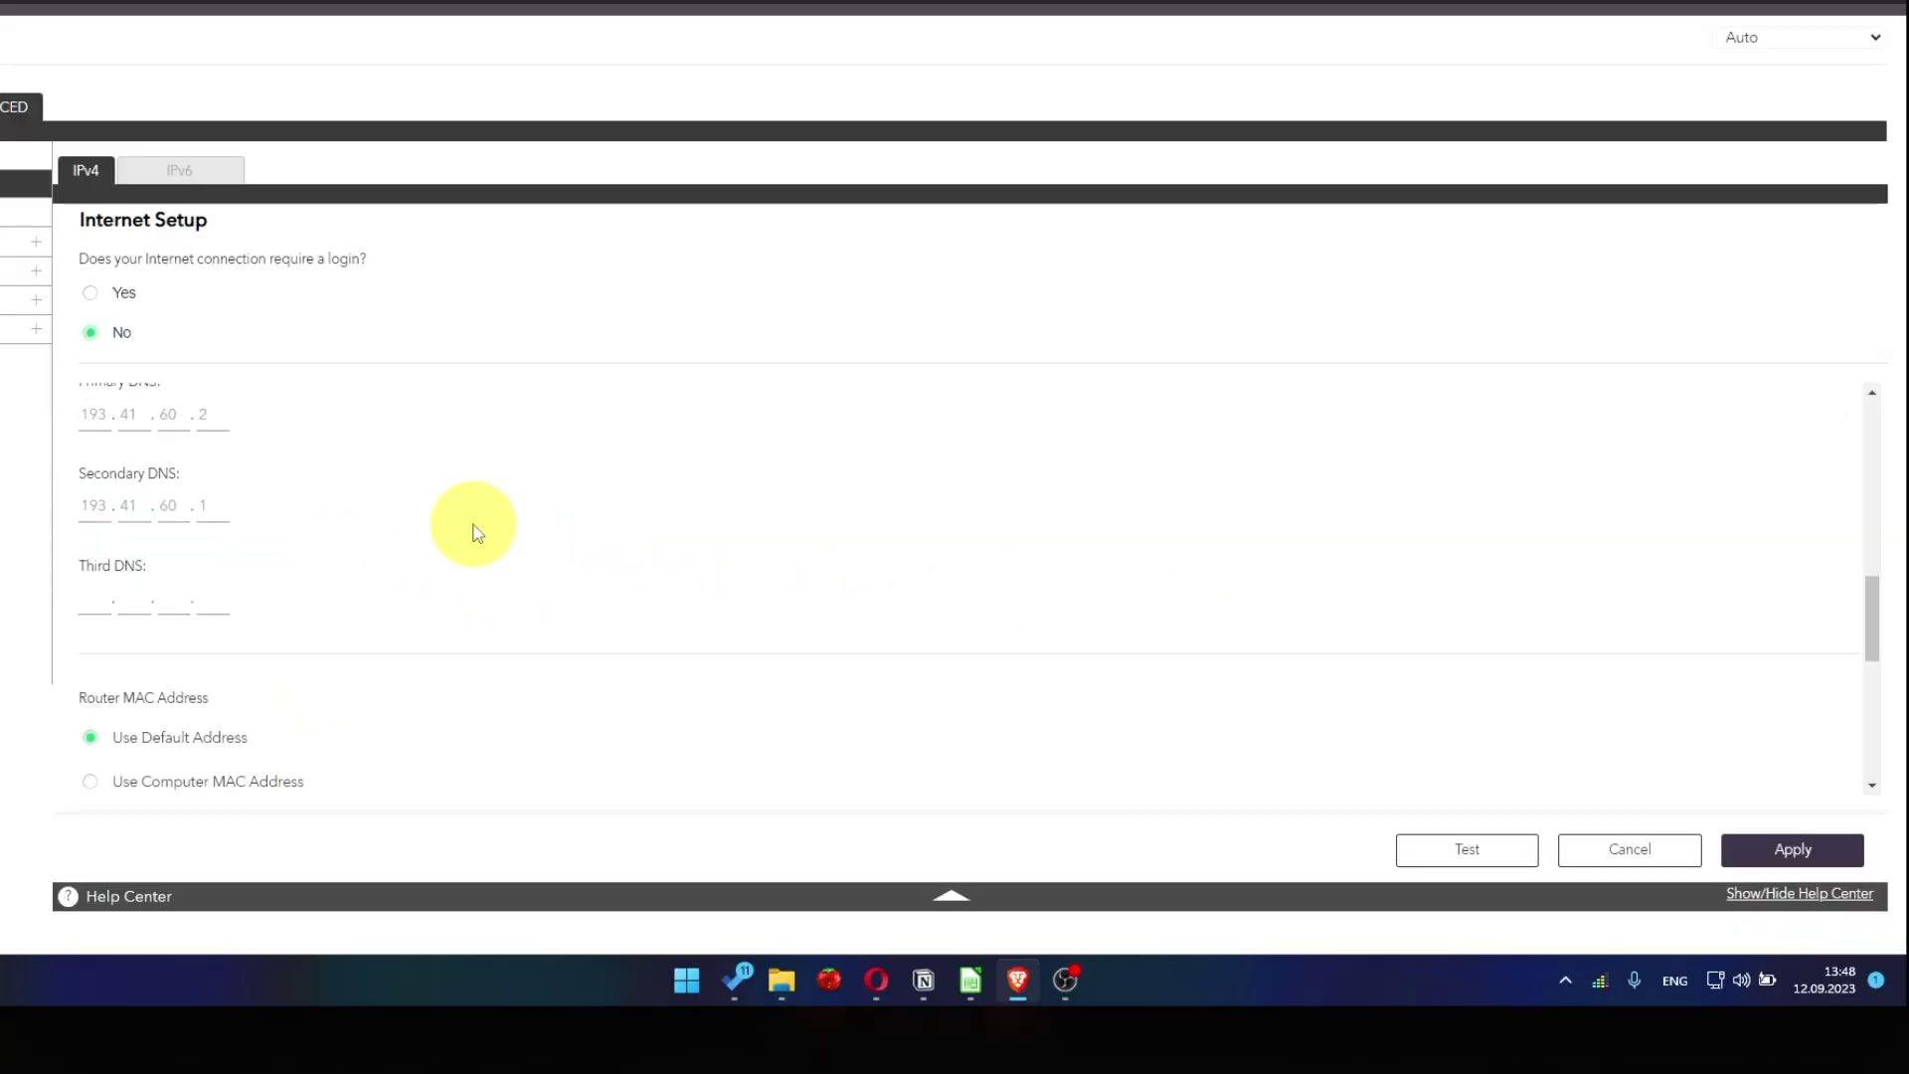
scroll(474, 532, "down", 2)
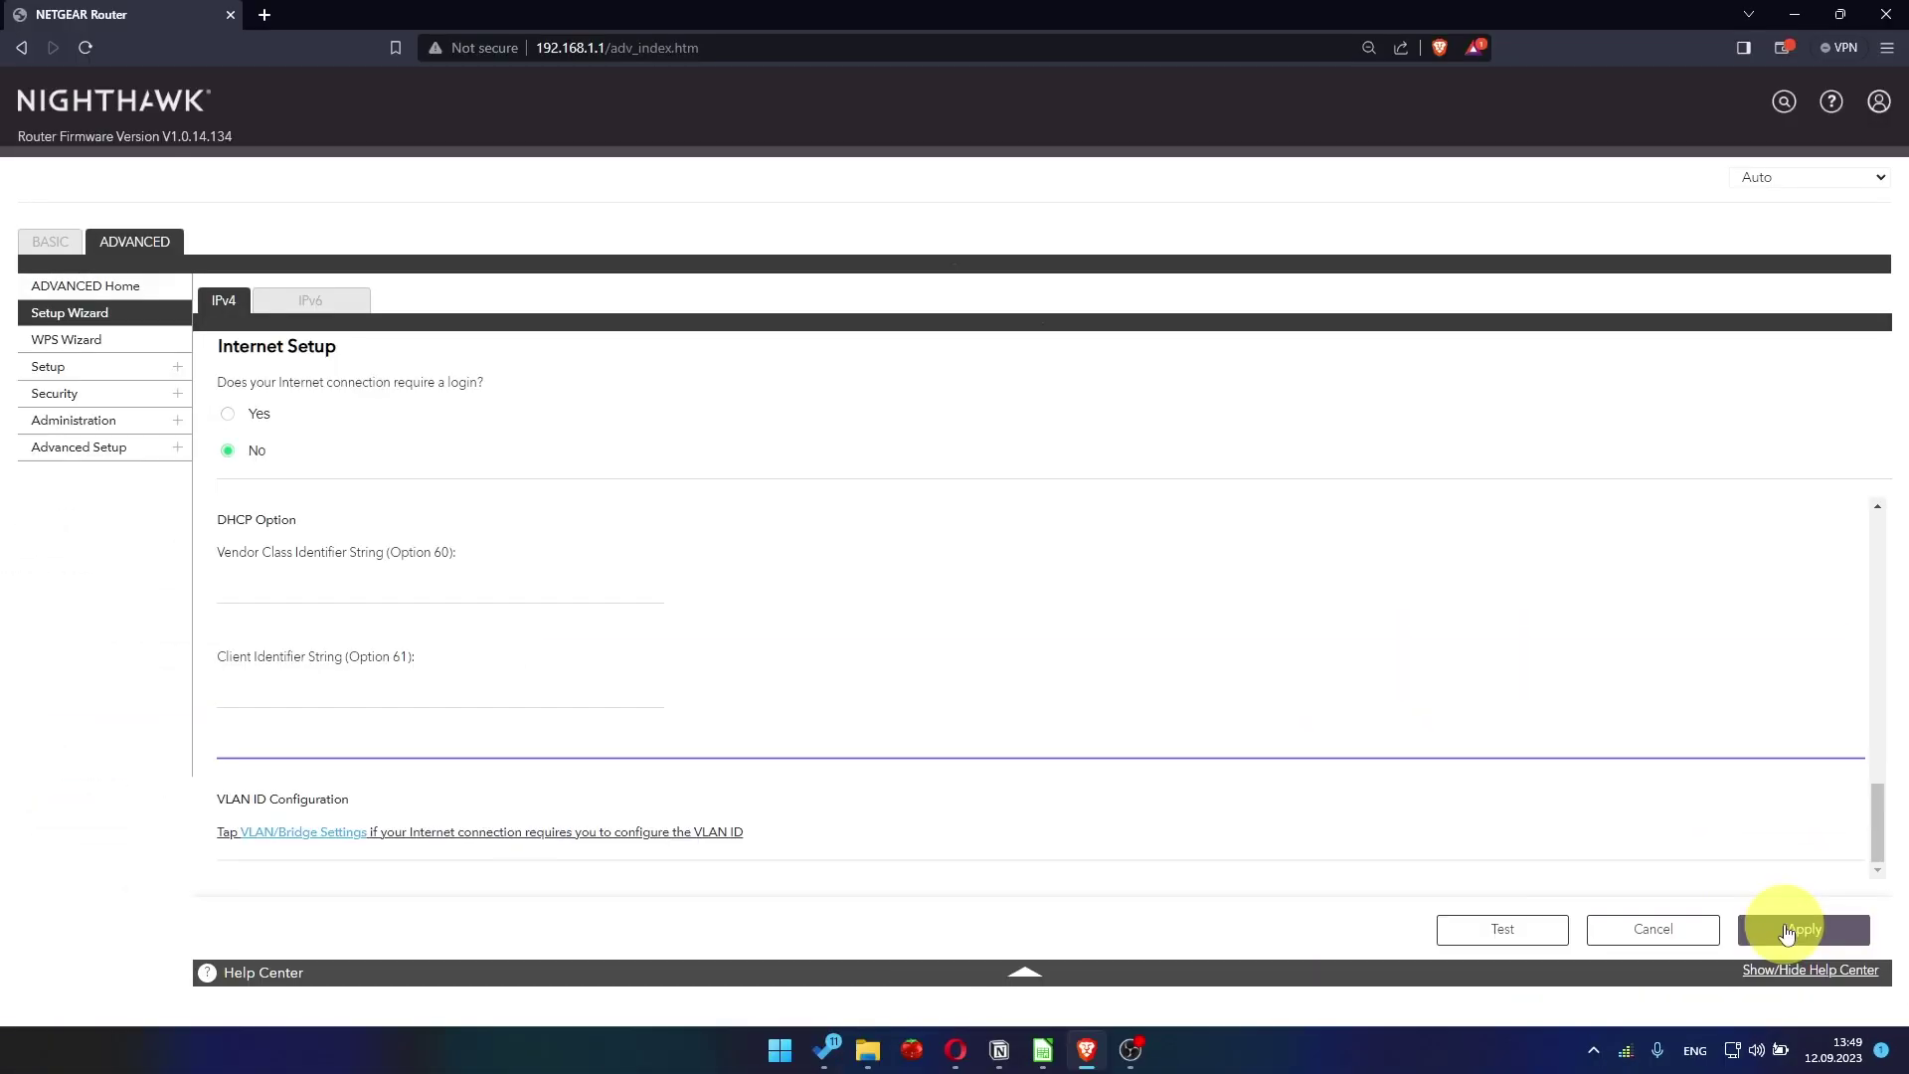
left_click(1787, 933)
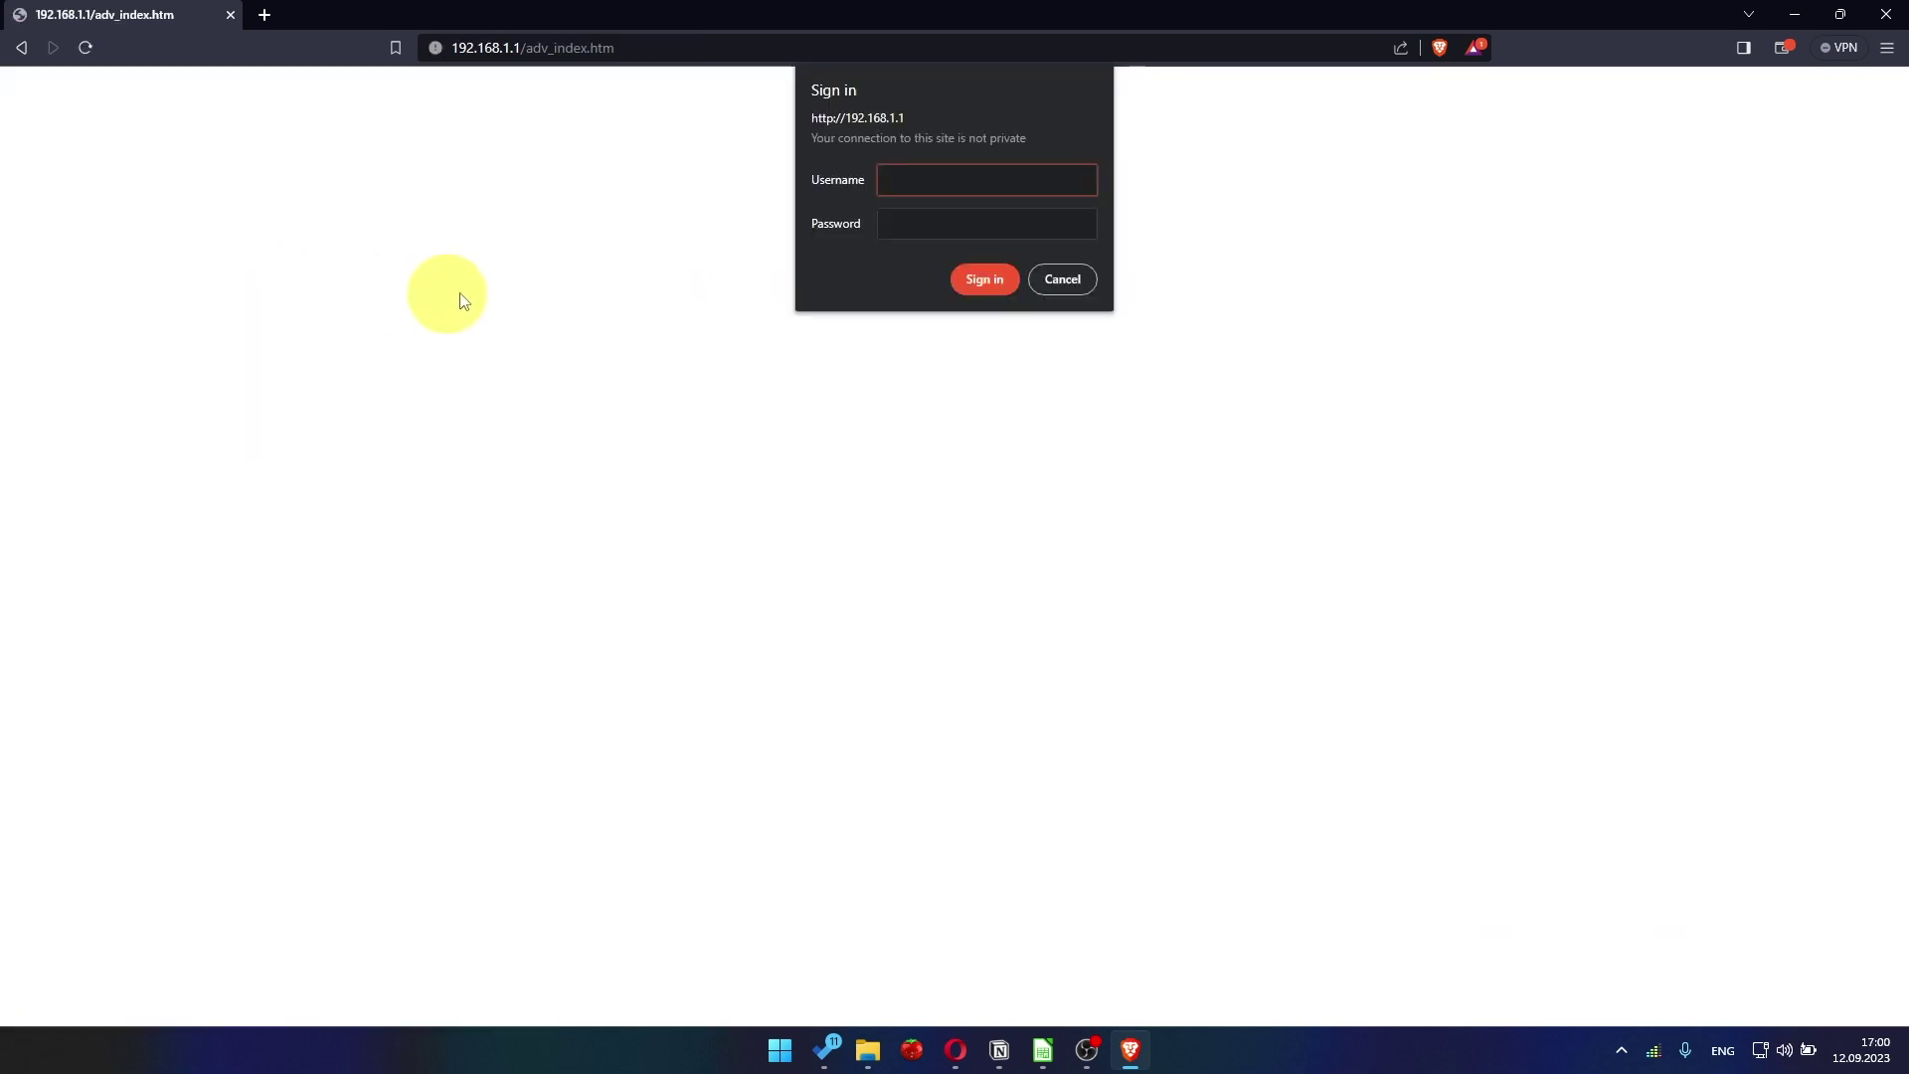
Sign back in to the router with the admin username and password.
type("admin")
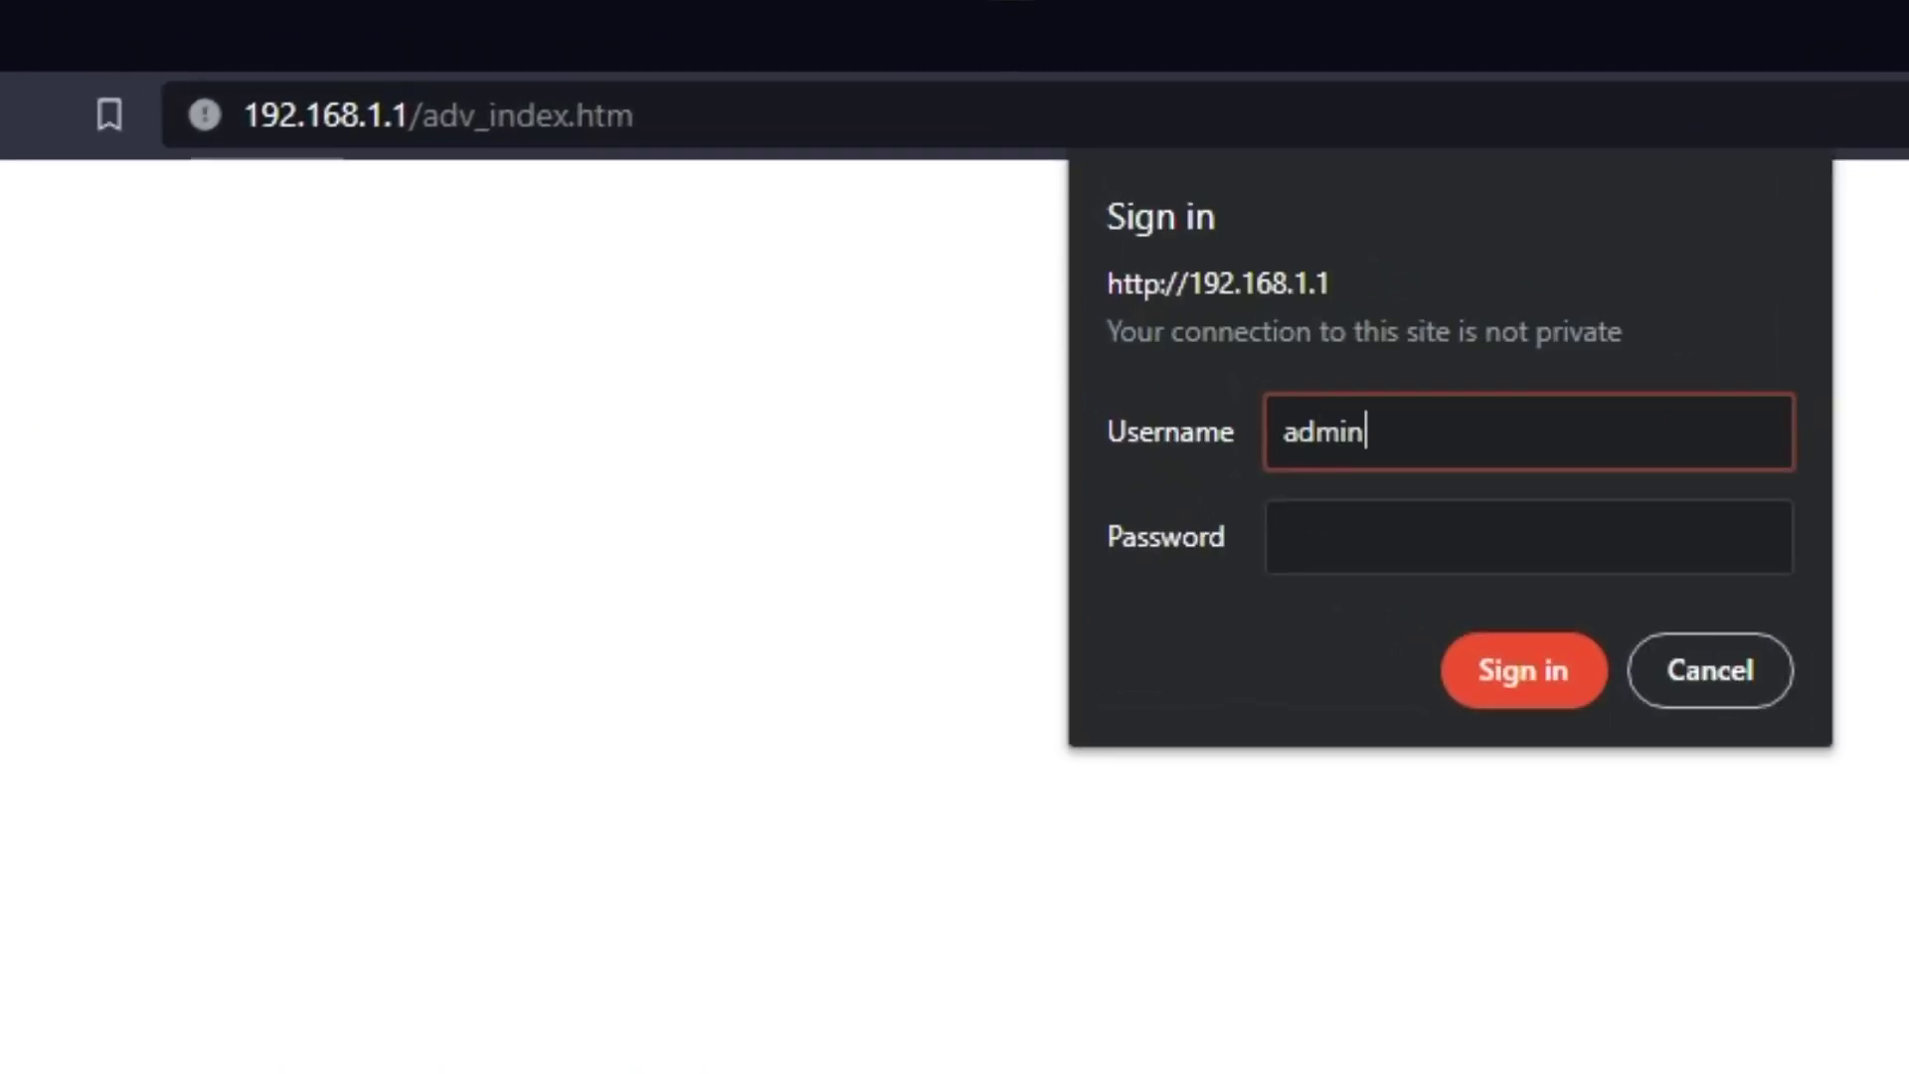
left_click(1293, 538)
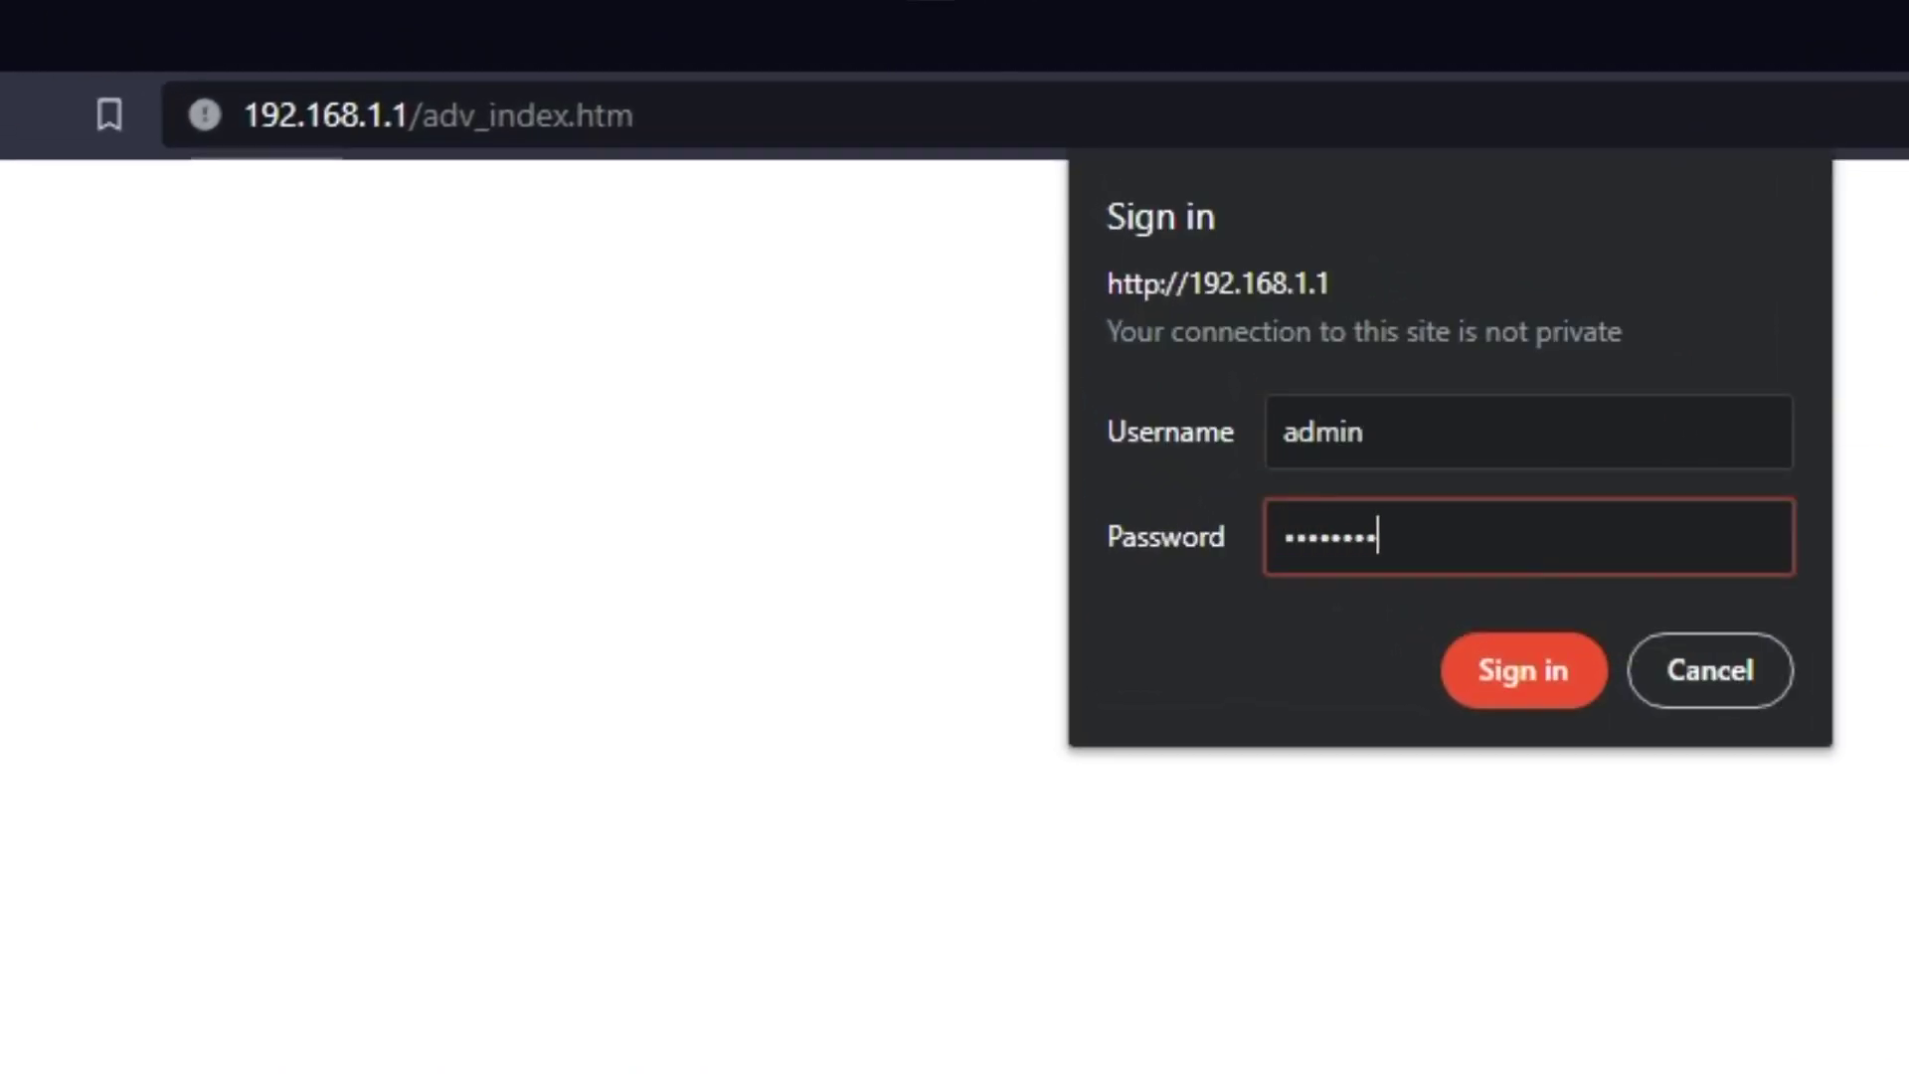
key("Return")
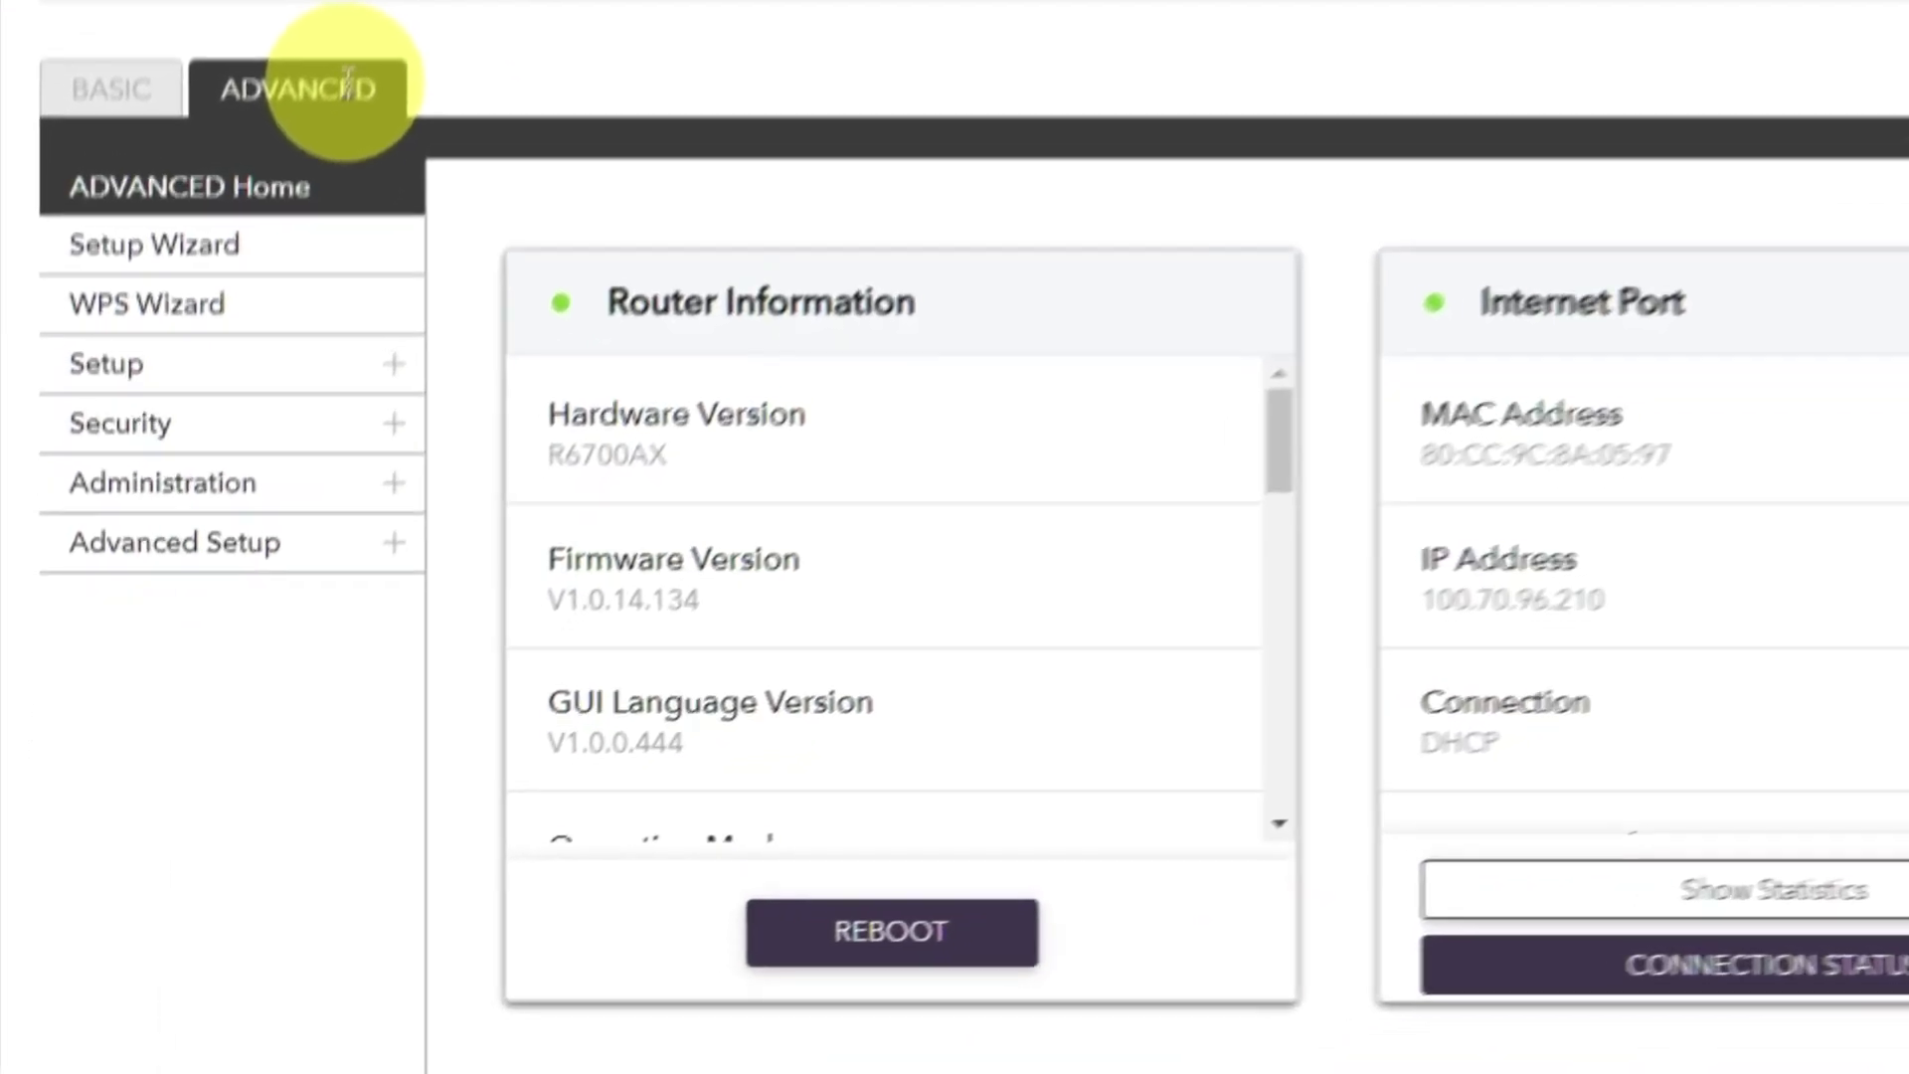
Reboot the router from ADVANCED Home's Router Information panel, confirming with Yes.
left_click(250, 395)
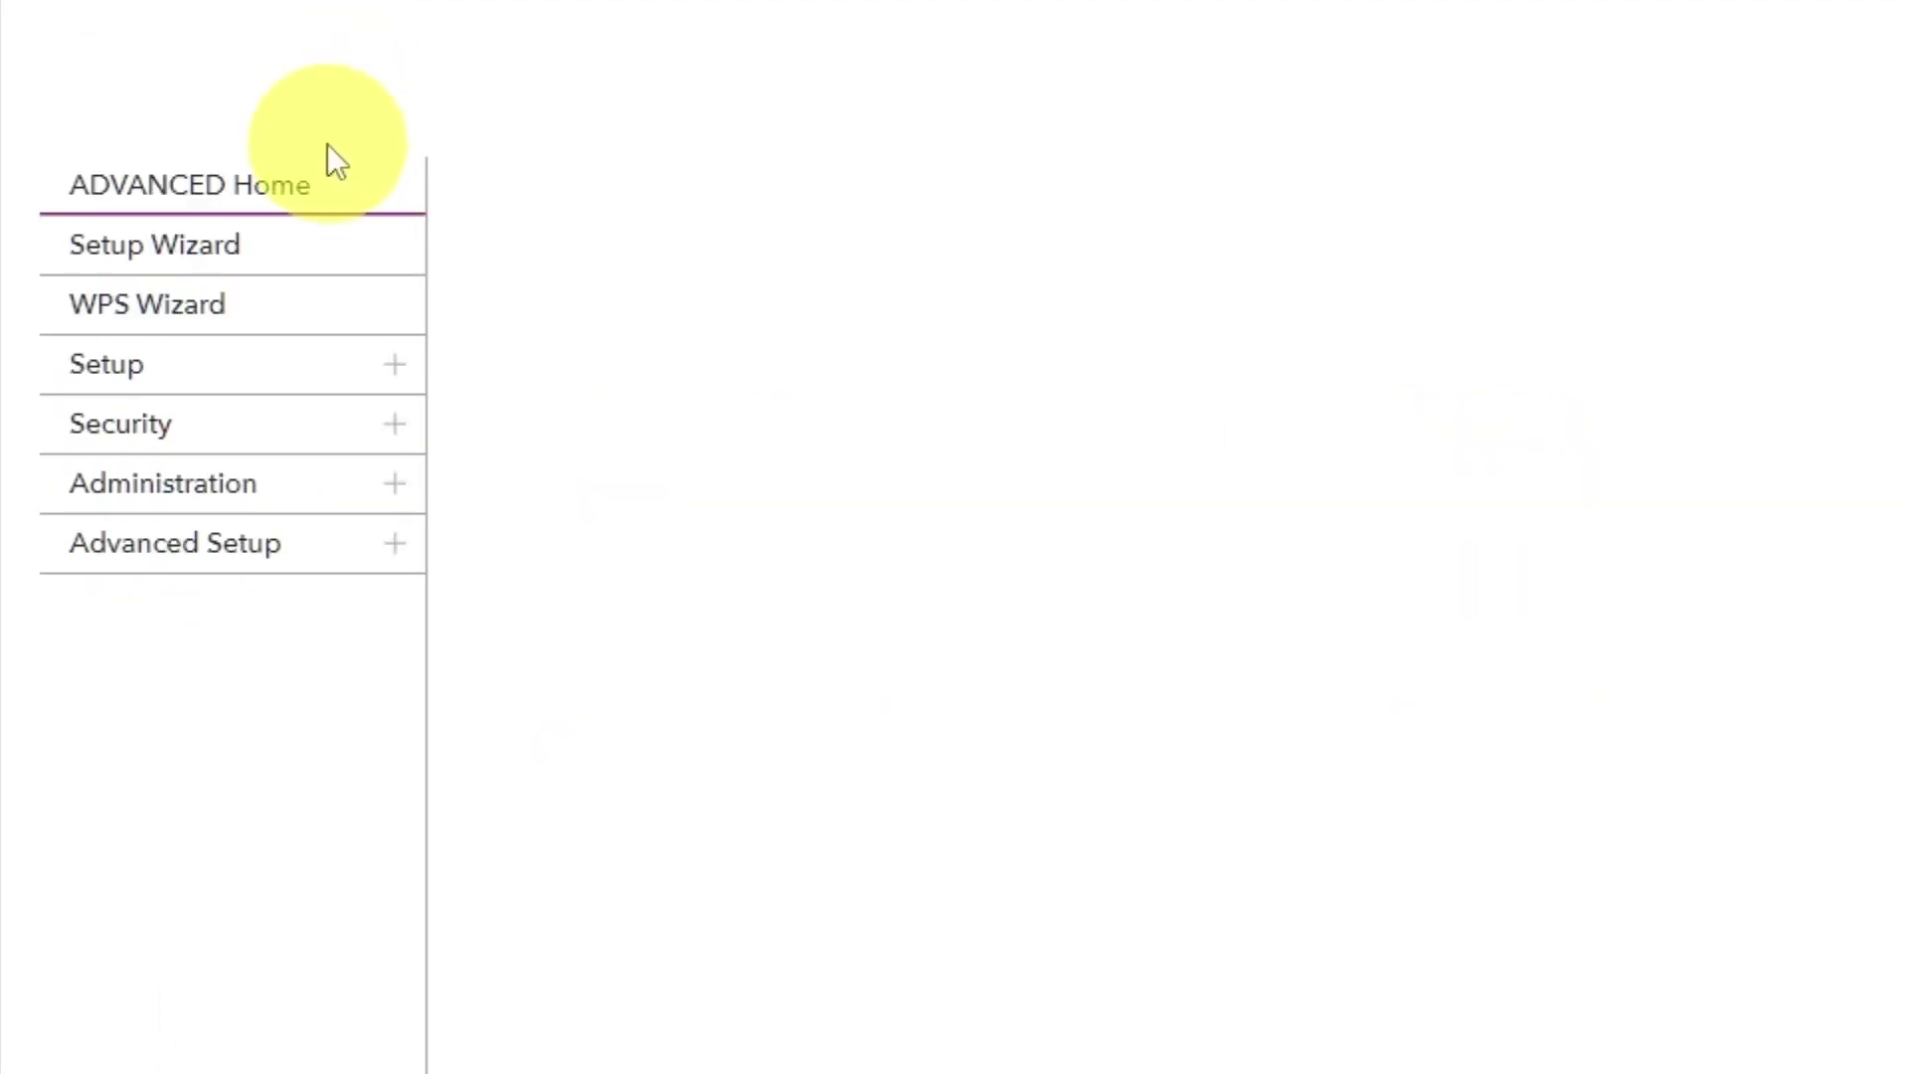
left_click(311, 207)
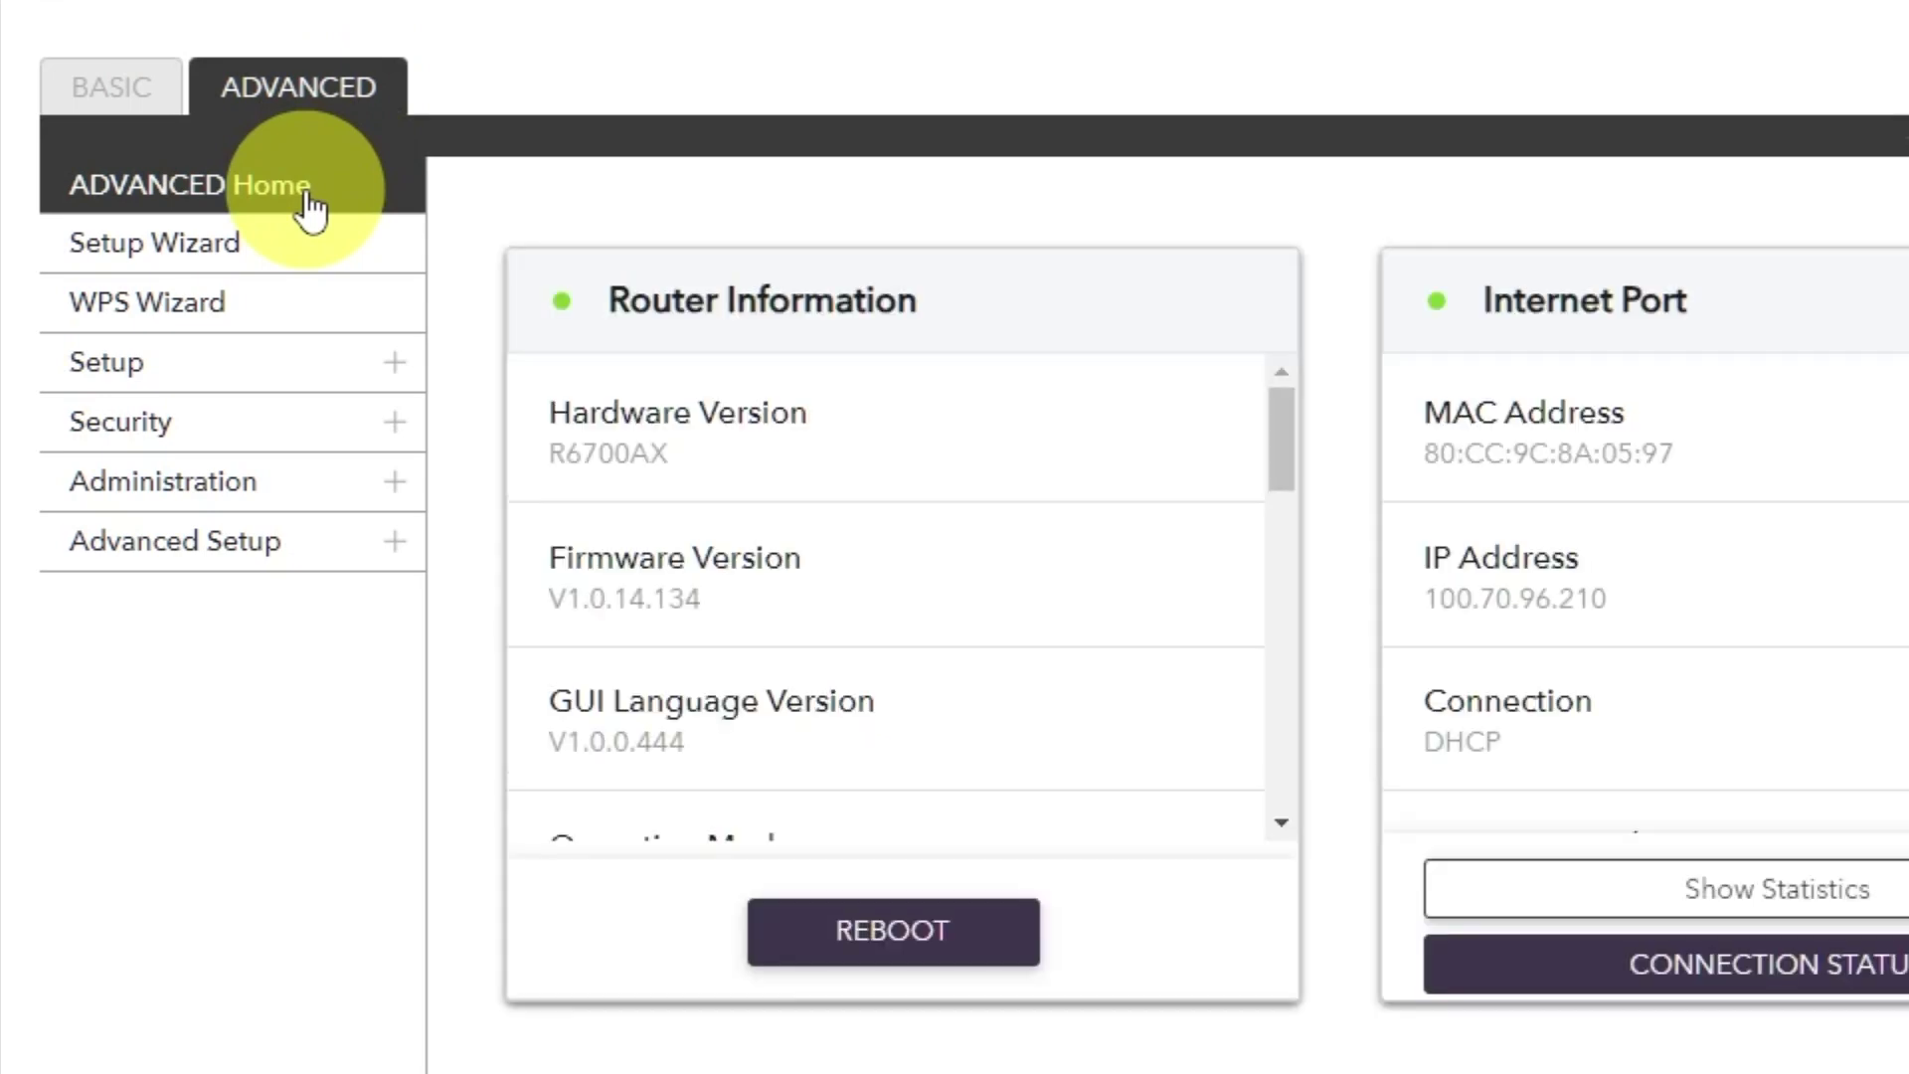
left_click(863, 930)
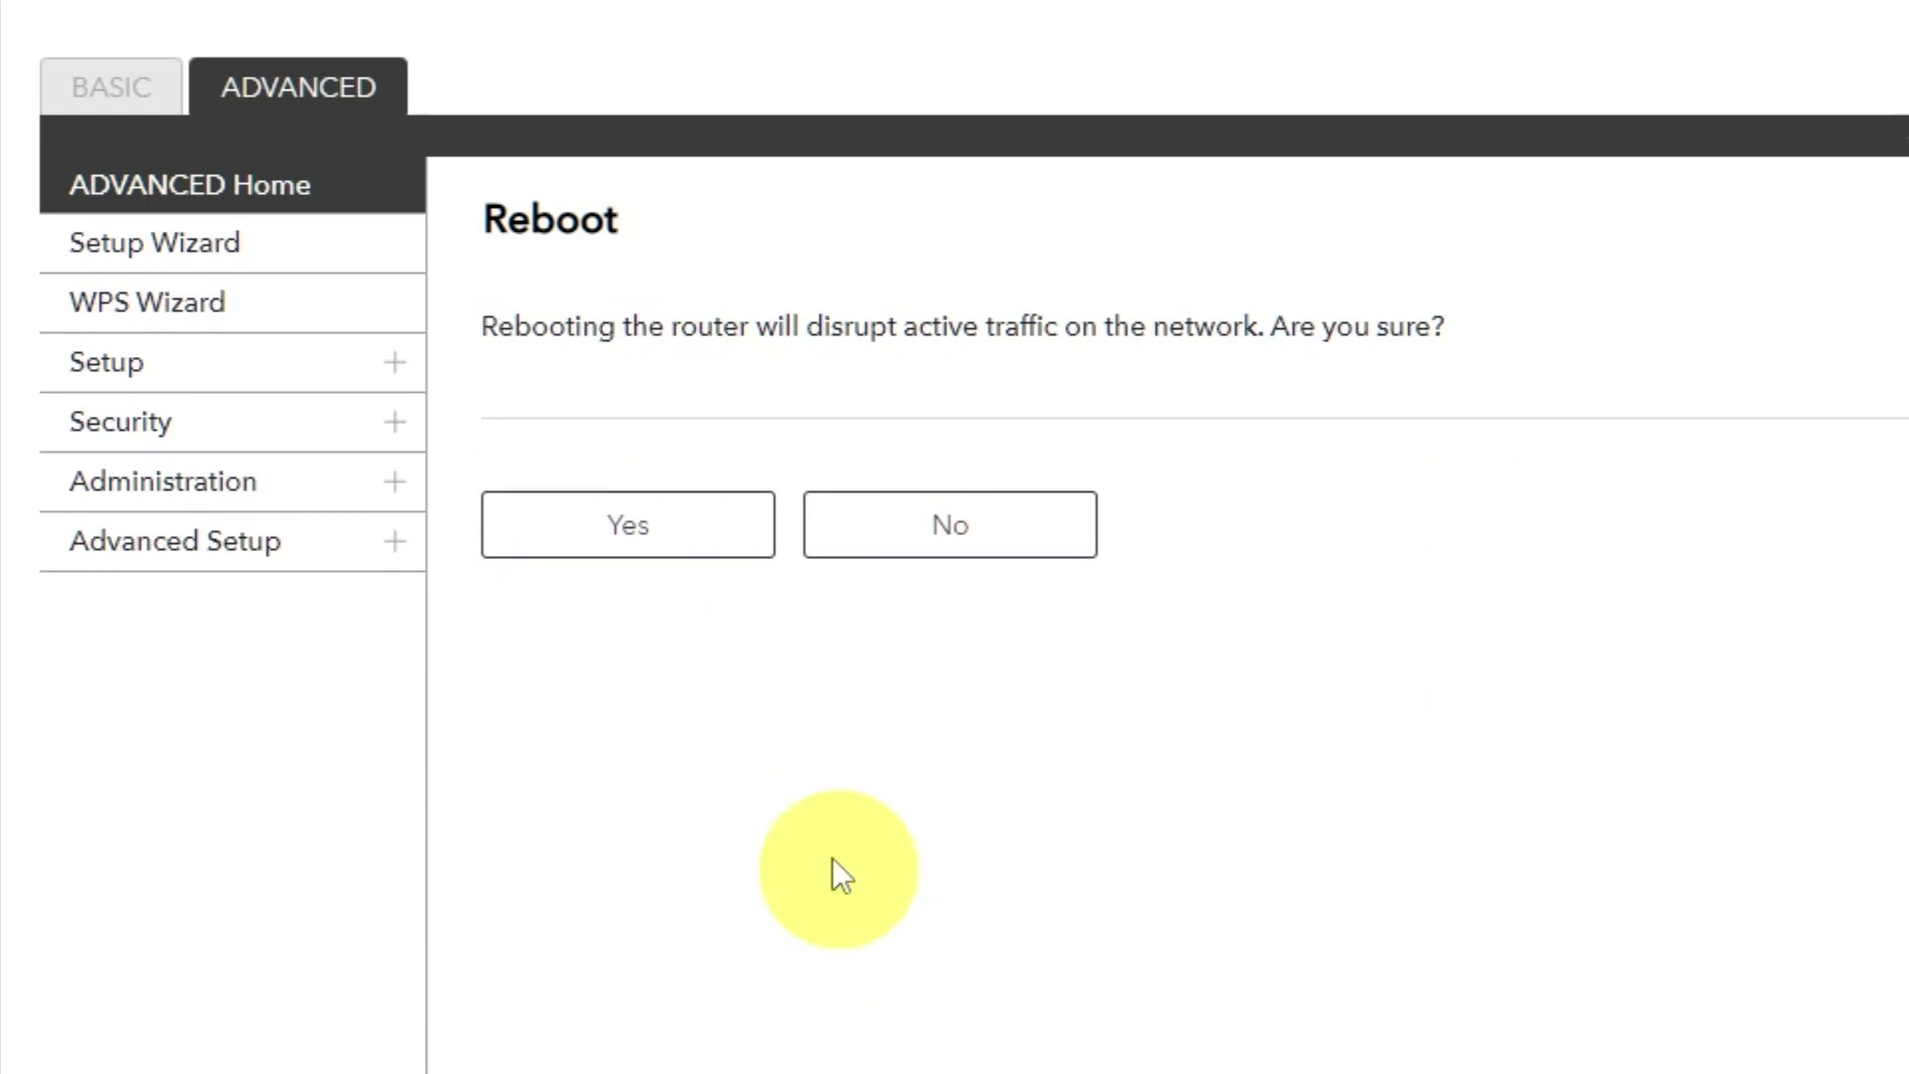
left_click(630, 544)
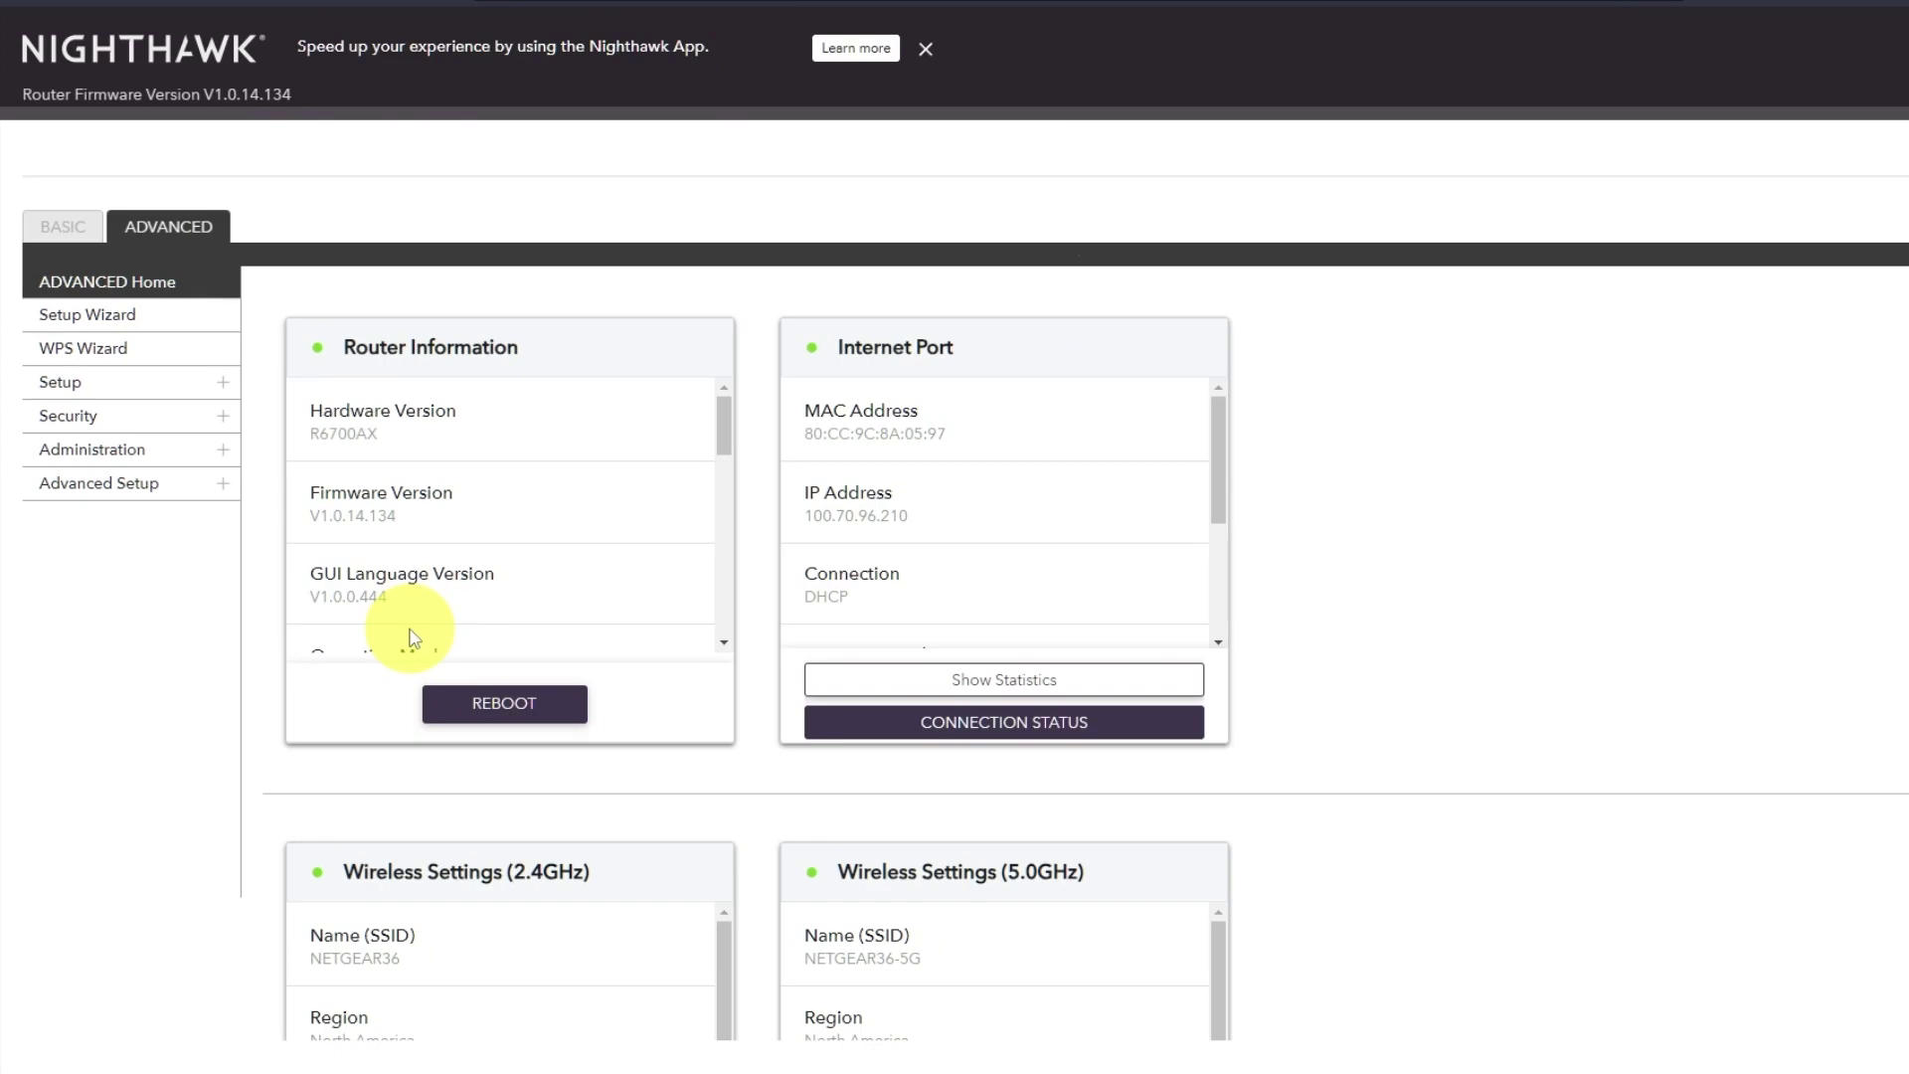
Rerun the earlier 'youtube' search from history in a new tab to test the connection.
left_click(502, 14)
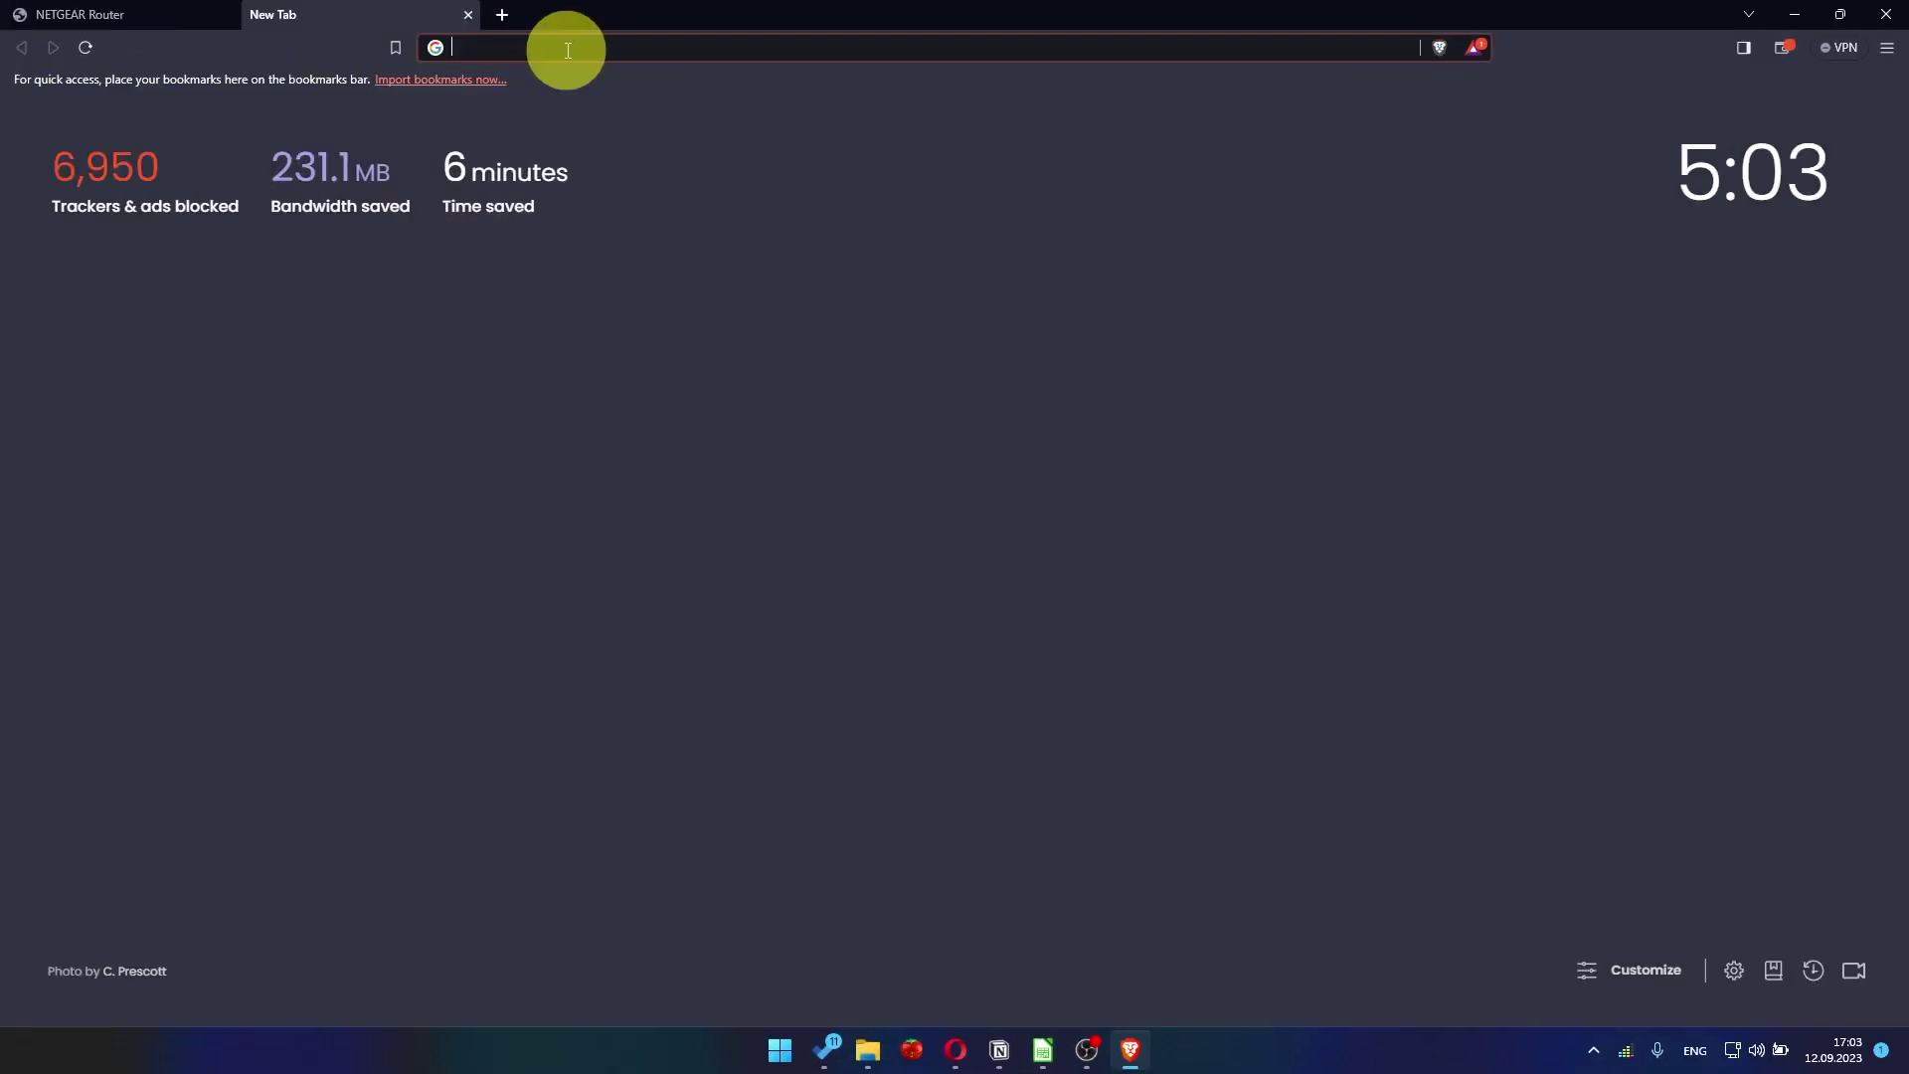
left_click(577, 50)
left_click(545, 87)
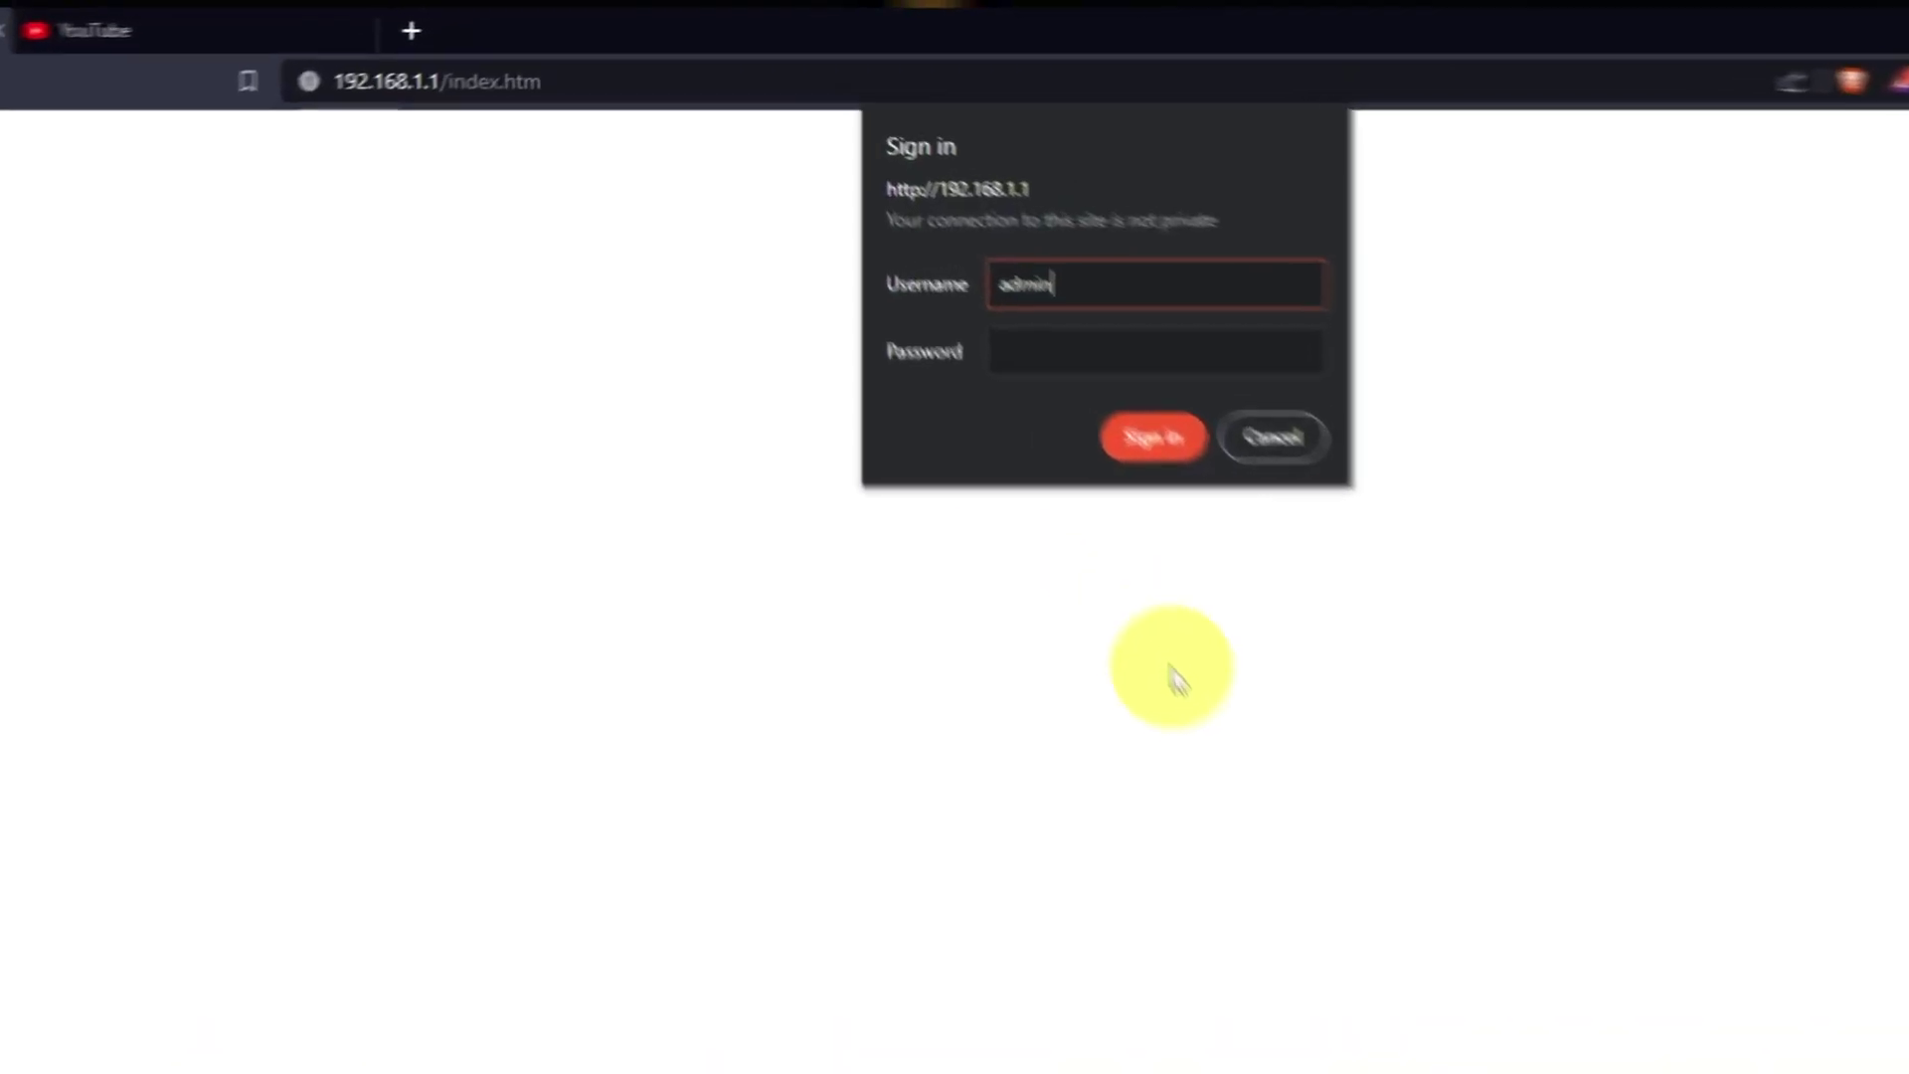
Enter the router password to sign in, then dismiss the NETGEAR Armor promotion.
key("Tab")
type("admi")
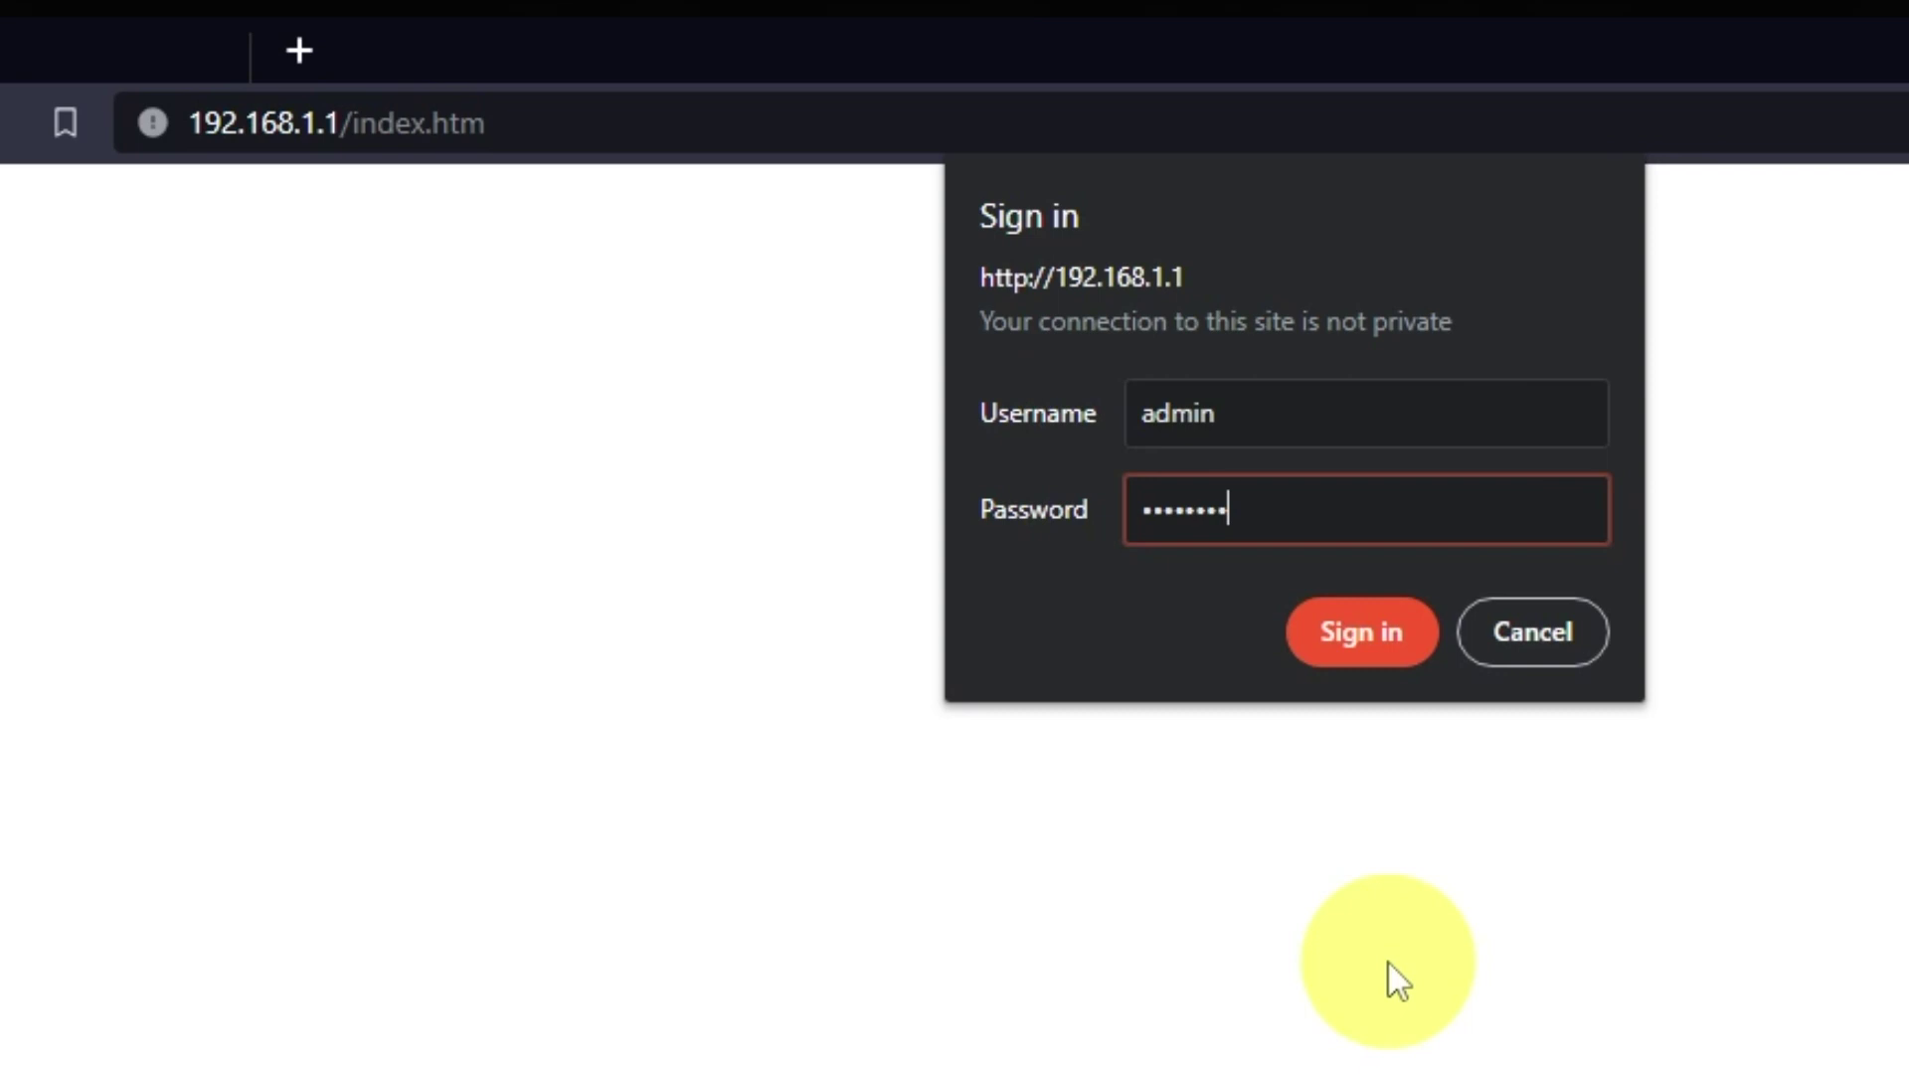
key("Return")
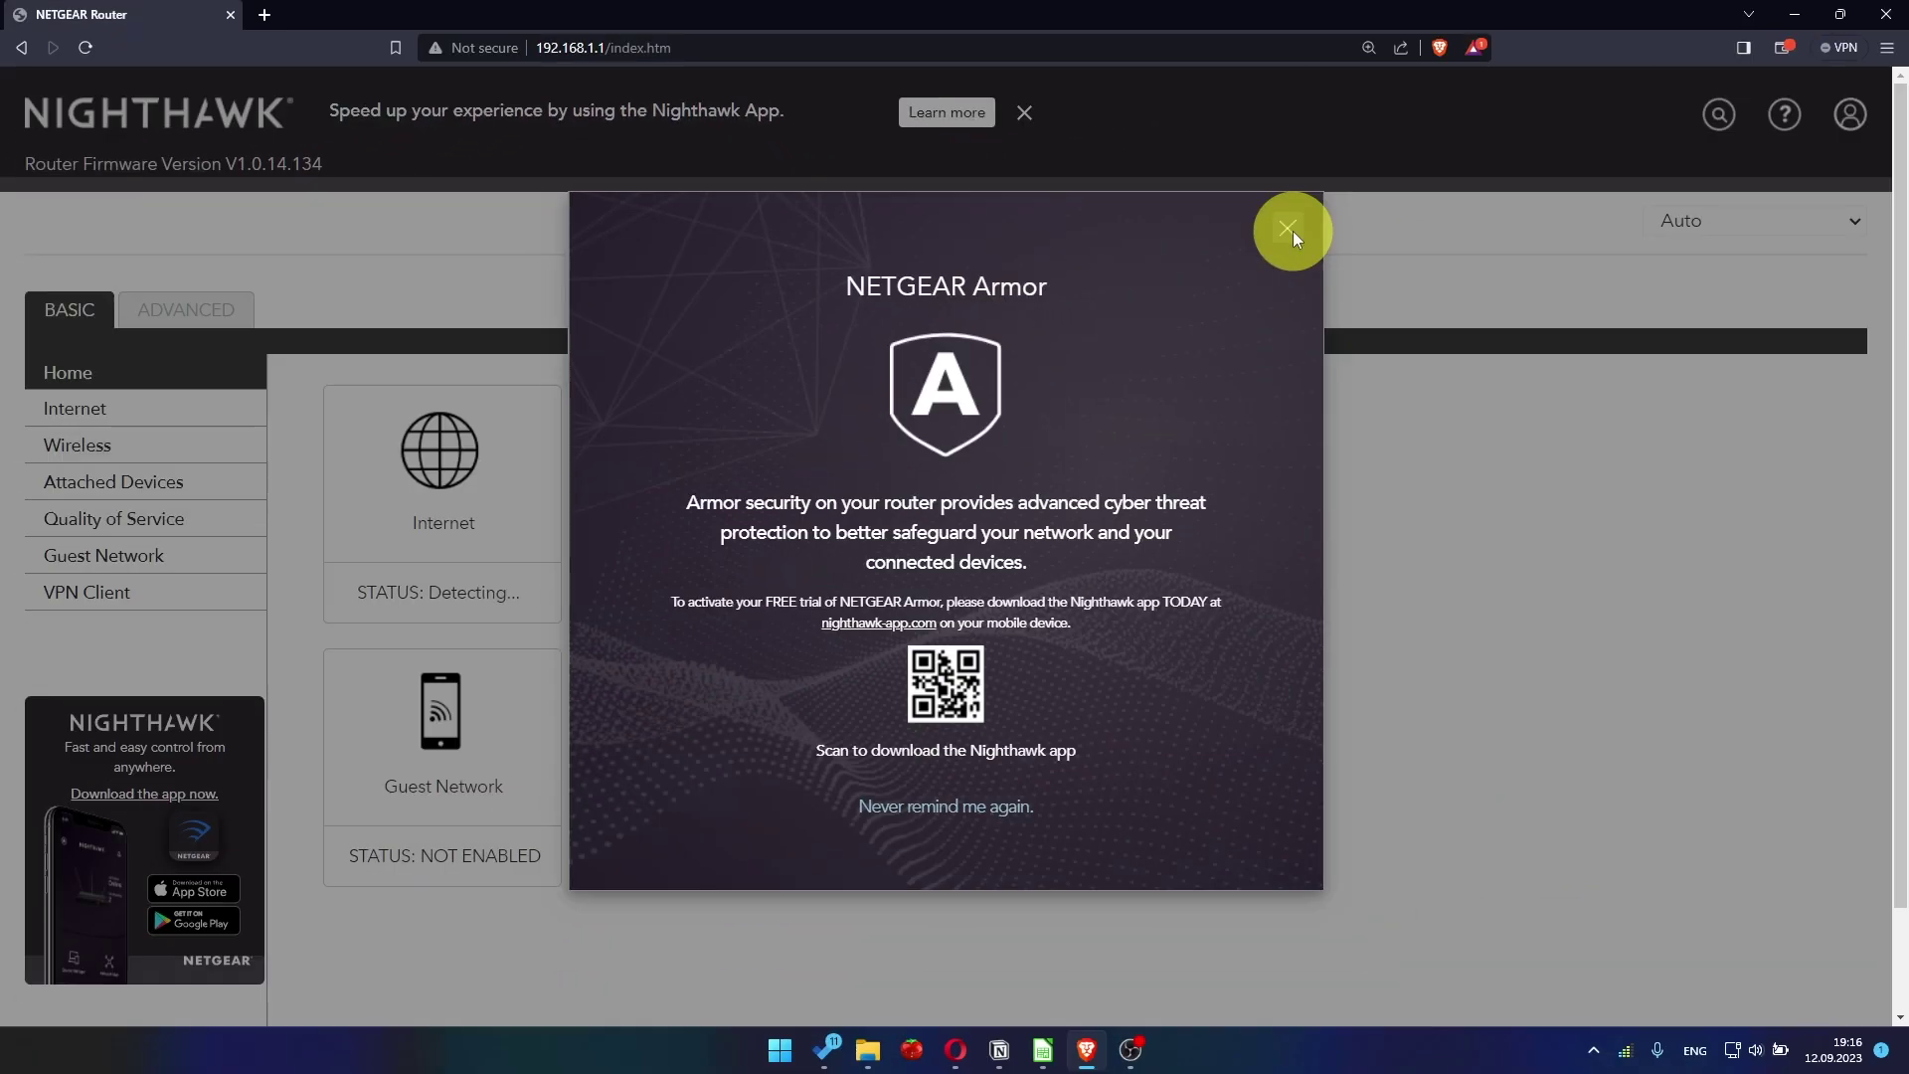
left_click(1452, 310)
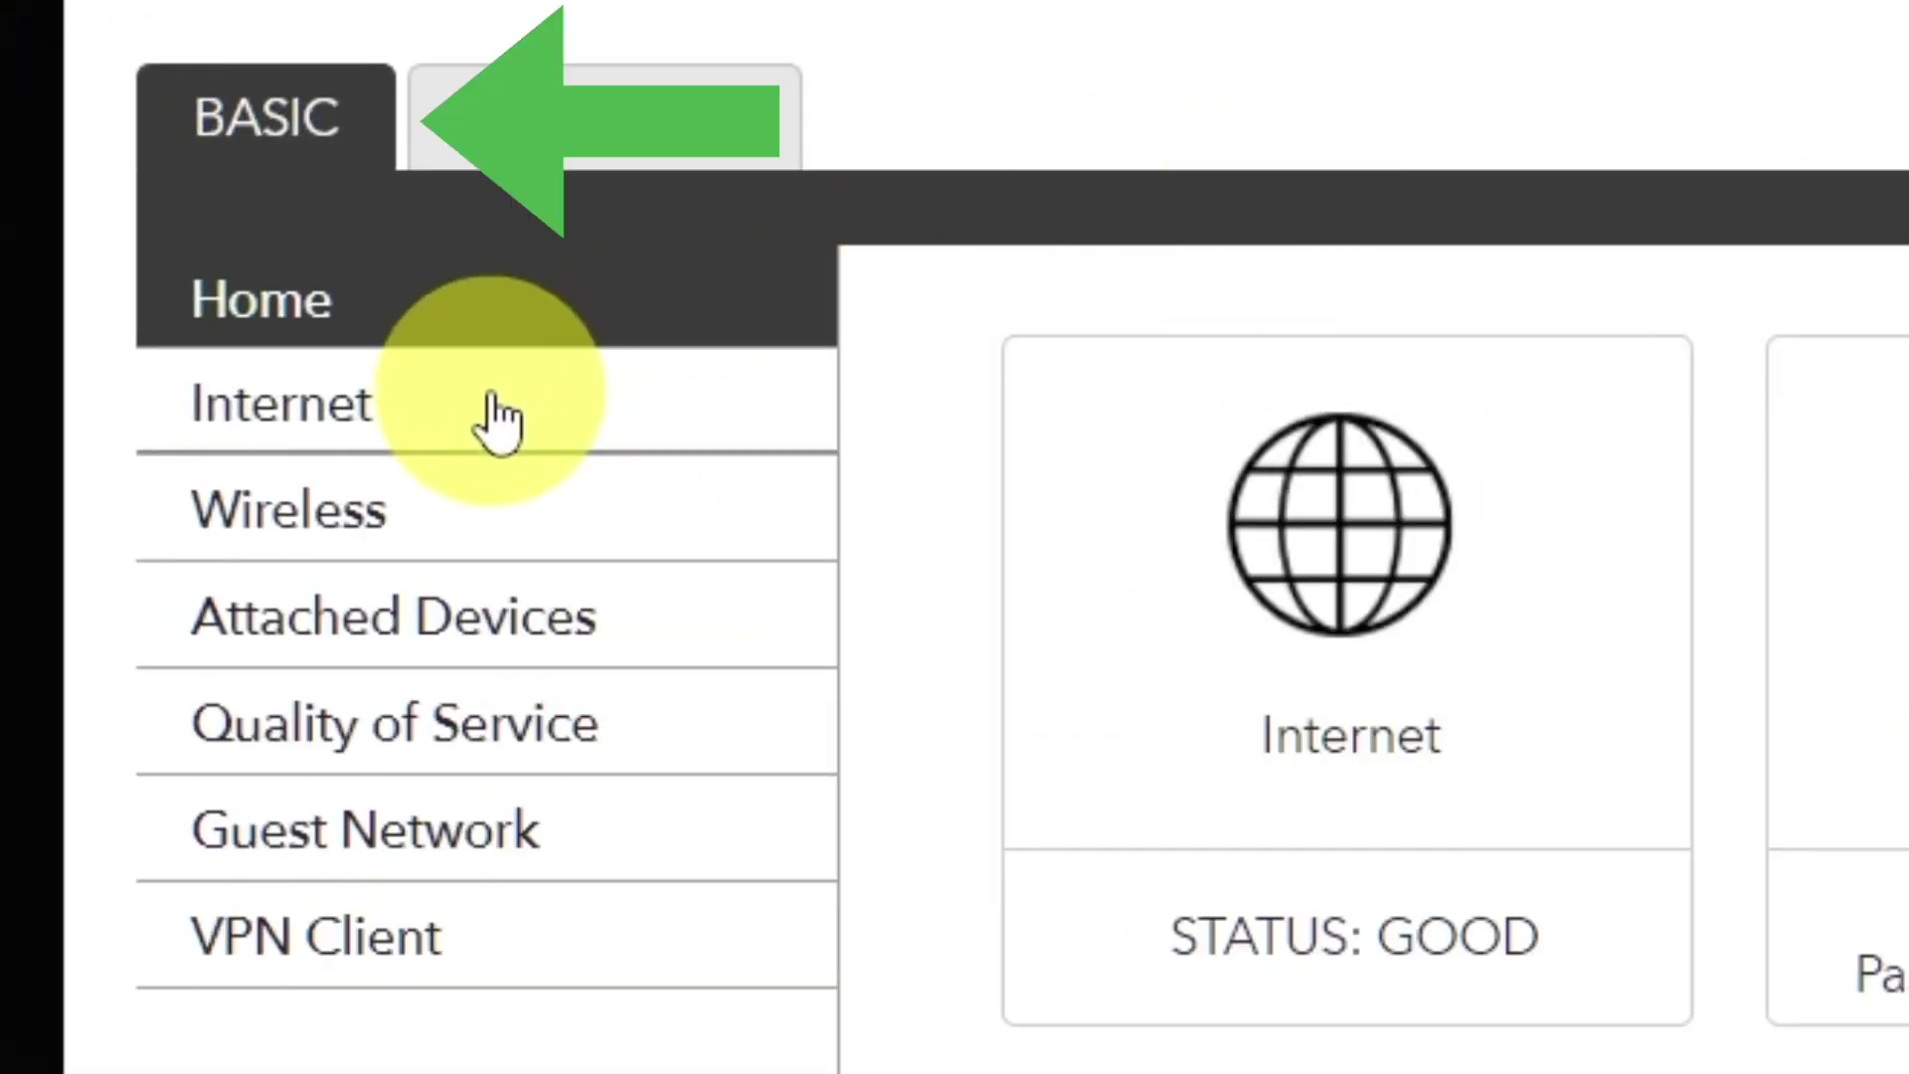
In Internet Setup, set Router MAC Address to Use Computer MAC Address and apply.
left_click(498, 417)
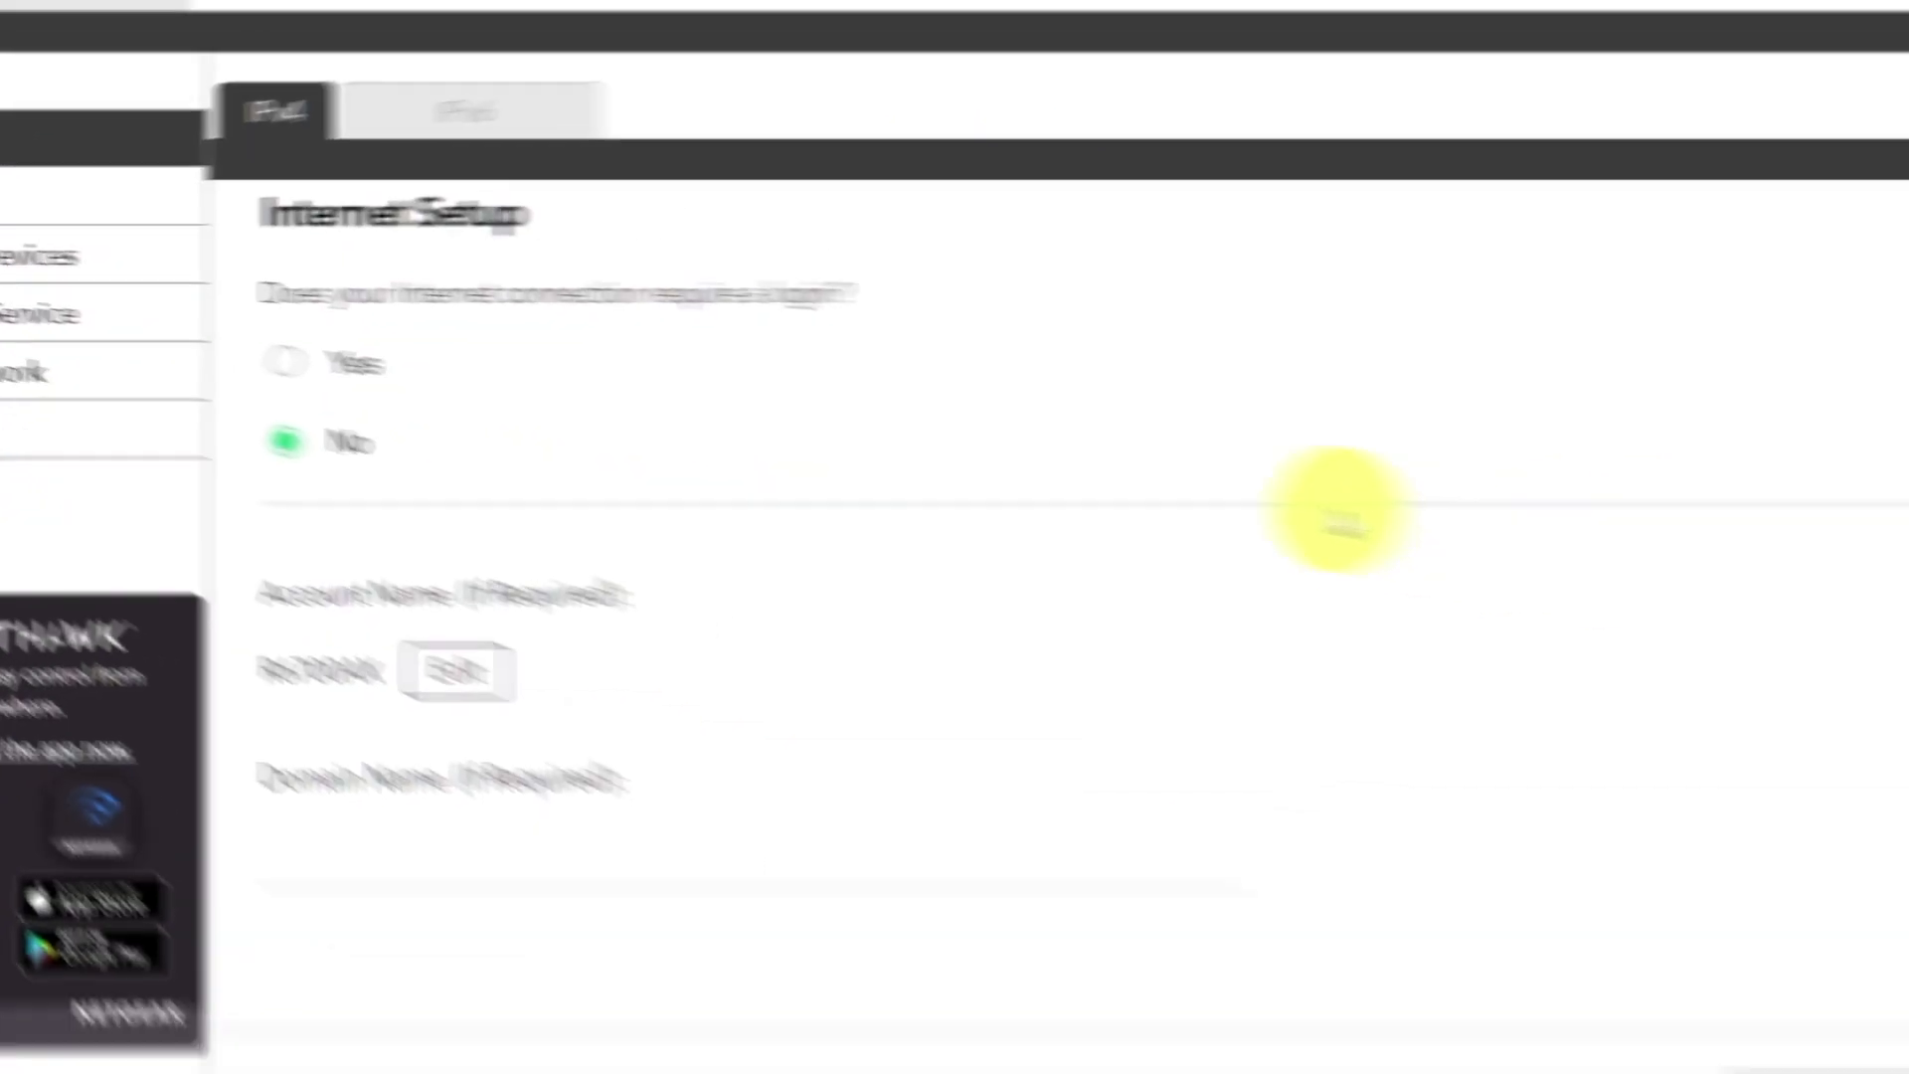
scroll(899, 627, "down", 15)
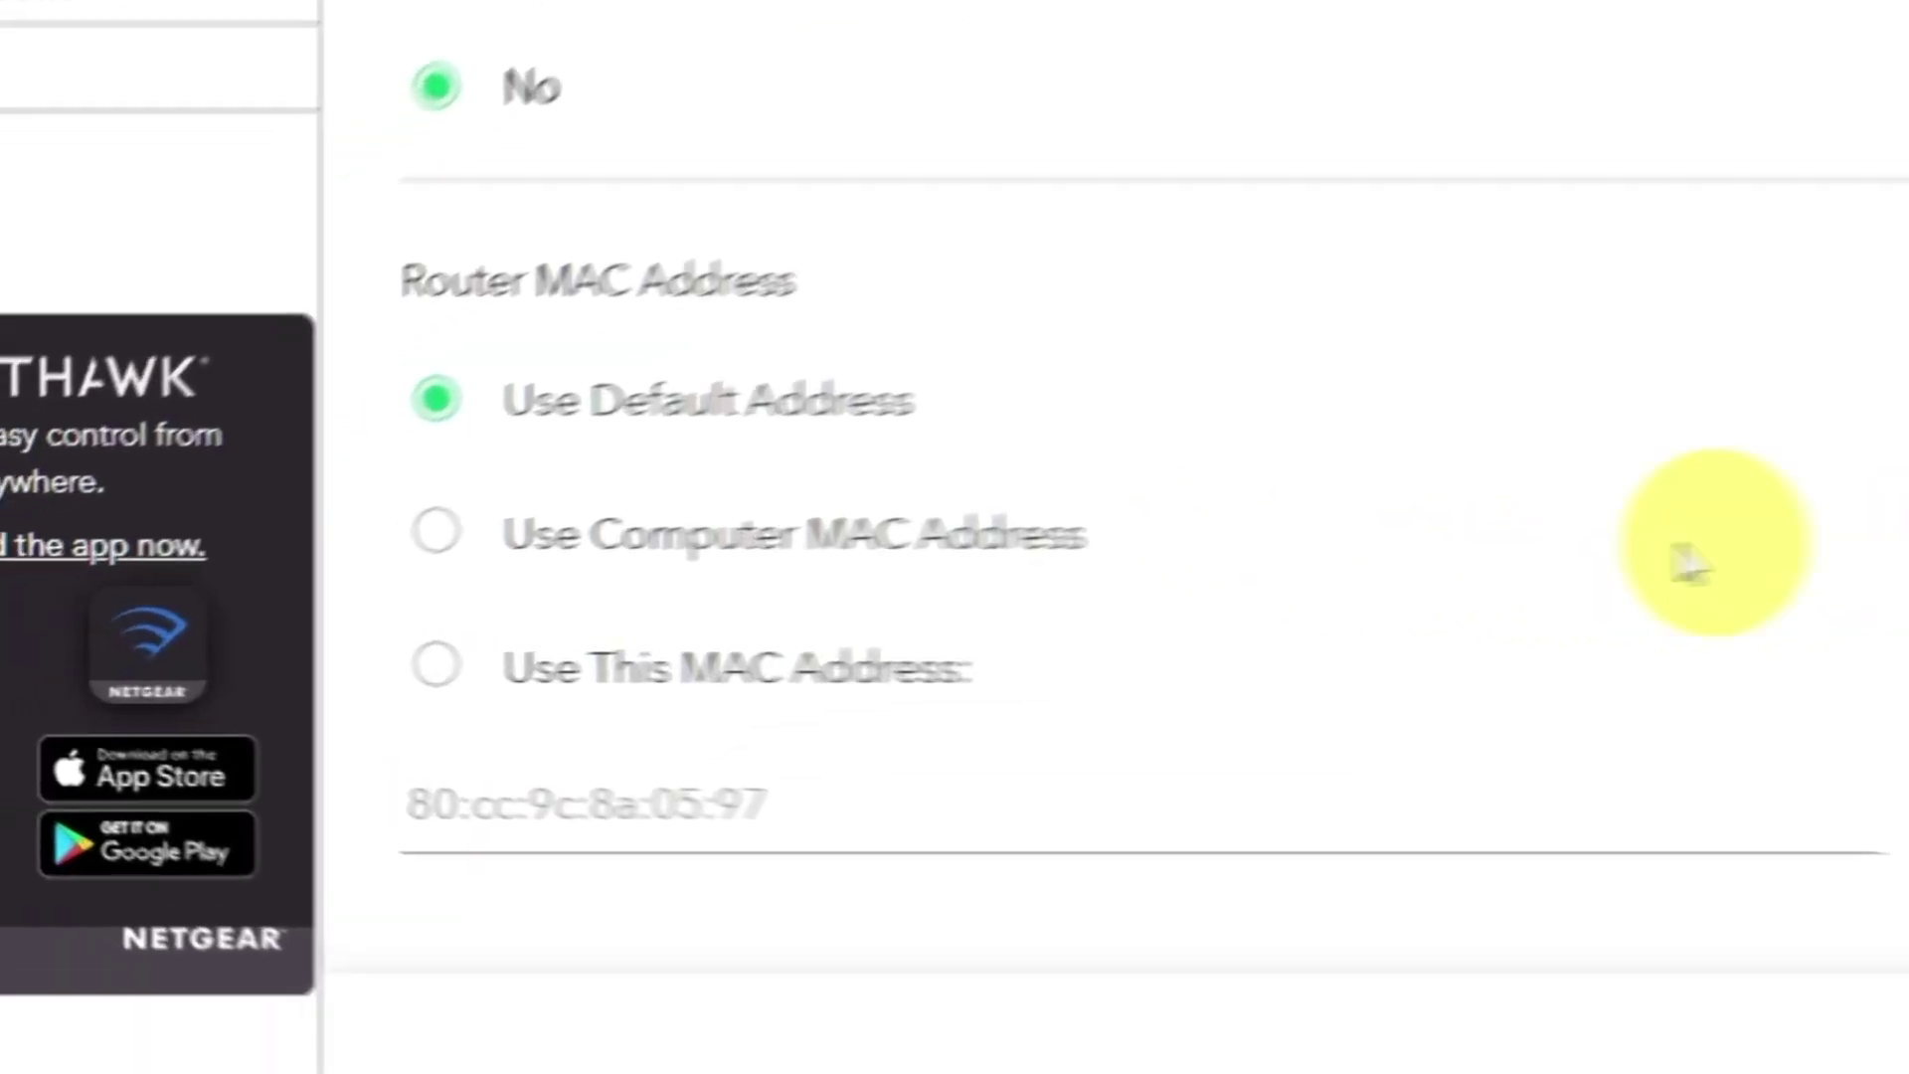
left_click(456, 524)
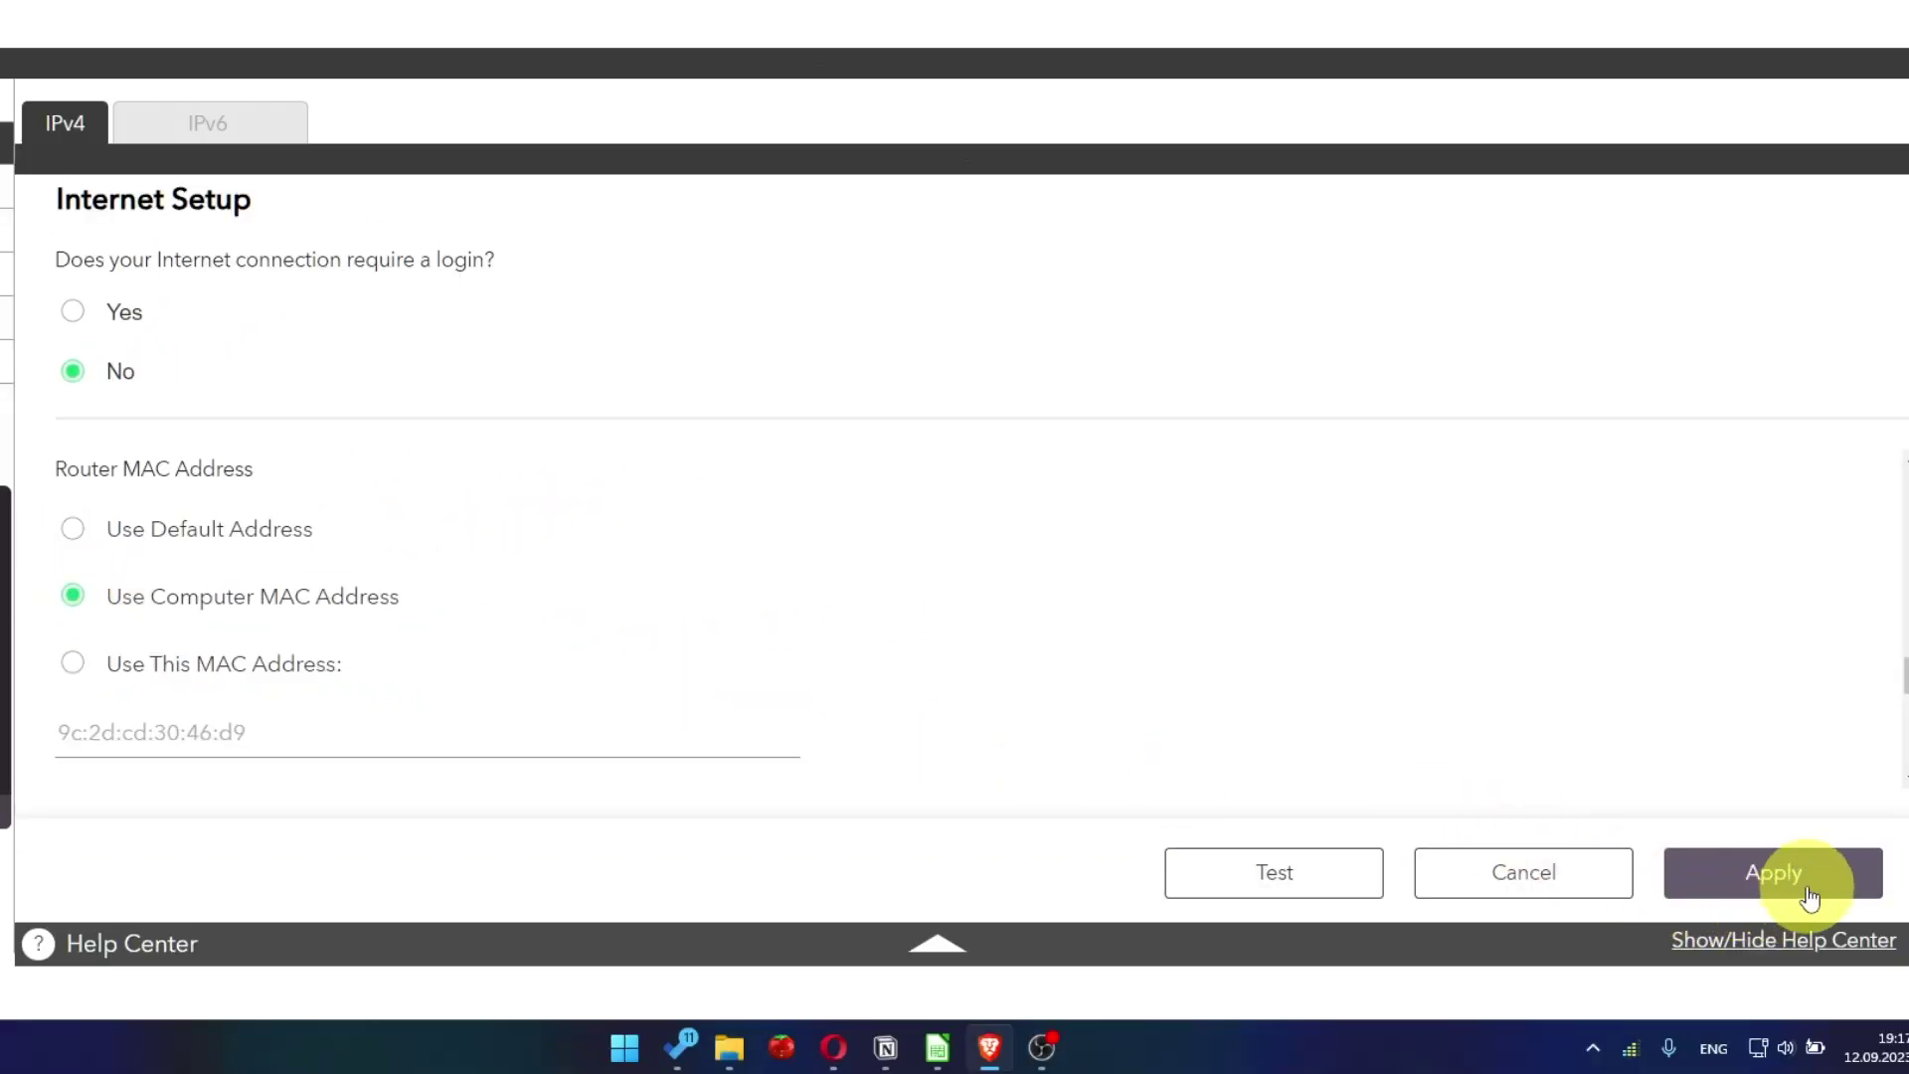
left_click(1809, 897)
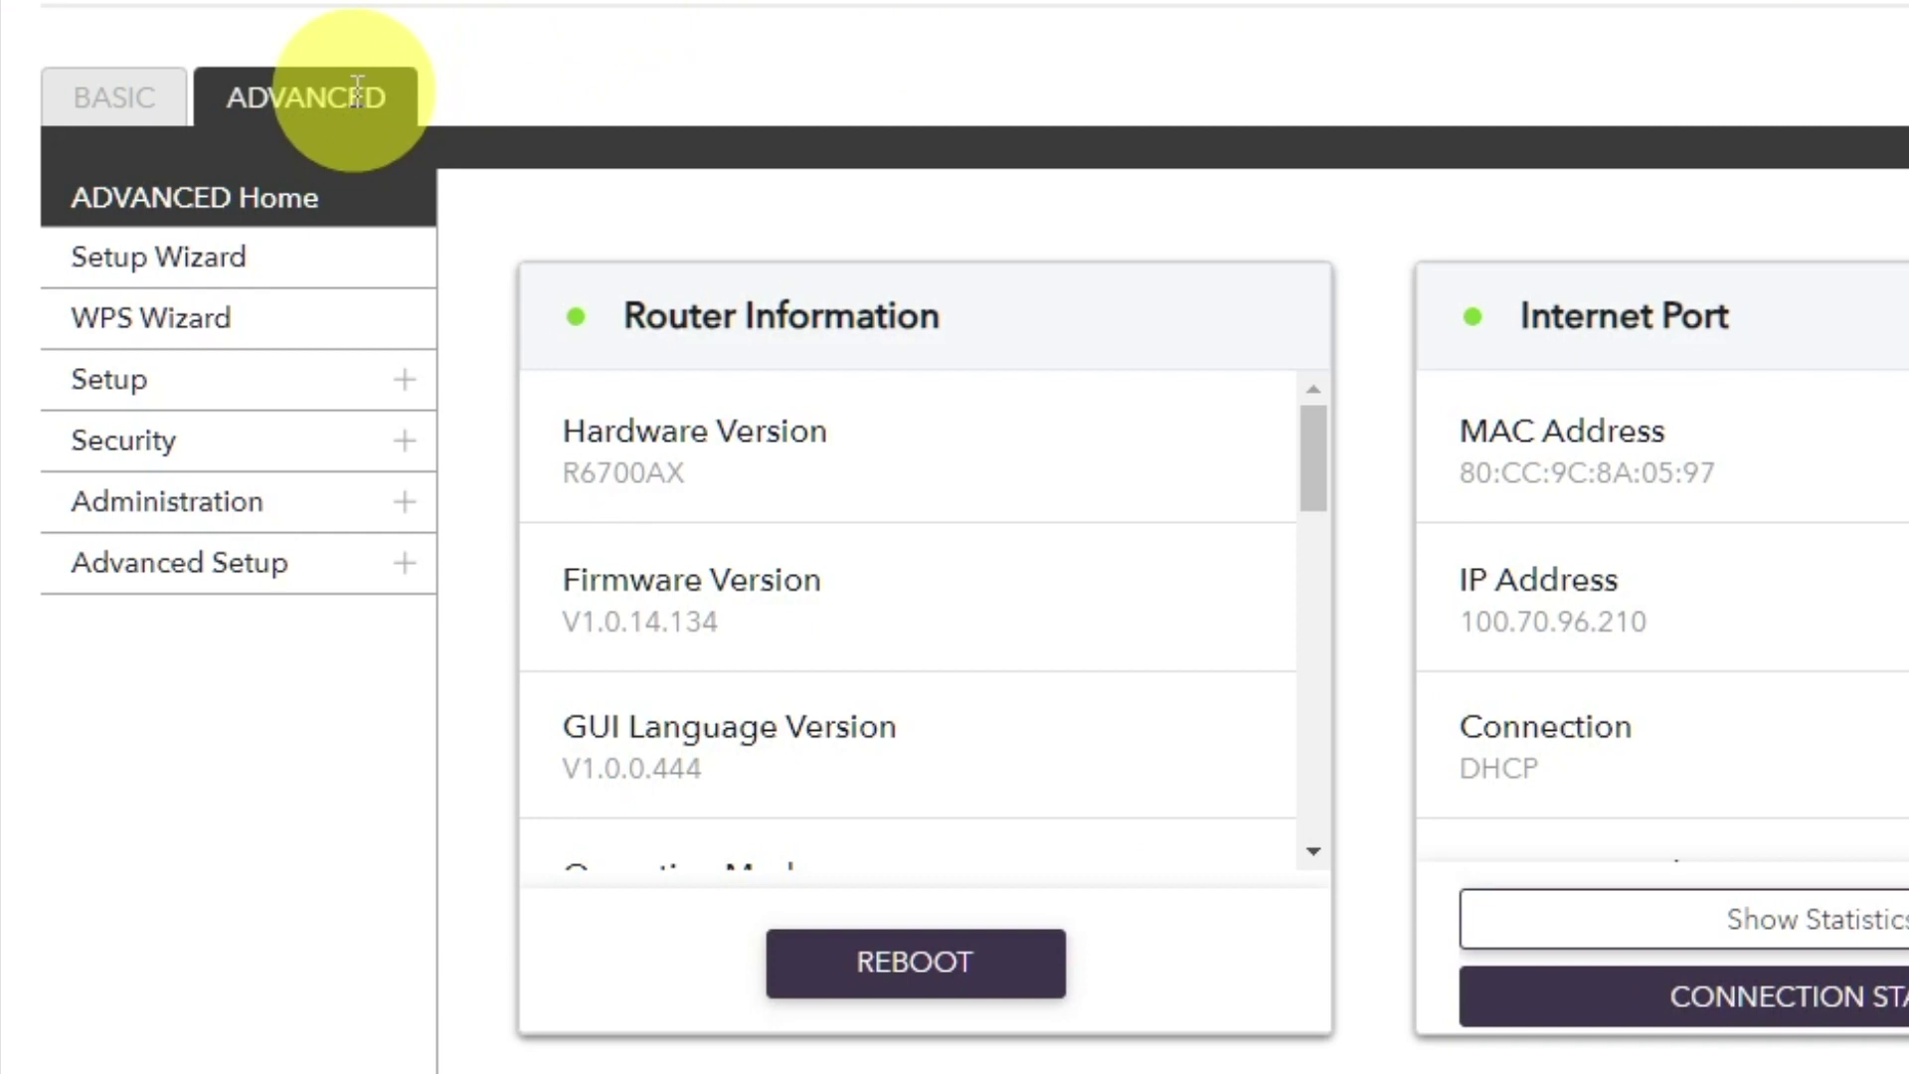
Reboot the router from the Advanced Home page and confirm with Yes.
left_click(357, 89)
left_click(314, 211)
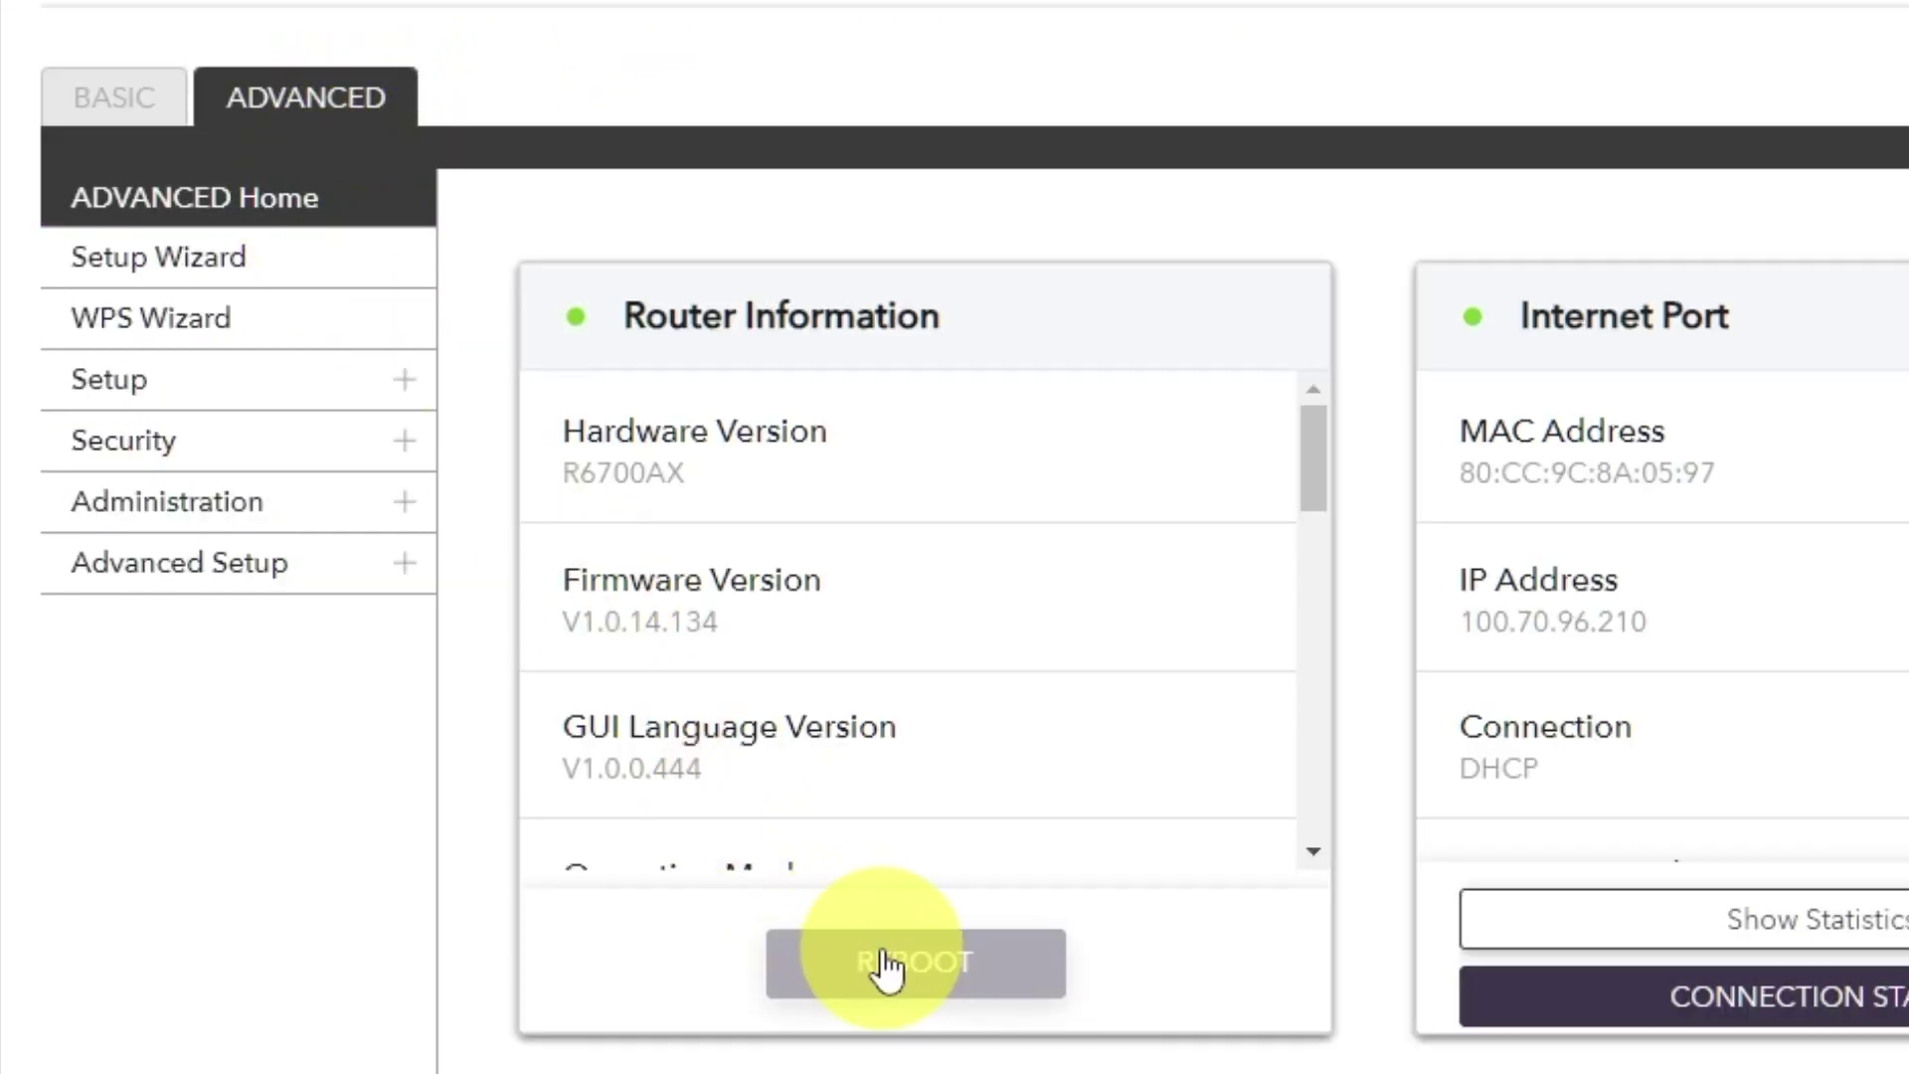
left_click(881, 957)
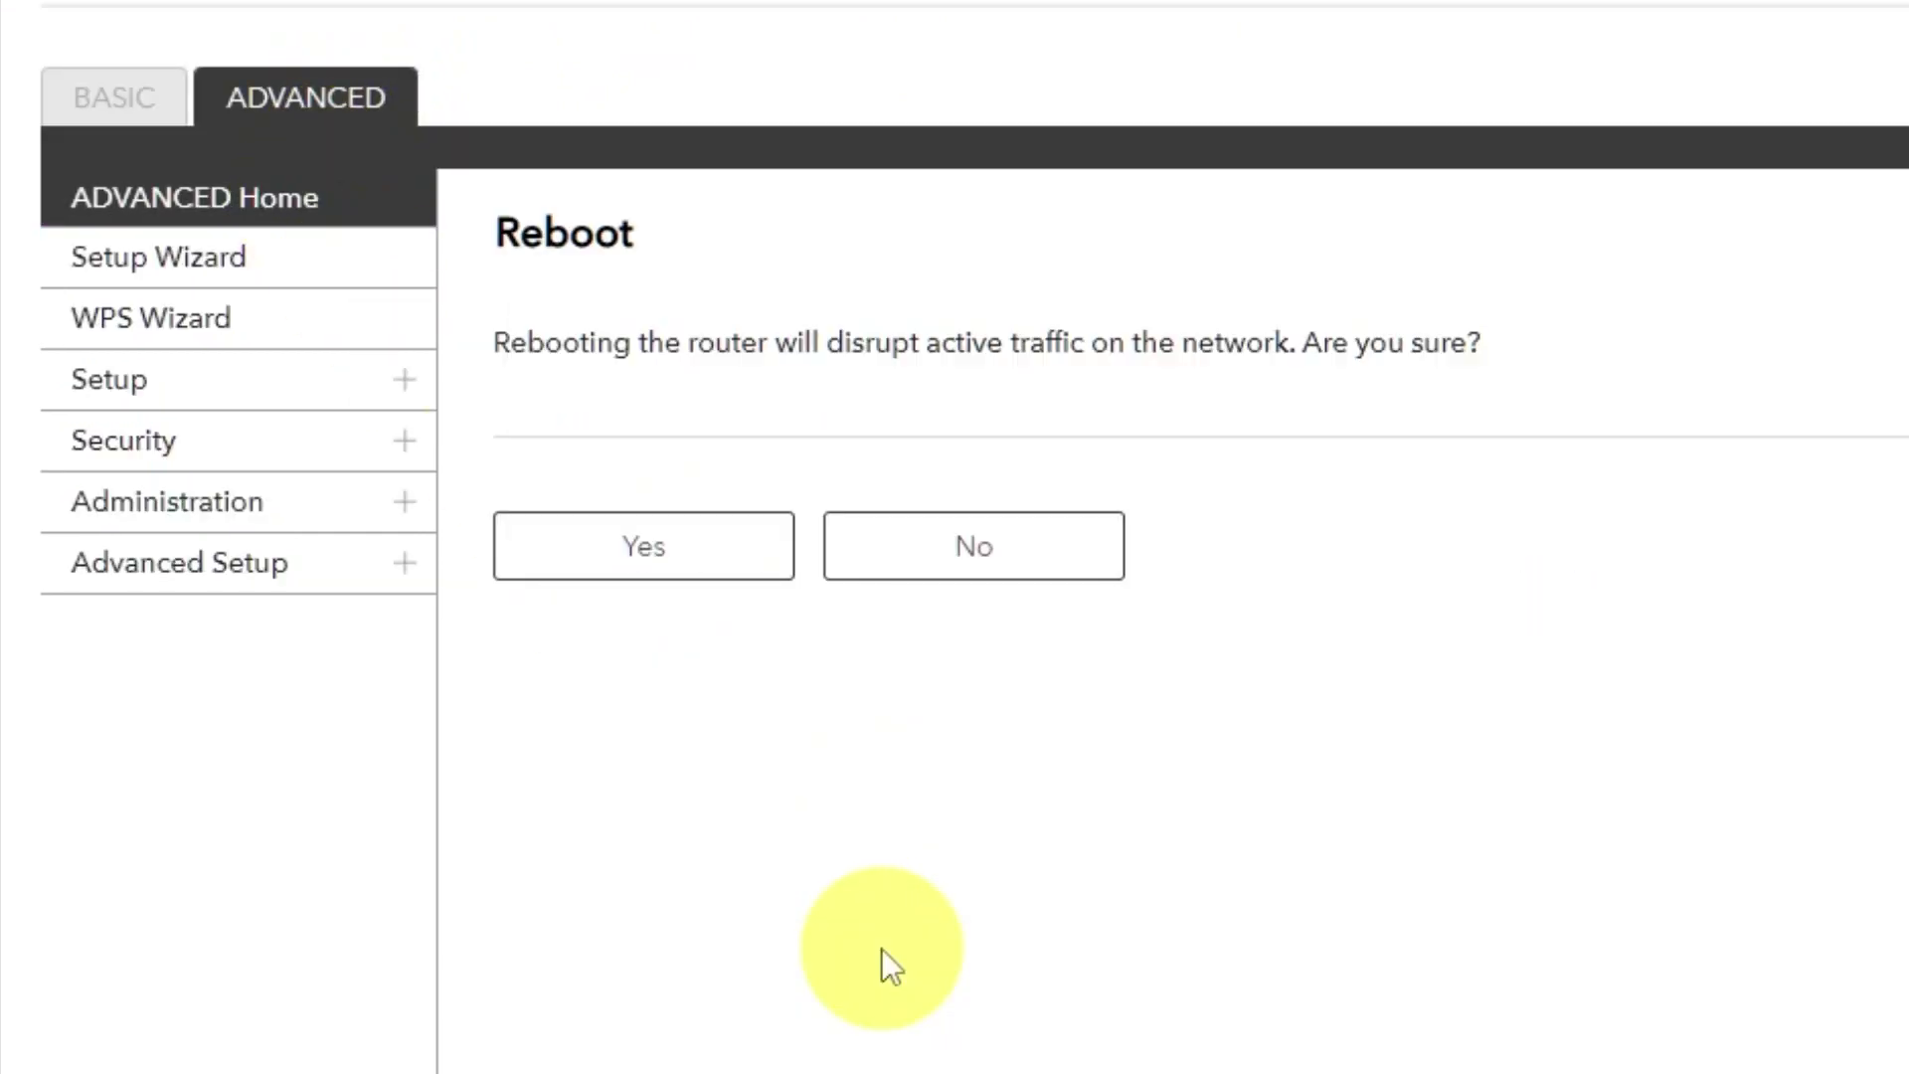
left_click(652, 565)
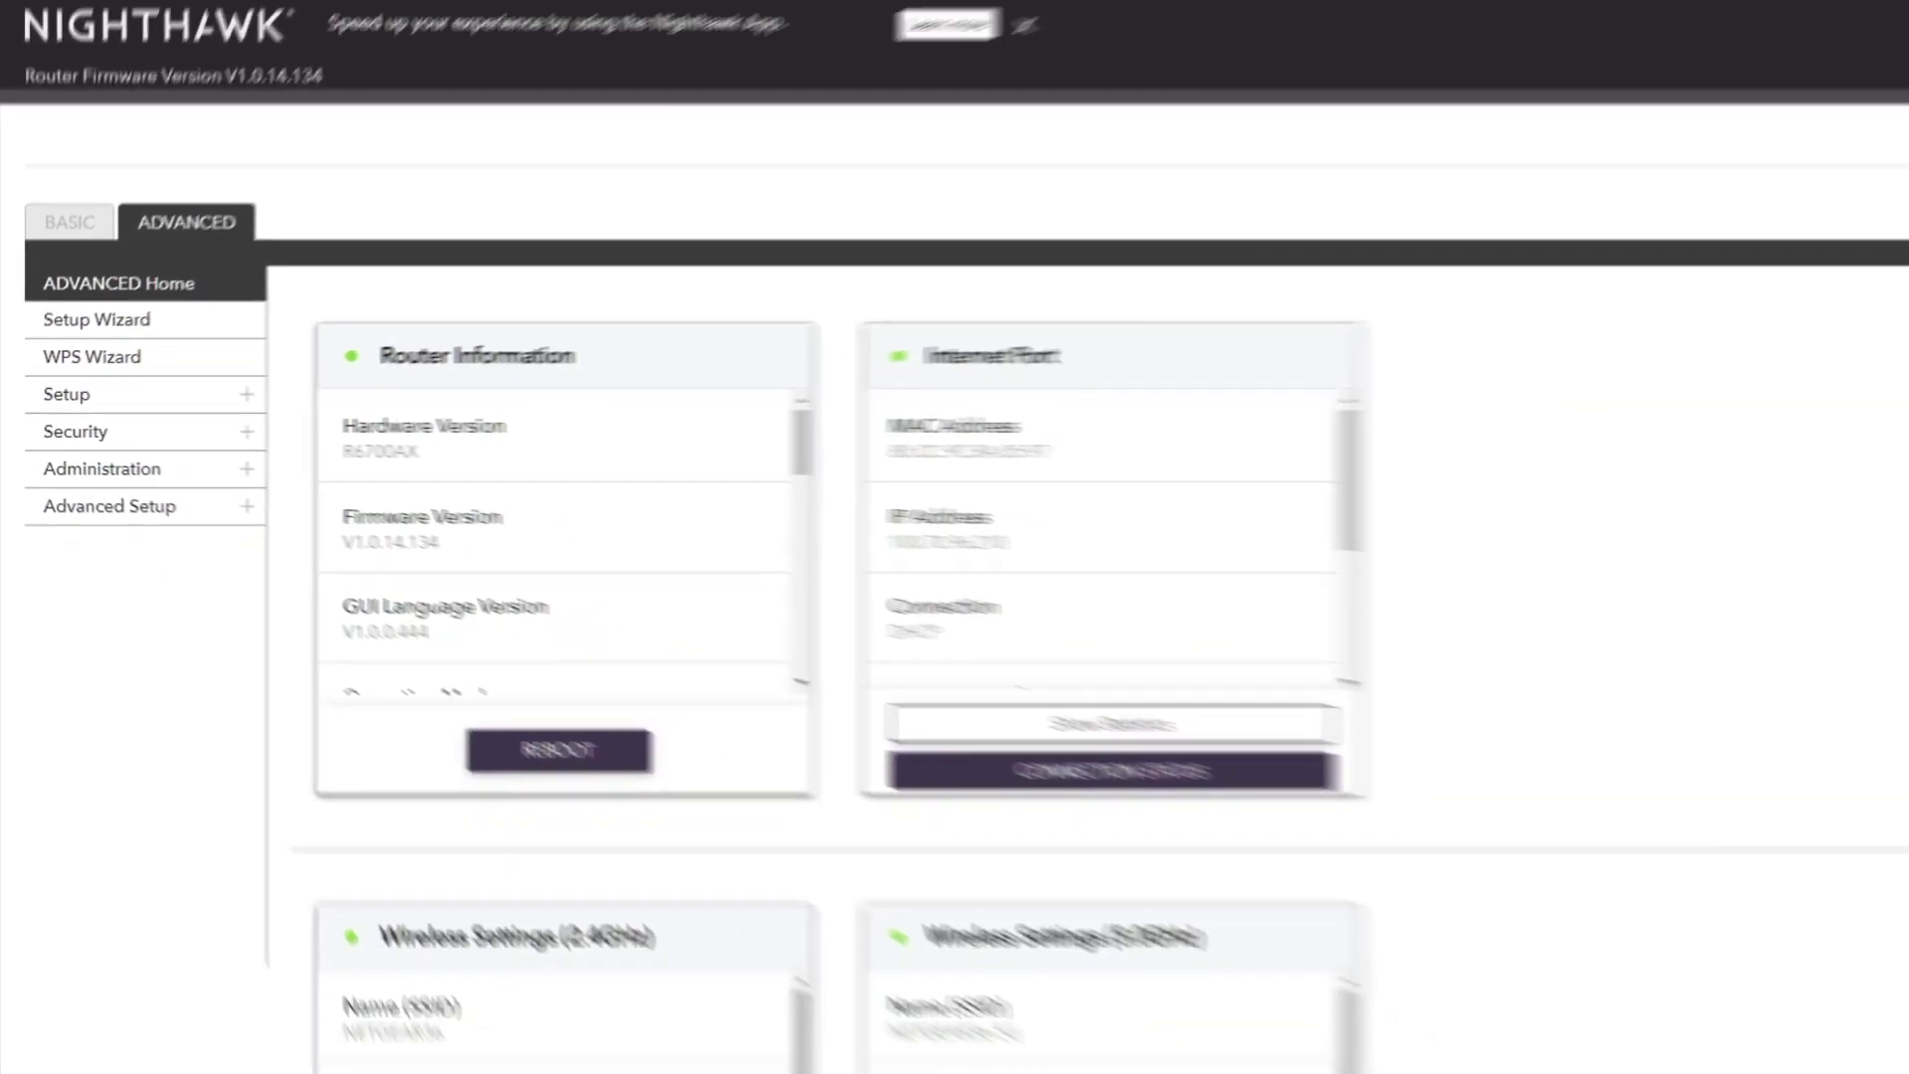
Rerun the 'youtube - Google Search' history suggestion to confirm Google results load.
left_click(576, 49)
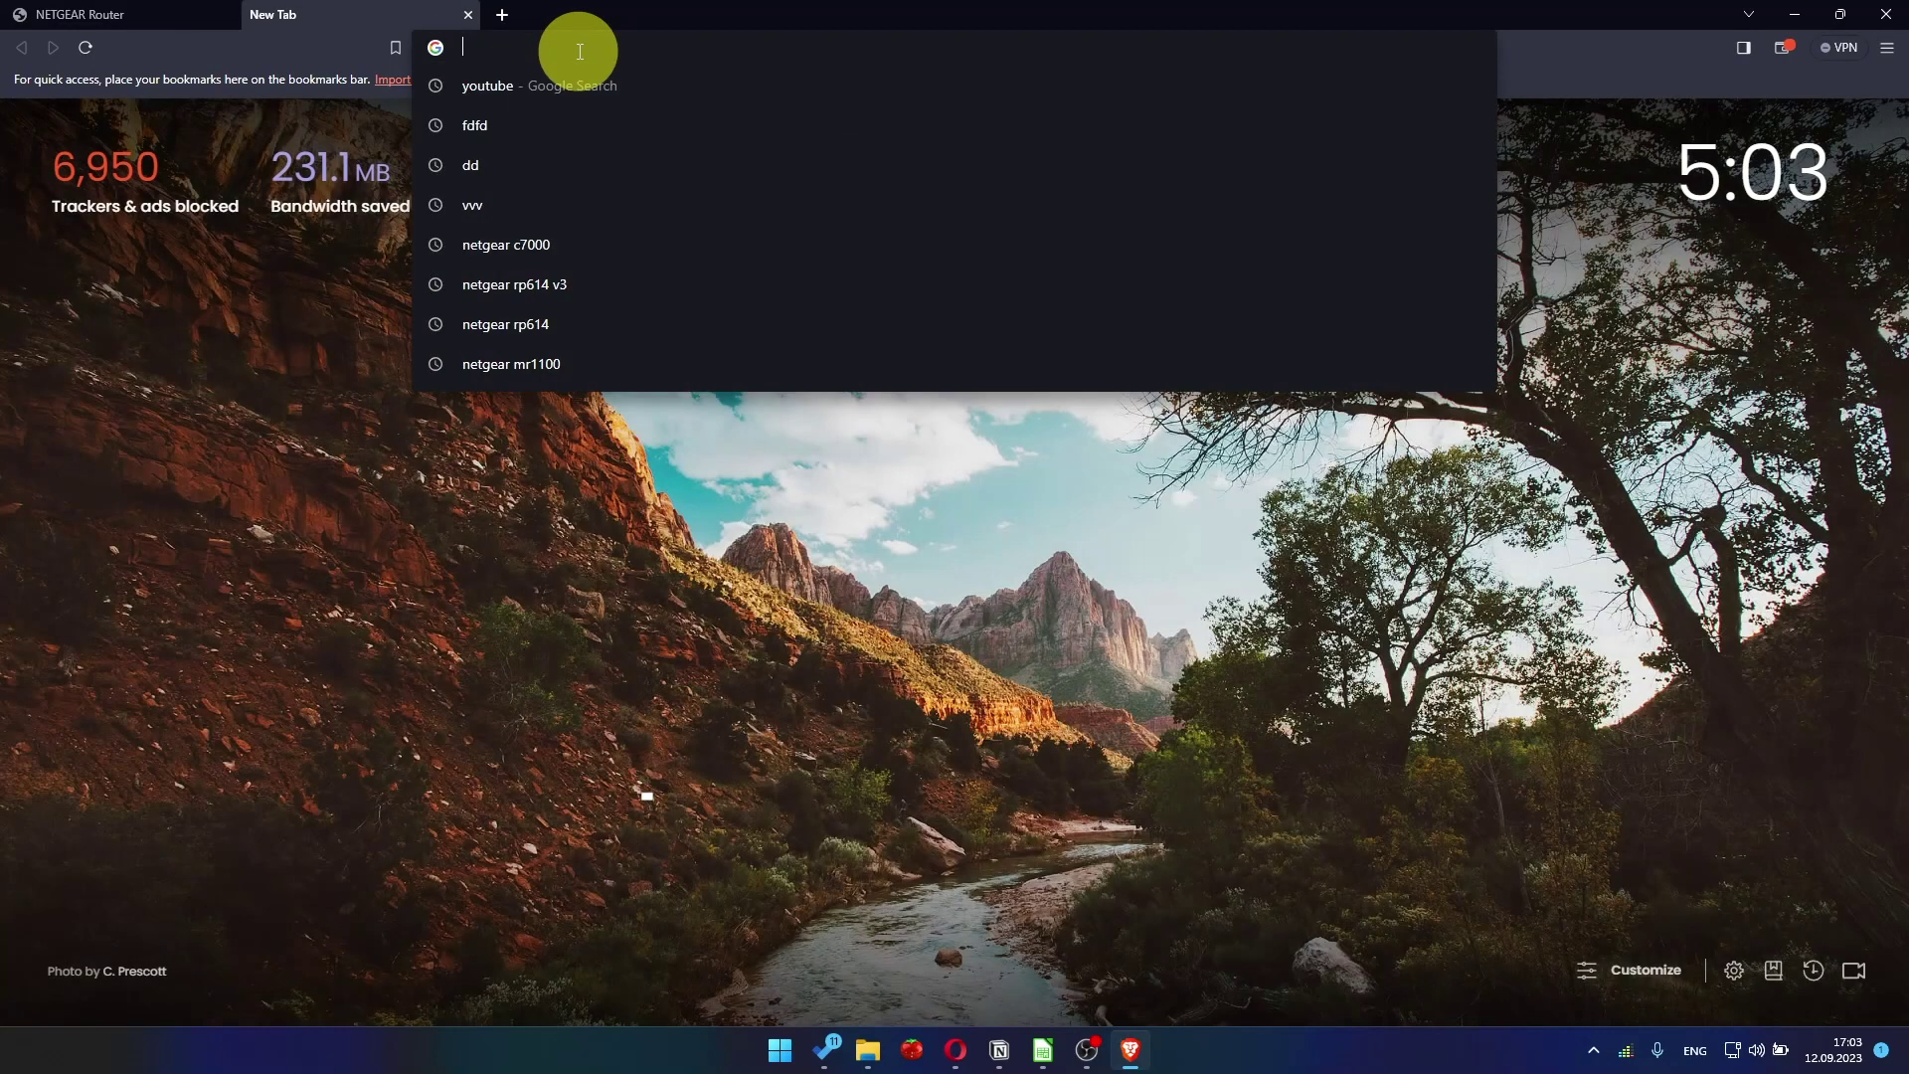
left_click(540, 87)
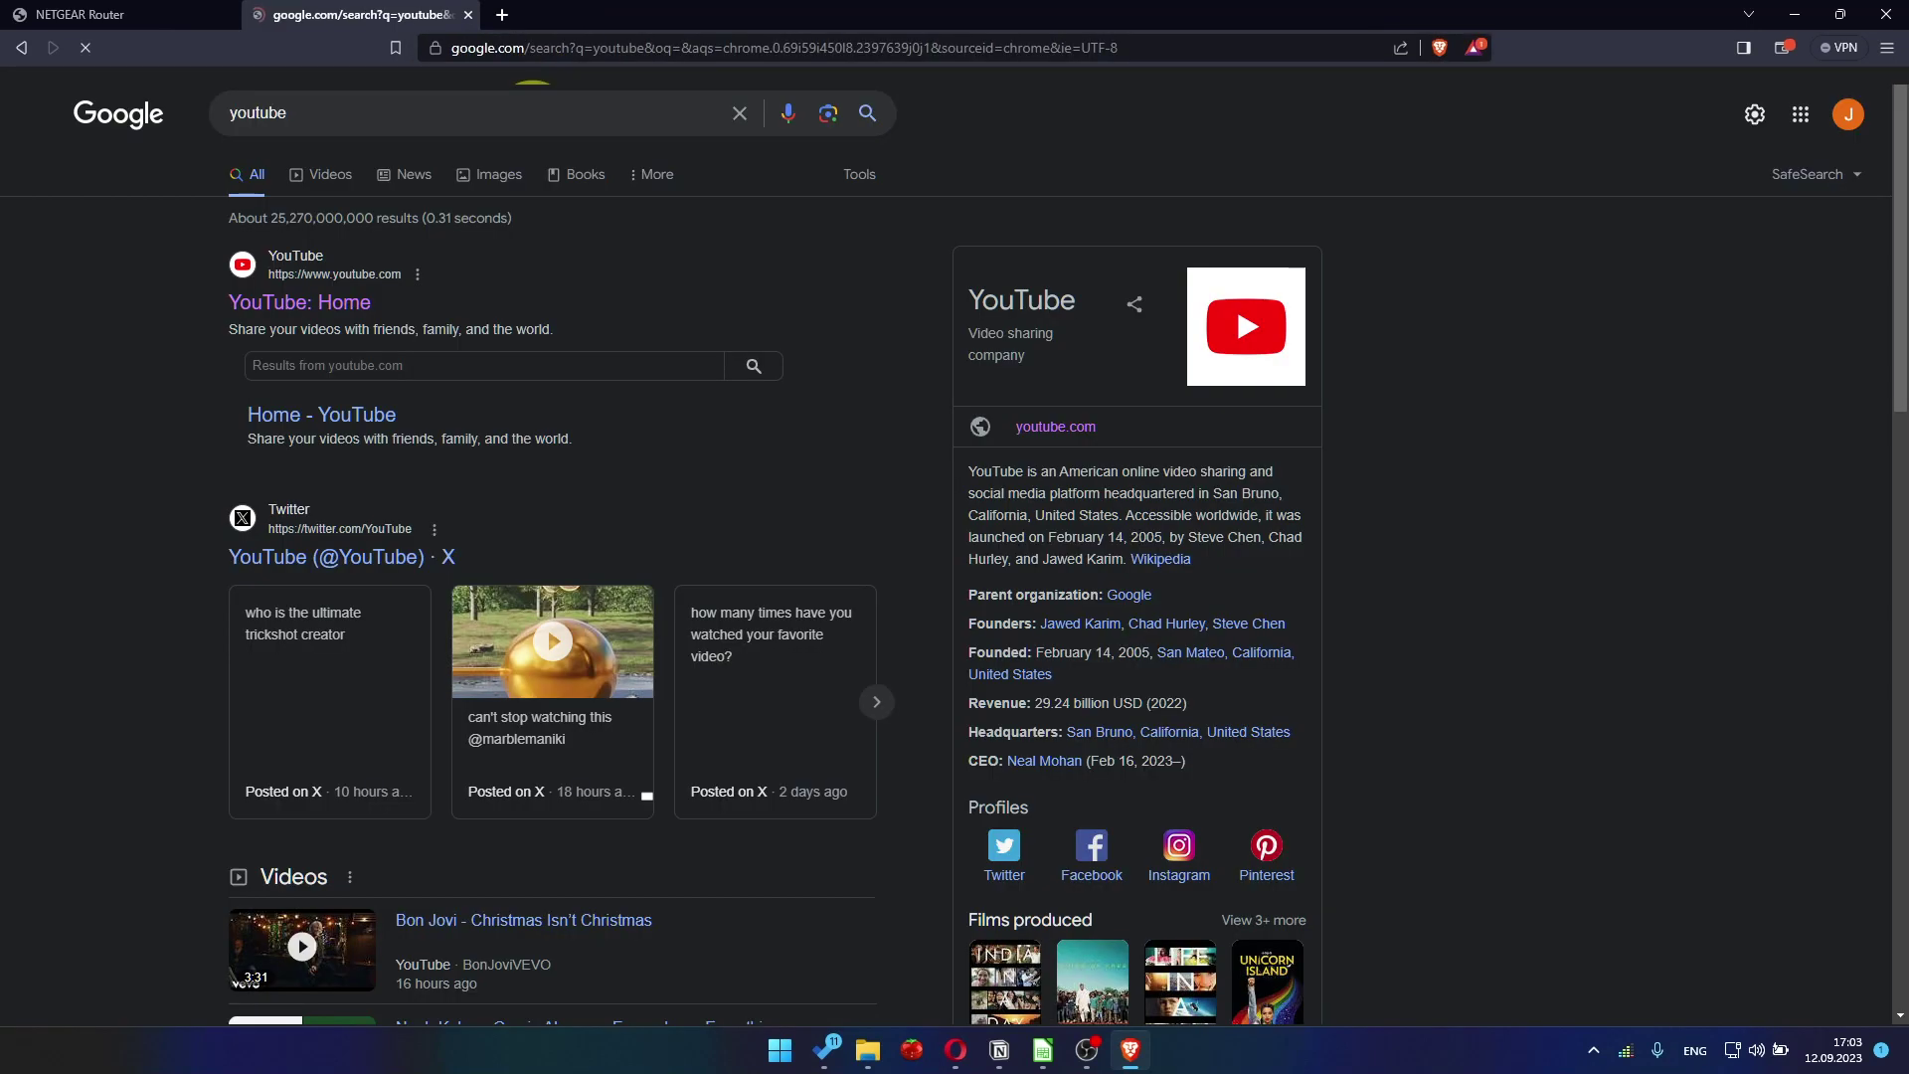